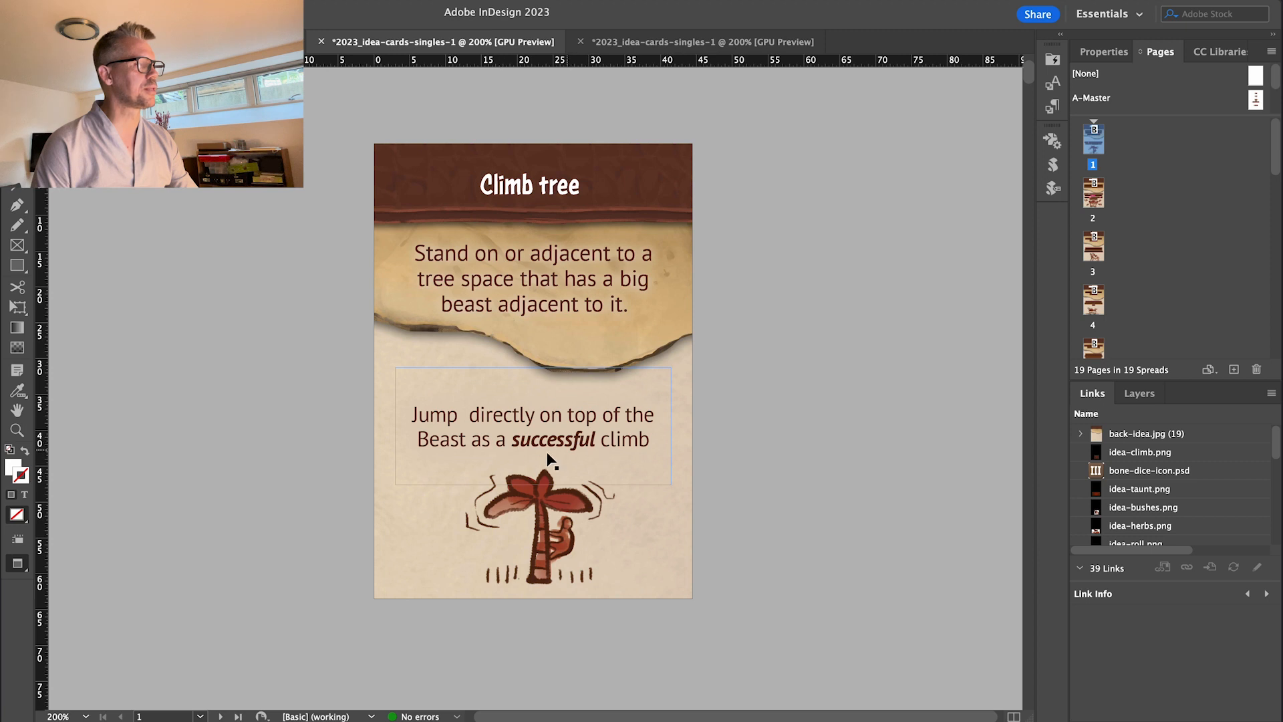
Insert a '/' tag just before 'directly' in the Climb tree action text.
double_click(465, 417)
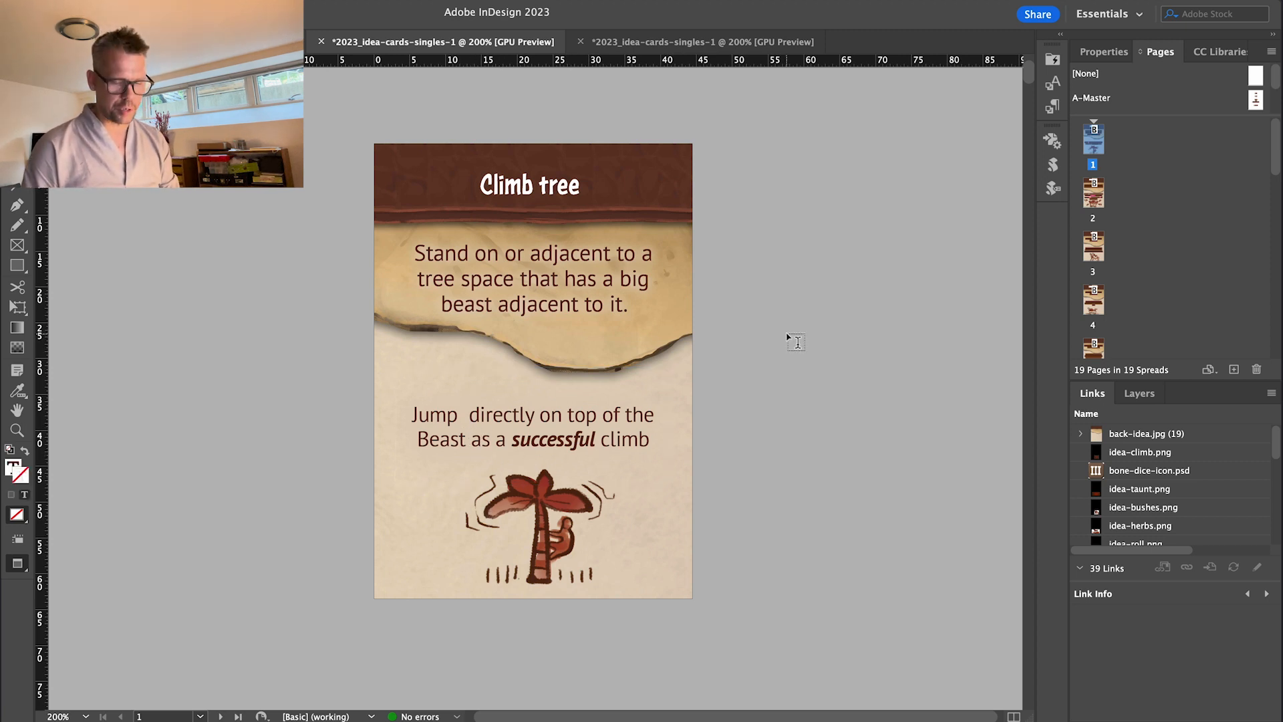
type("/")
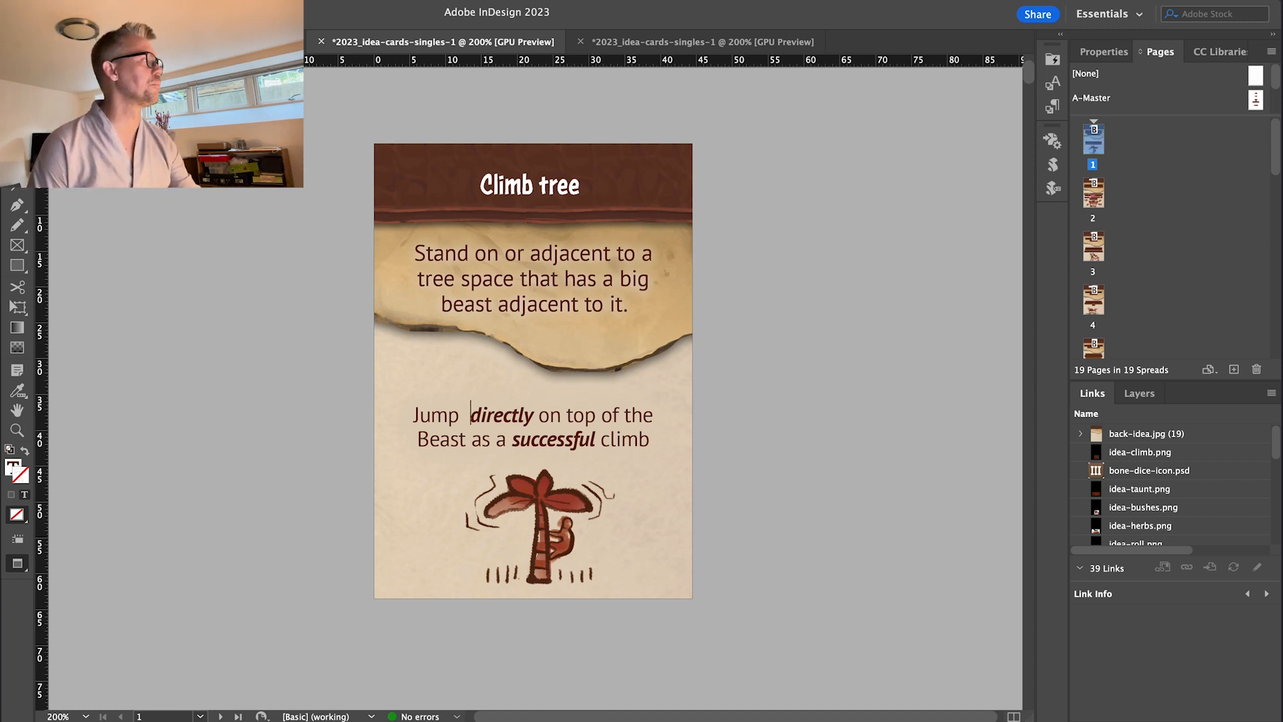
key("Escape")
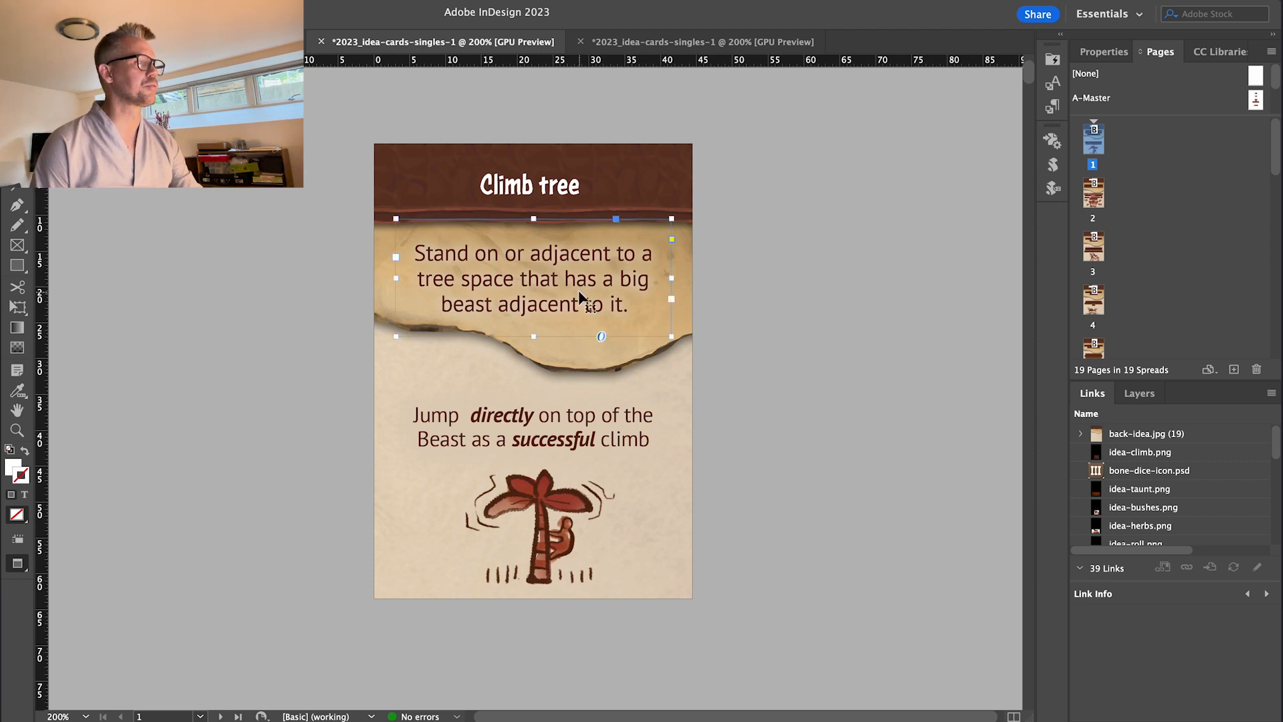
Try the itallic character style on the condition text, preview without guides, then revert to Base.
left_click(1052, 82)
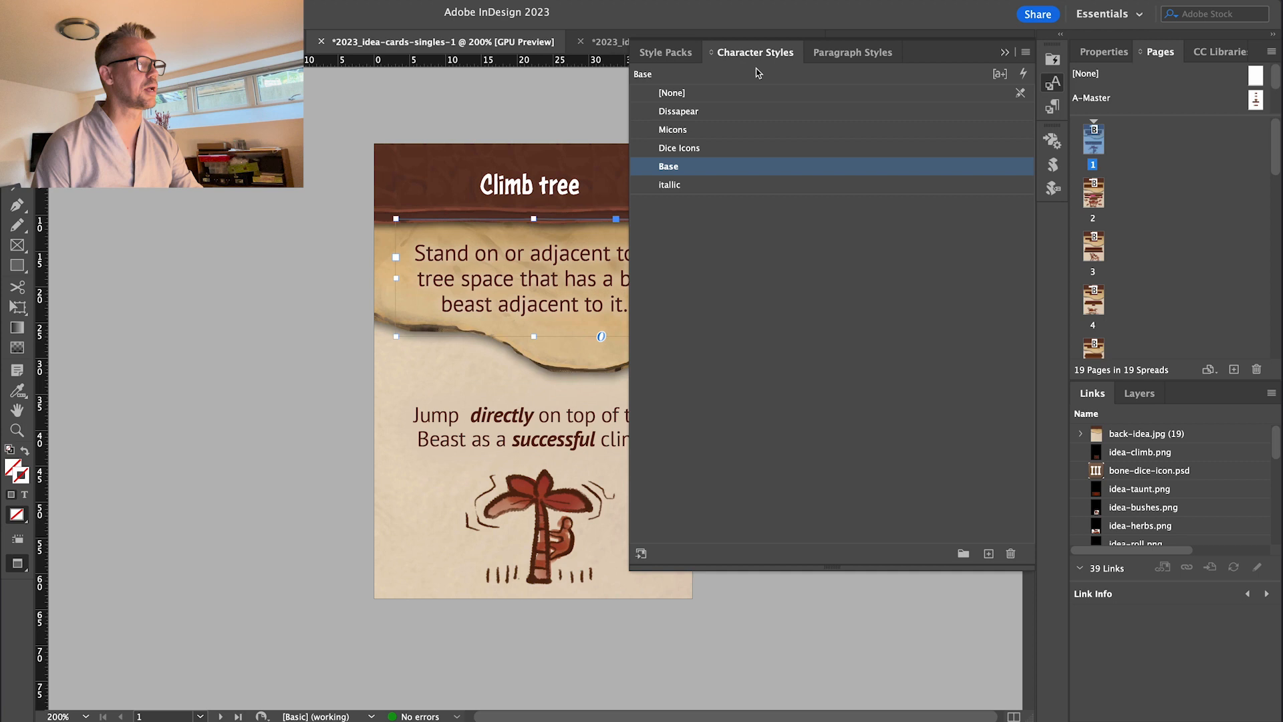
left_click(700, 185)
key("w")
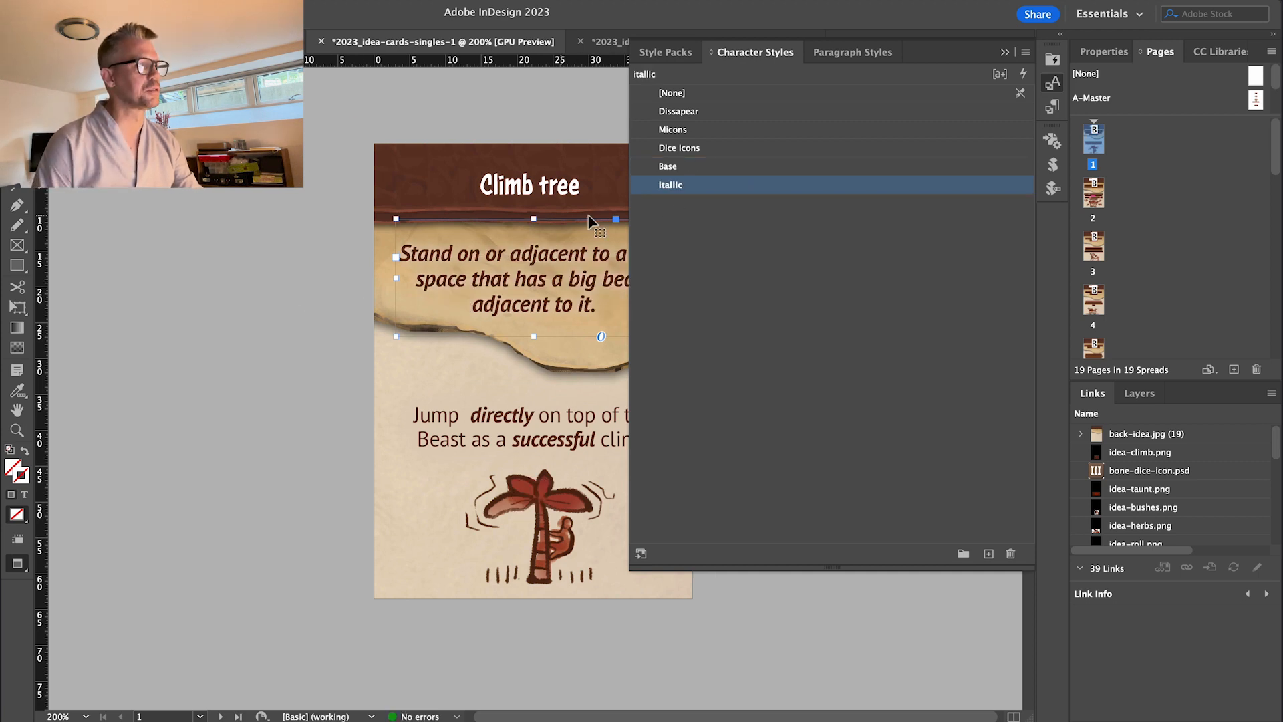
left_click(683, 173)
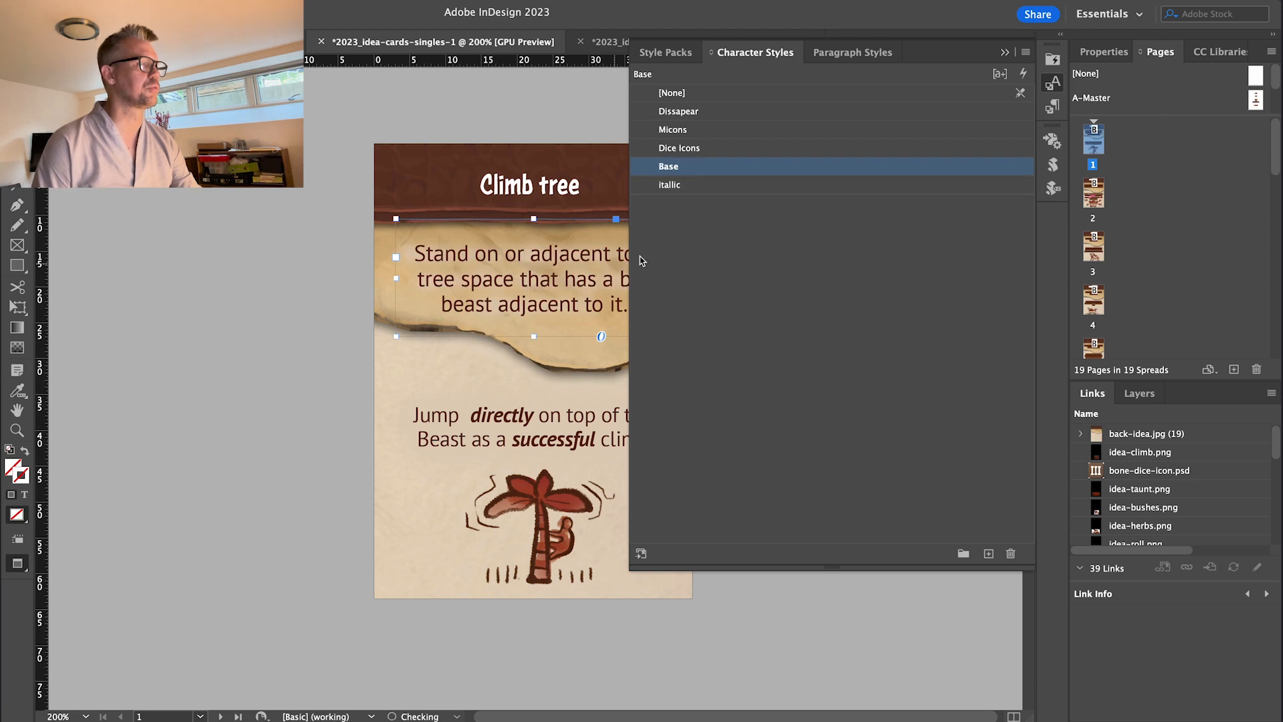
Apply itallic to the word 'adjacent' in the condition text, then restore it to Base.
double_click(545, 257)
double_click(561, 255)
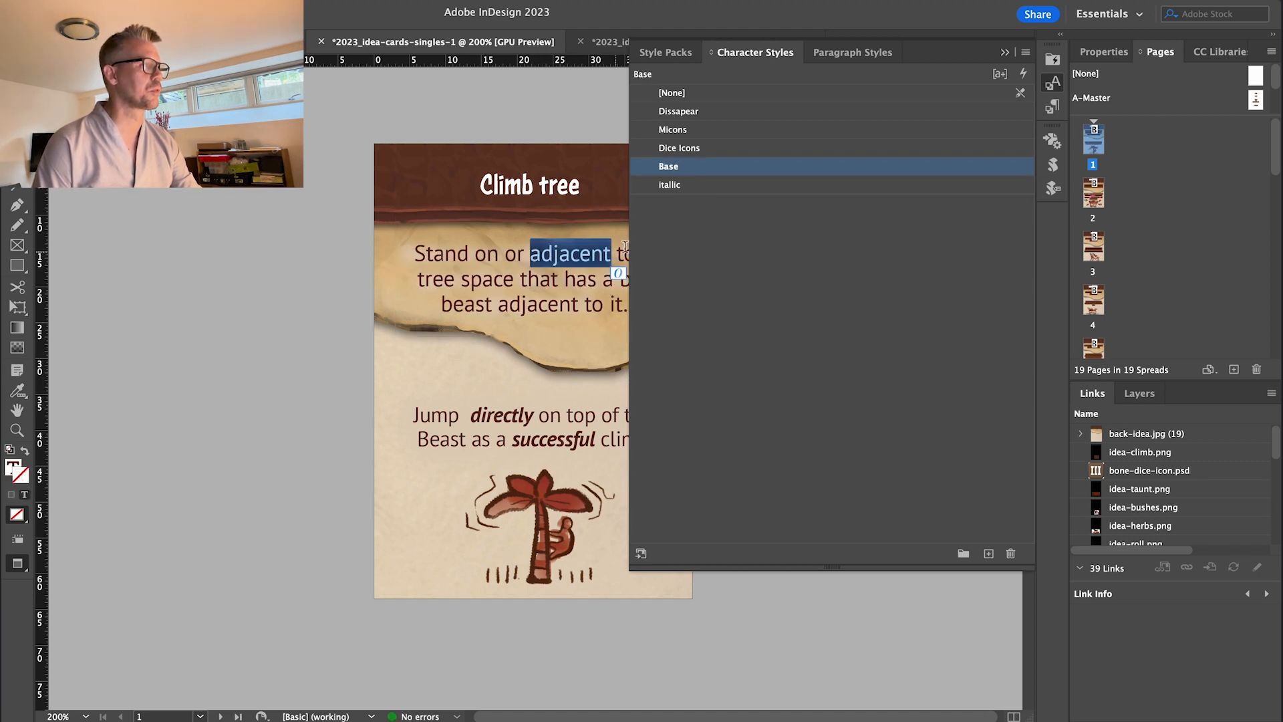
left_click(670, 185)
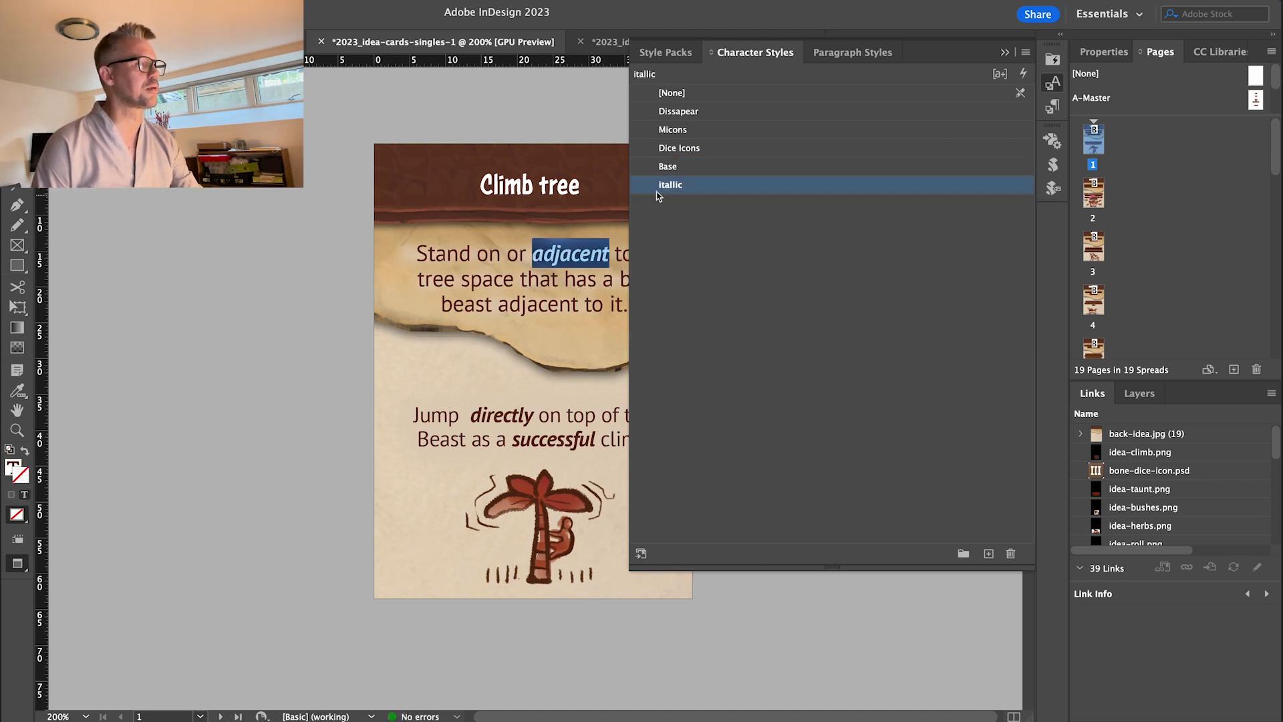
left_click(673, 172)
left_click(700, 171)
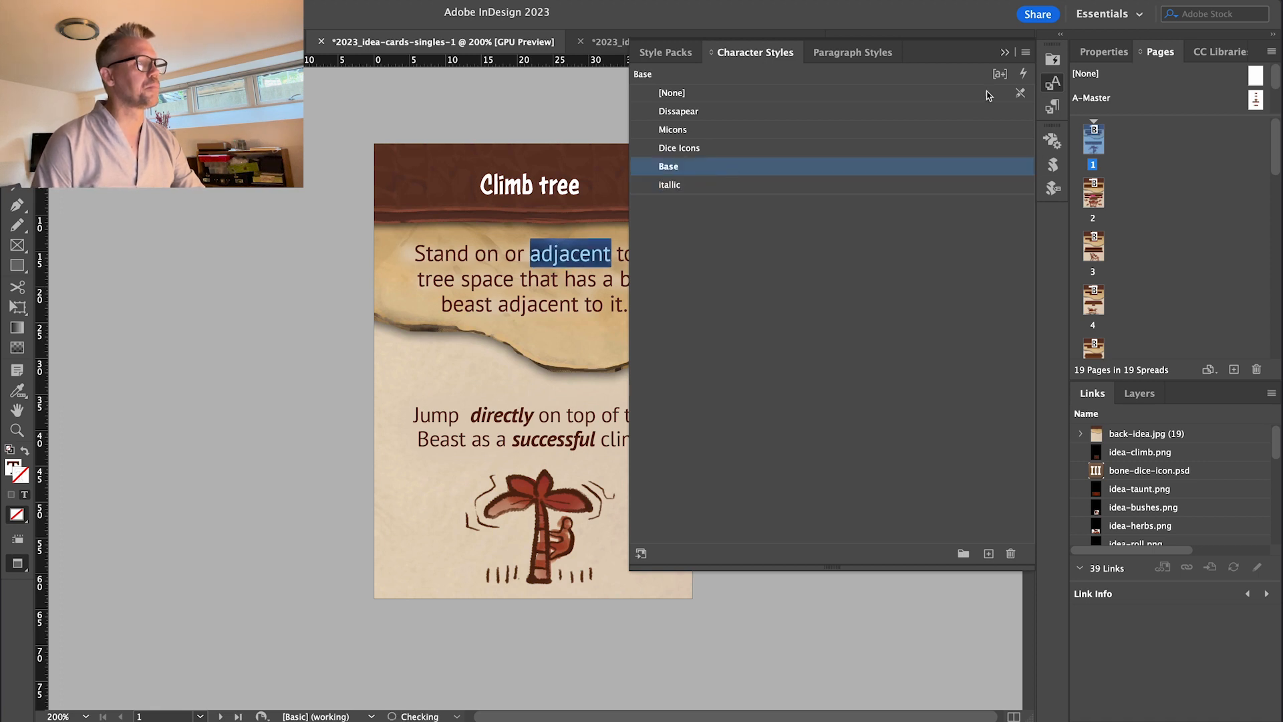
left_click(476, 38)
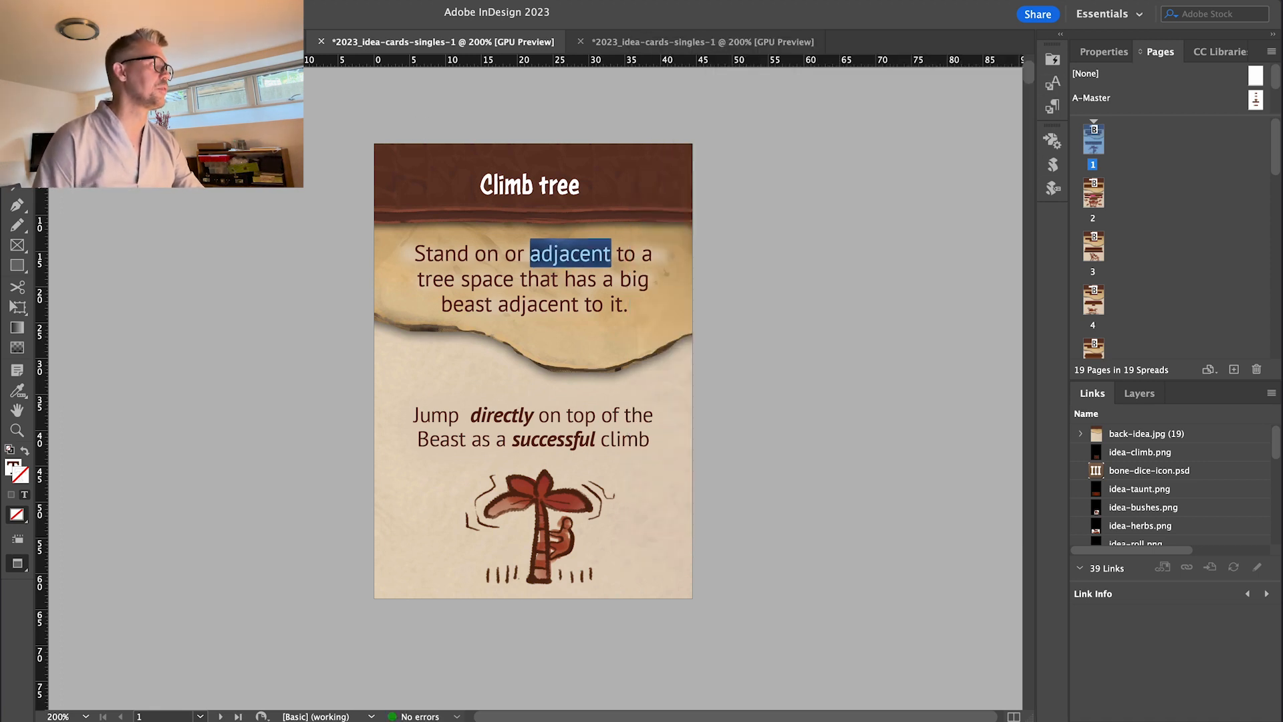
key("Escape")
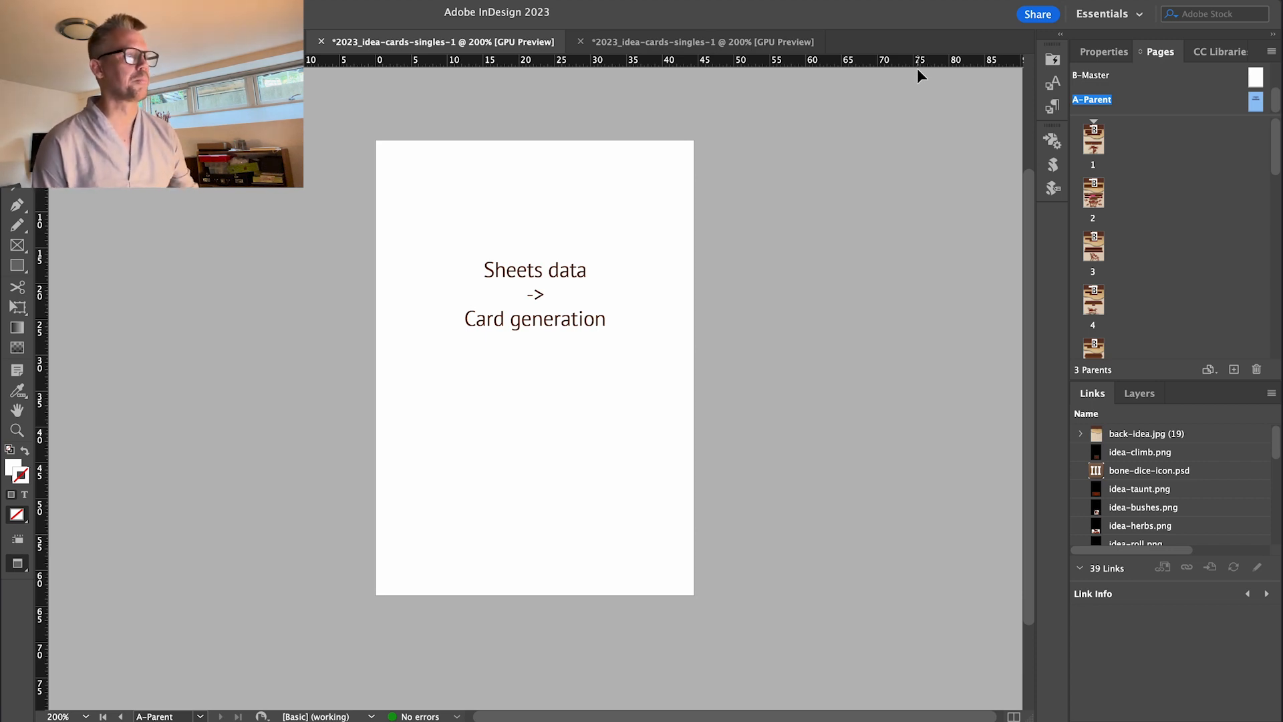
left_click(1097, 148)
left_click(535, 493)
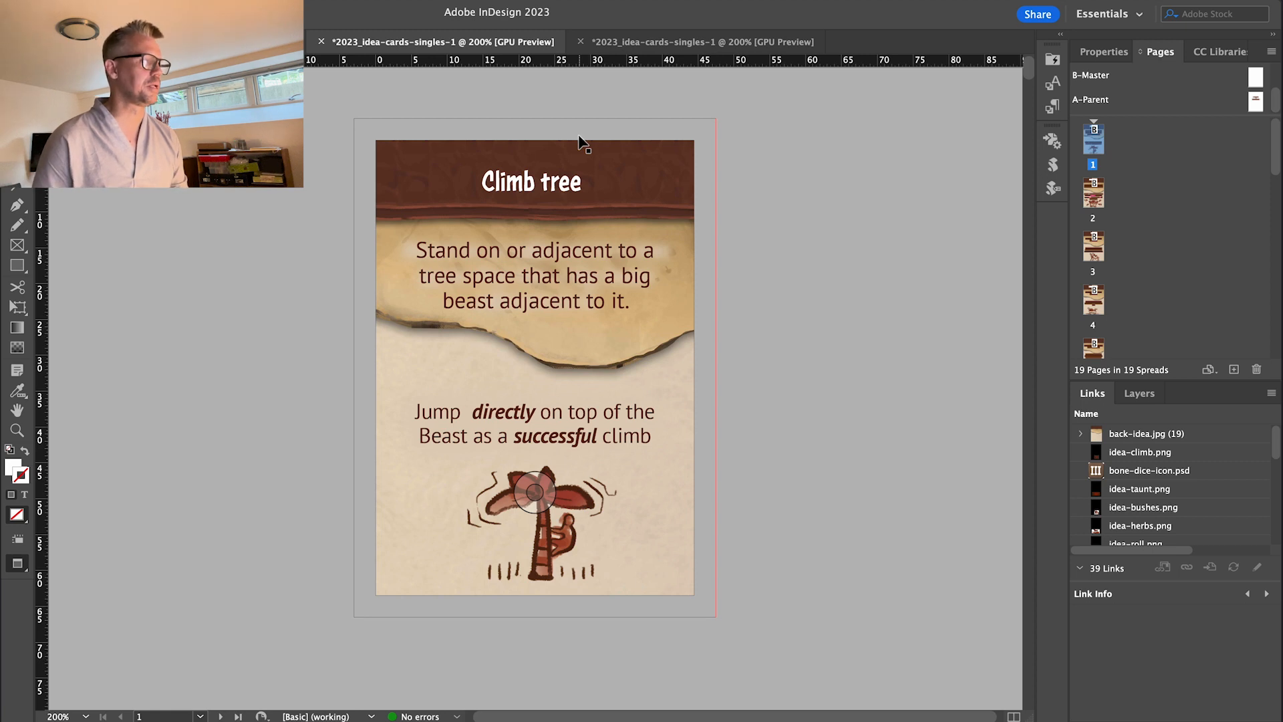
double_click(1092, 194)
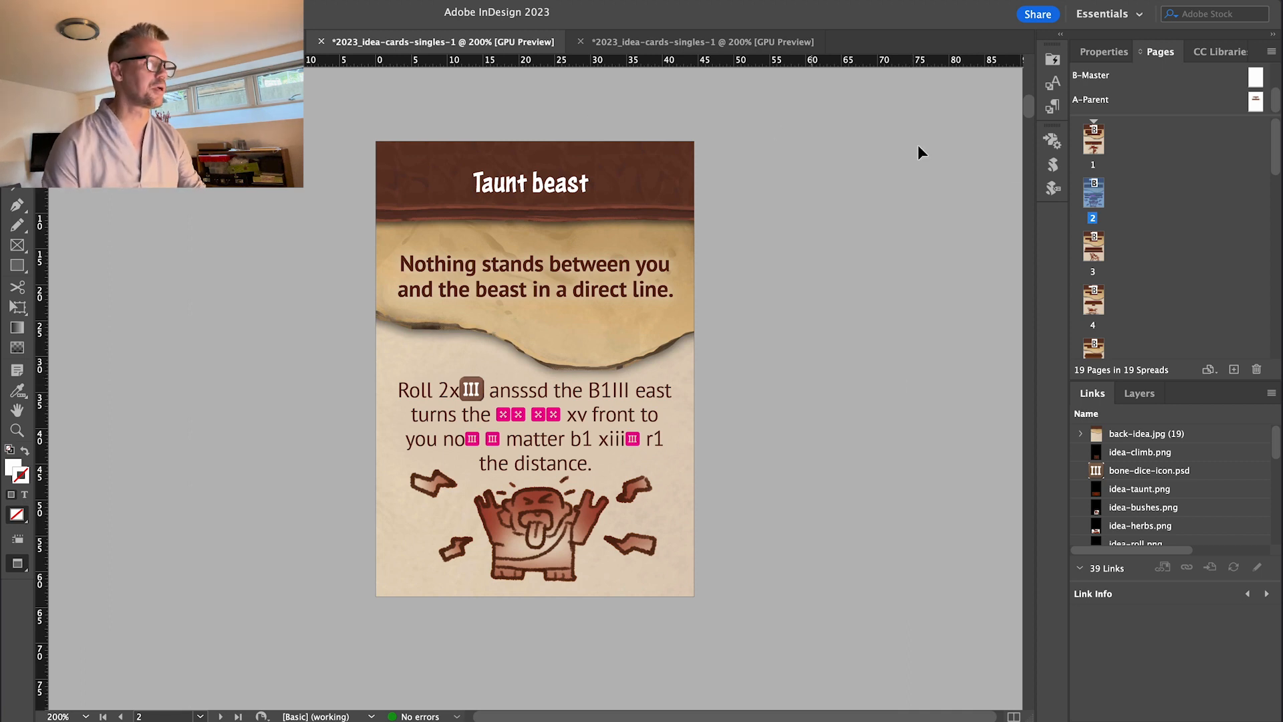
Return to page 1, then switch to the card template document linked to 2022-idea-data.csv.
double_click(1092, 142)
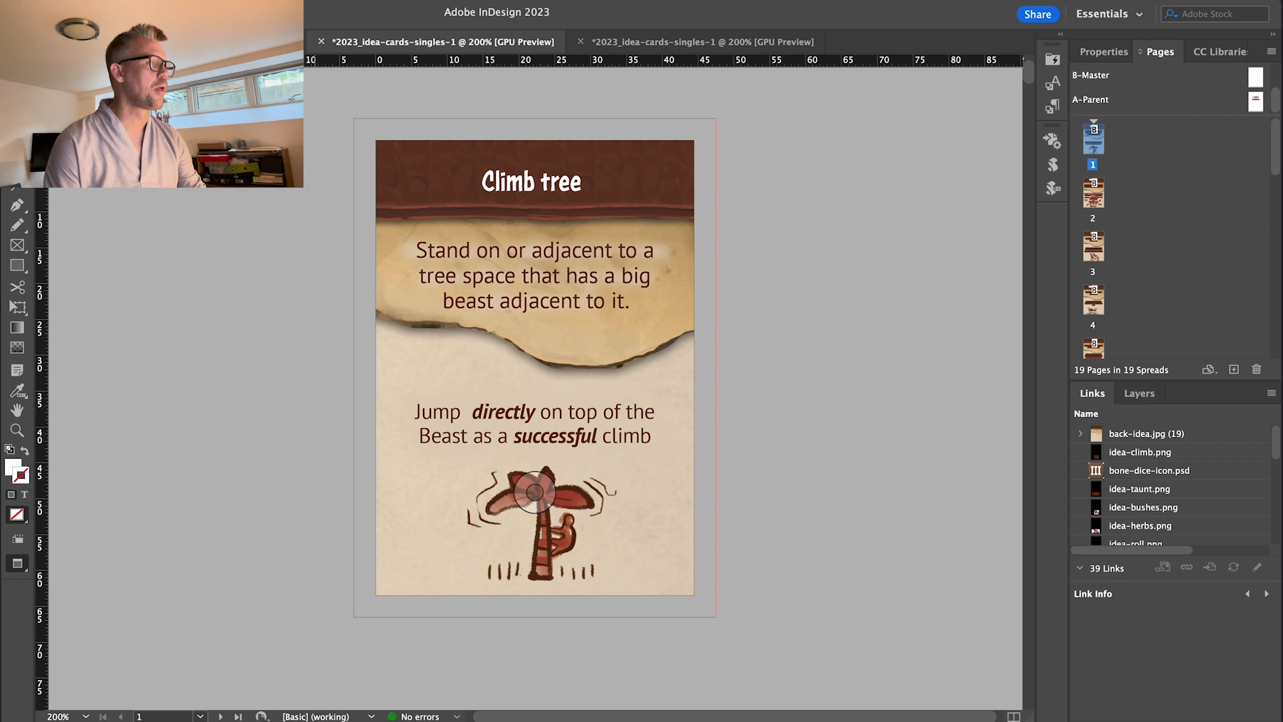
left_click(227, 42)
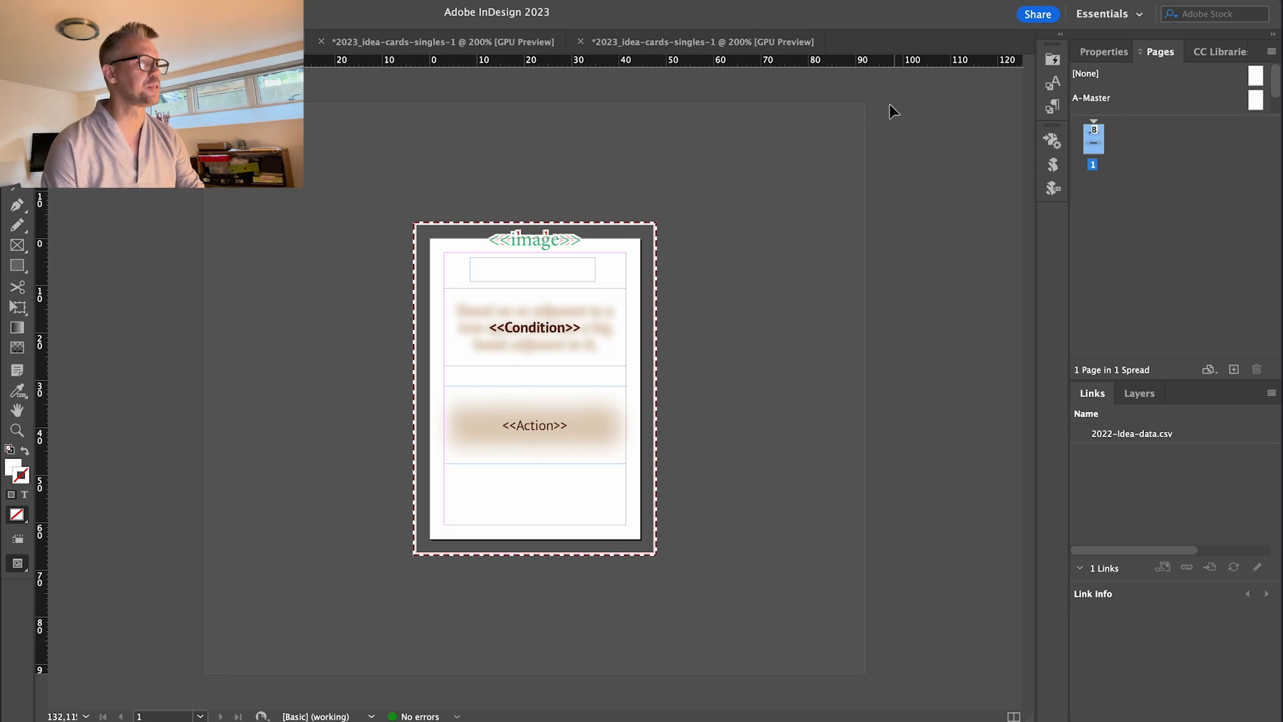
Create a merged document from all records of 2022-Idea-data.csv and dismiss the overset text alert.
left_click(1059, 147)
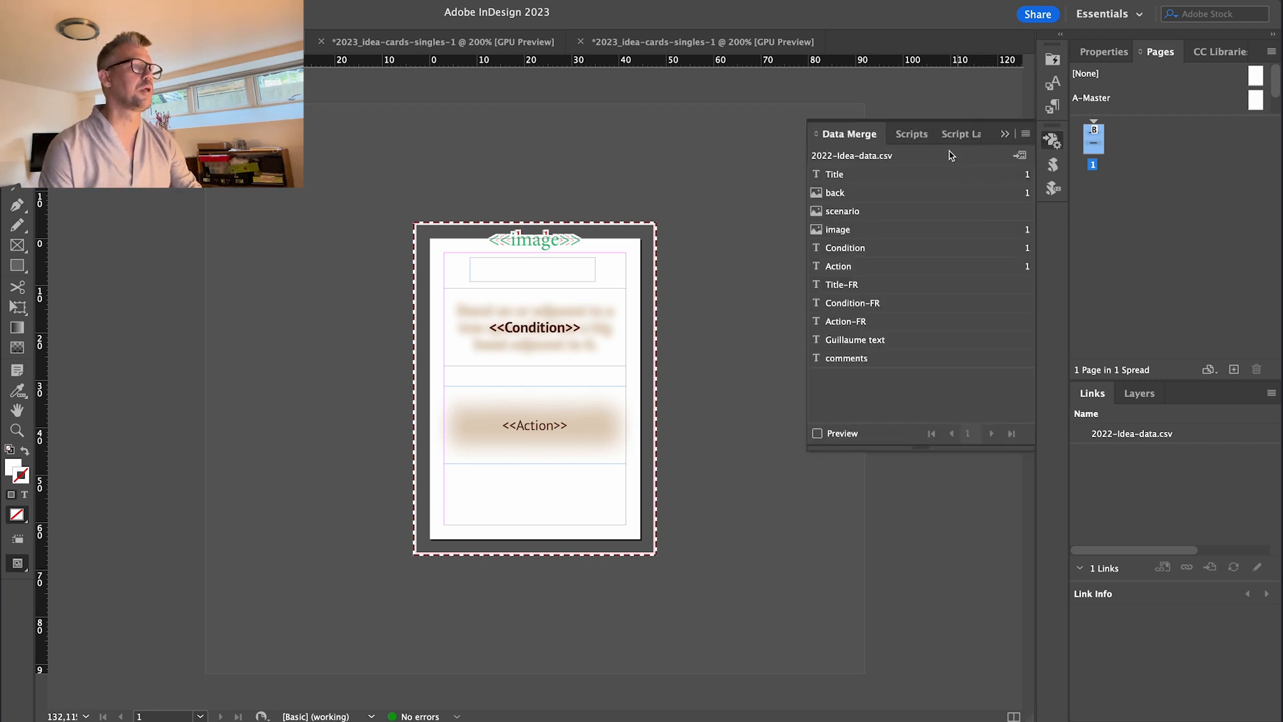
left_click(1017, 157)
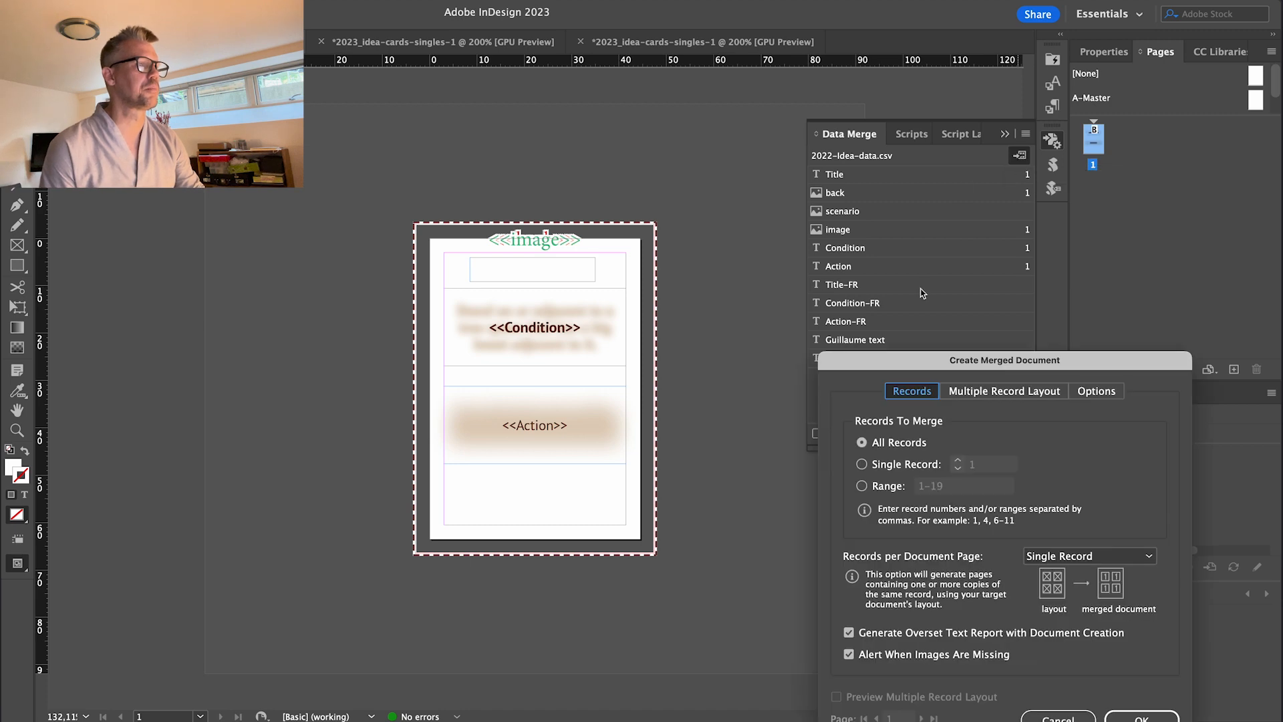
left_click(1110, 717)
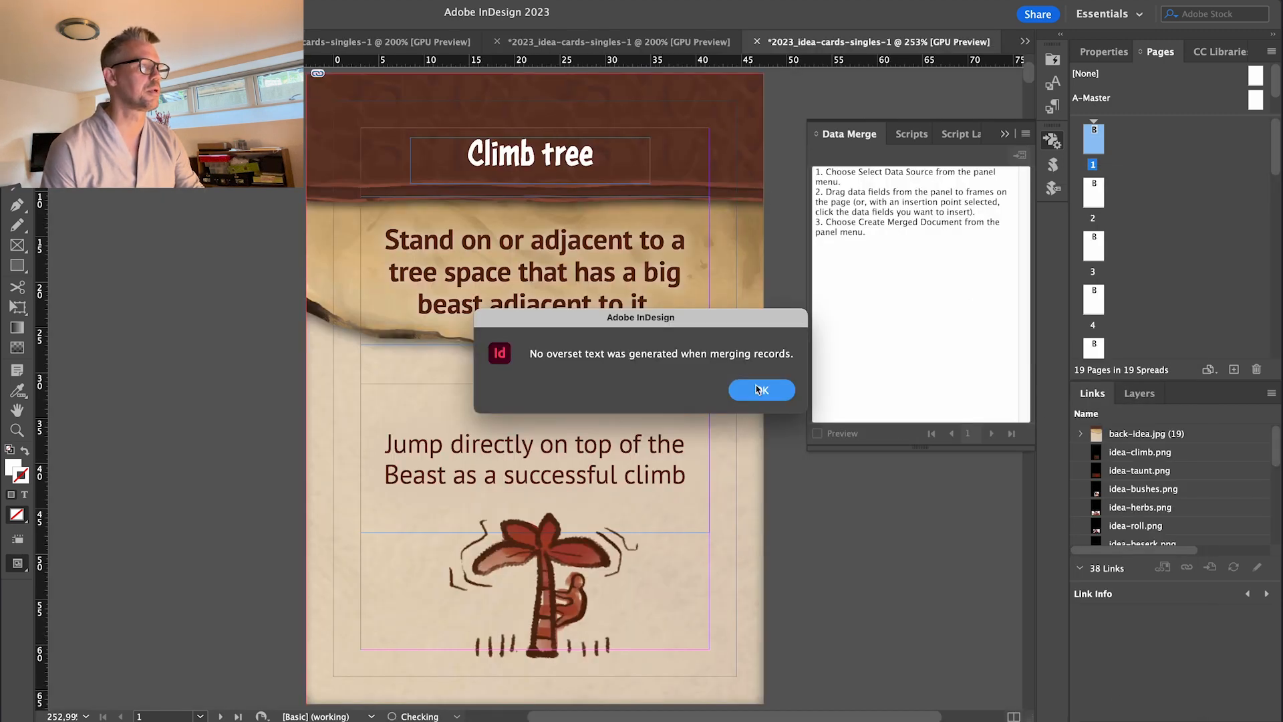
left_click(759, 389)
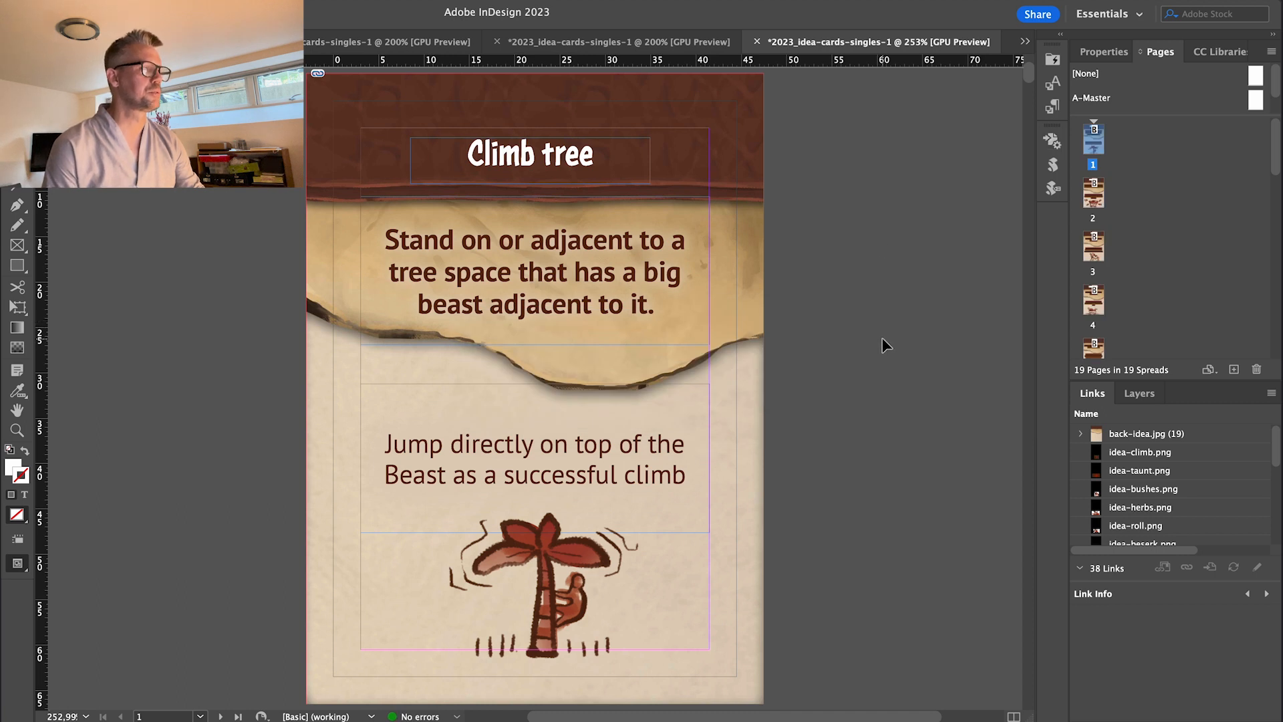
key("w")
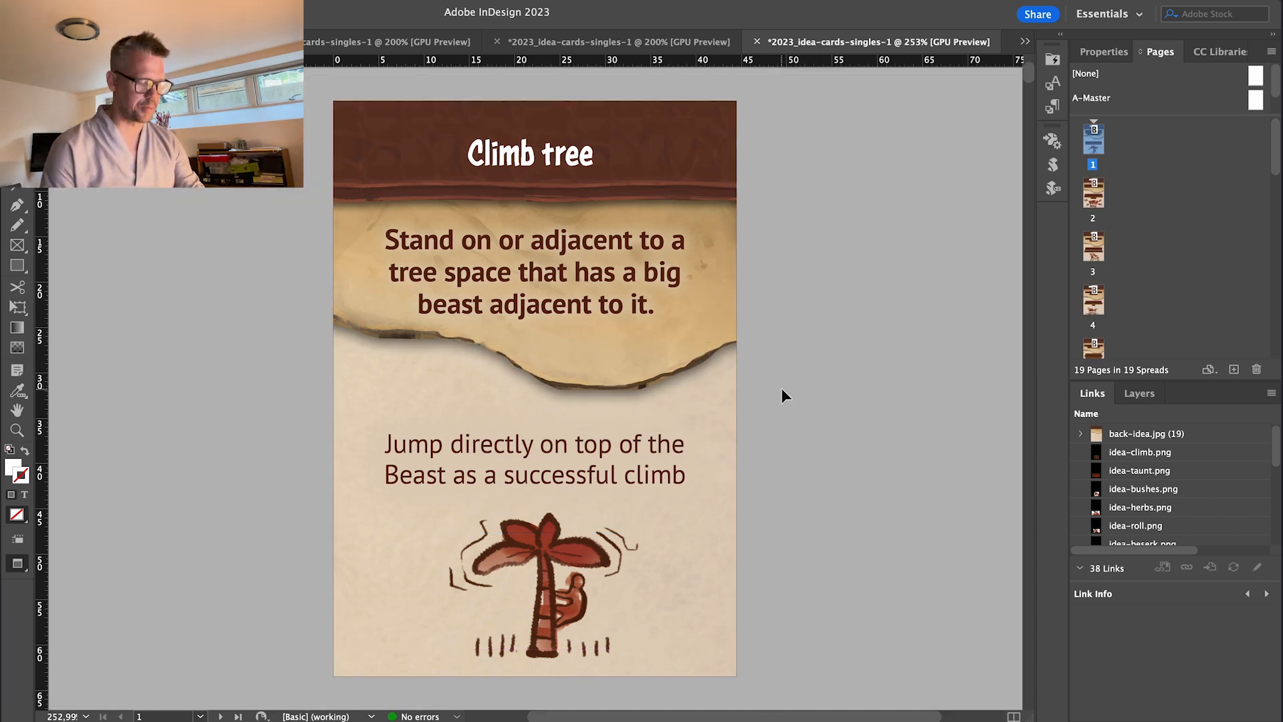
key("super+minus")
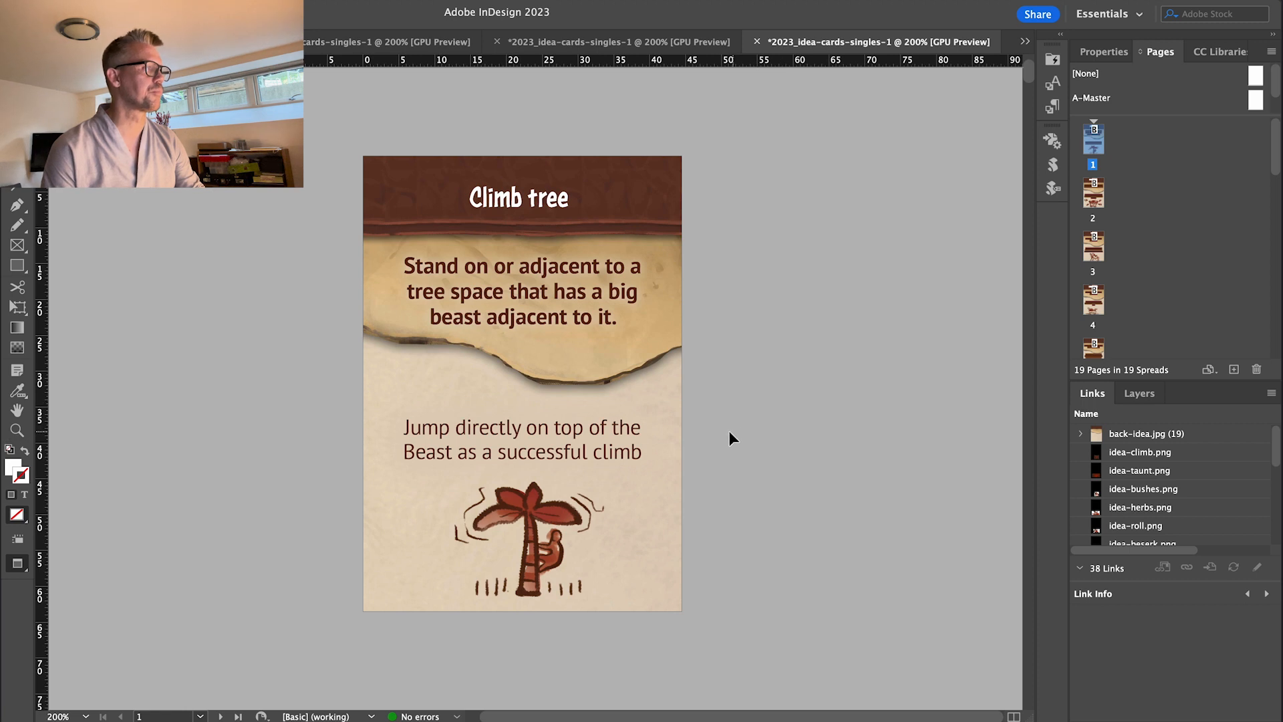
left_click_drag(775, 444, 705, 445)
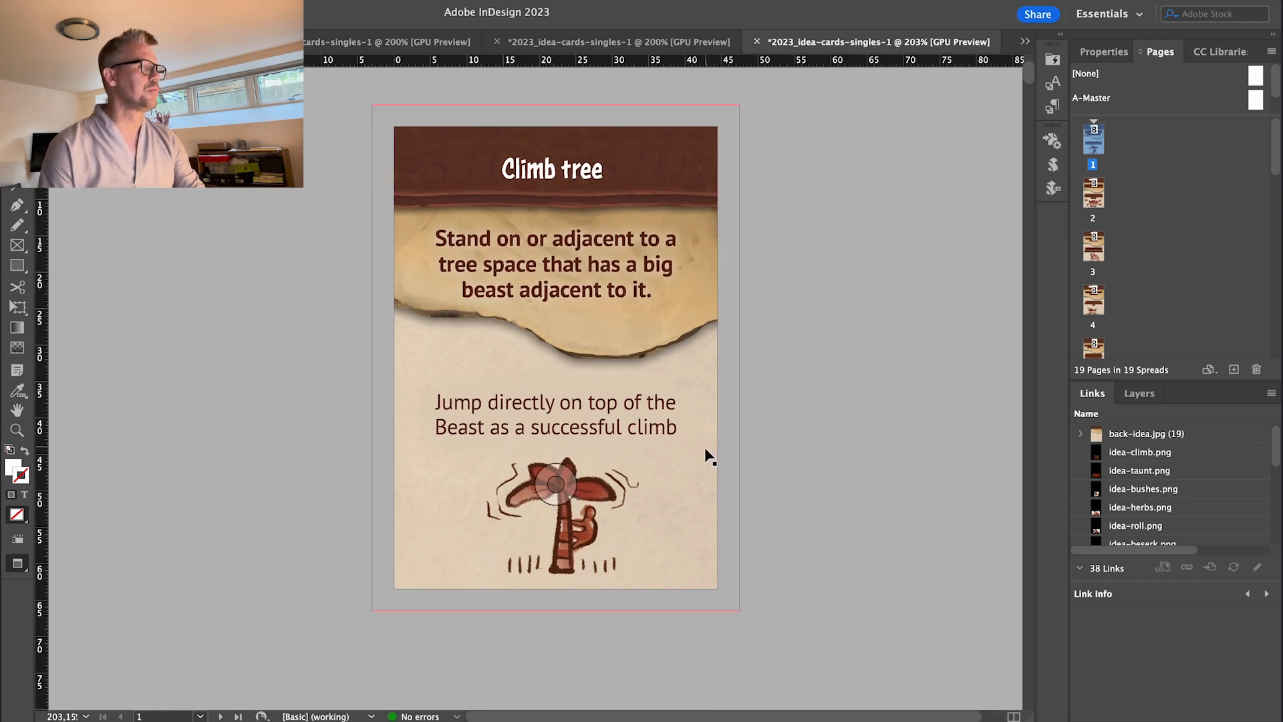
left_click_drag(773, 475, 783, 496)
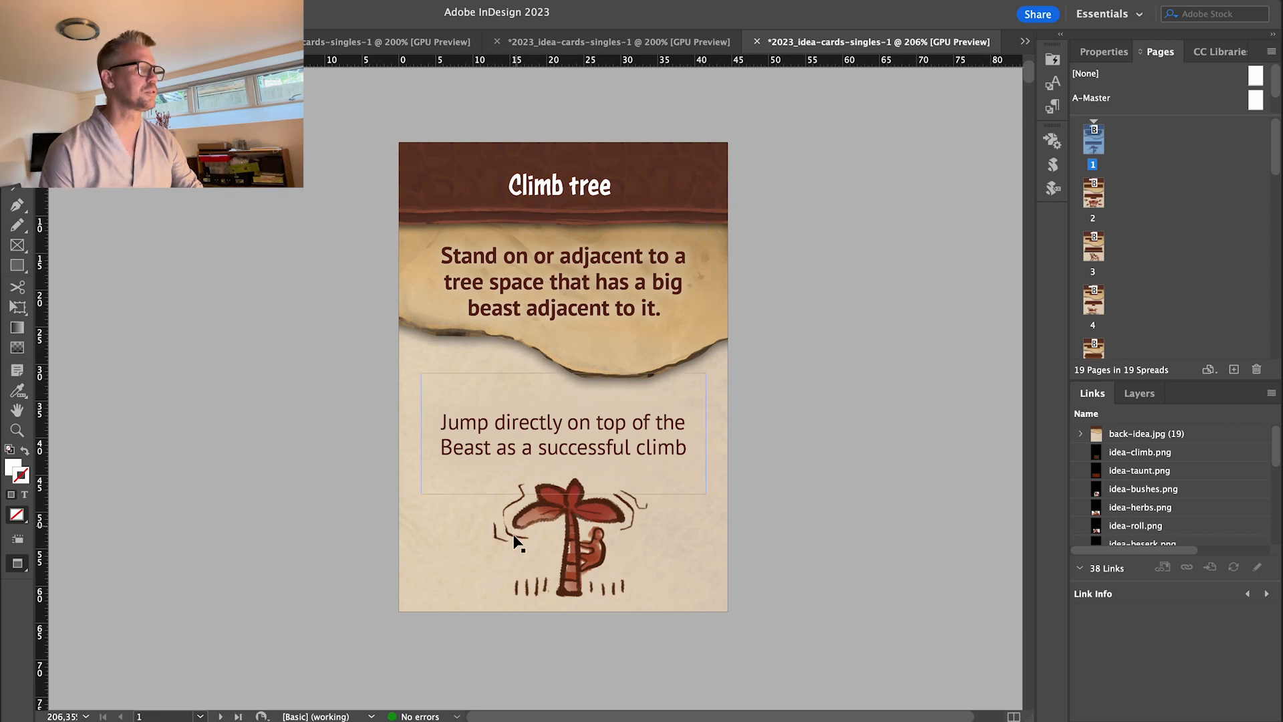
scroll(510, 619, "down", 15)
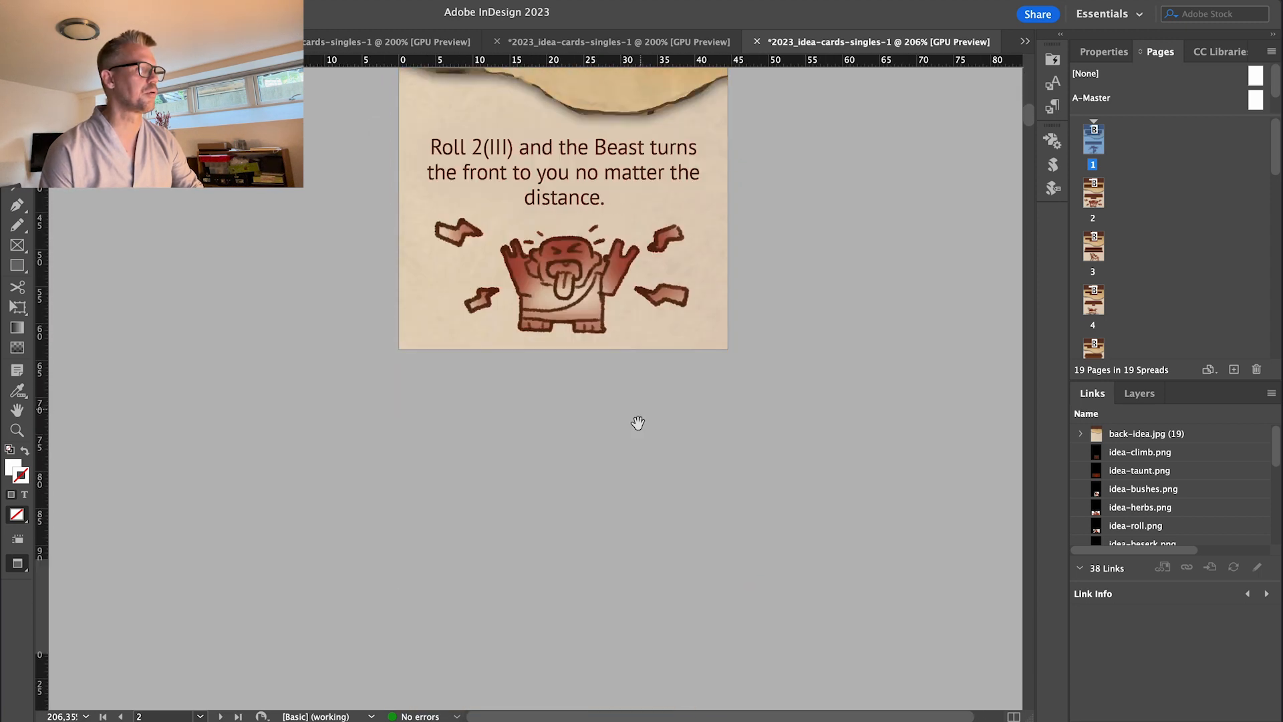
scroll(695, 214, "down", 10)
scroll(759, 544, "up", 15)
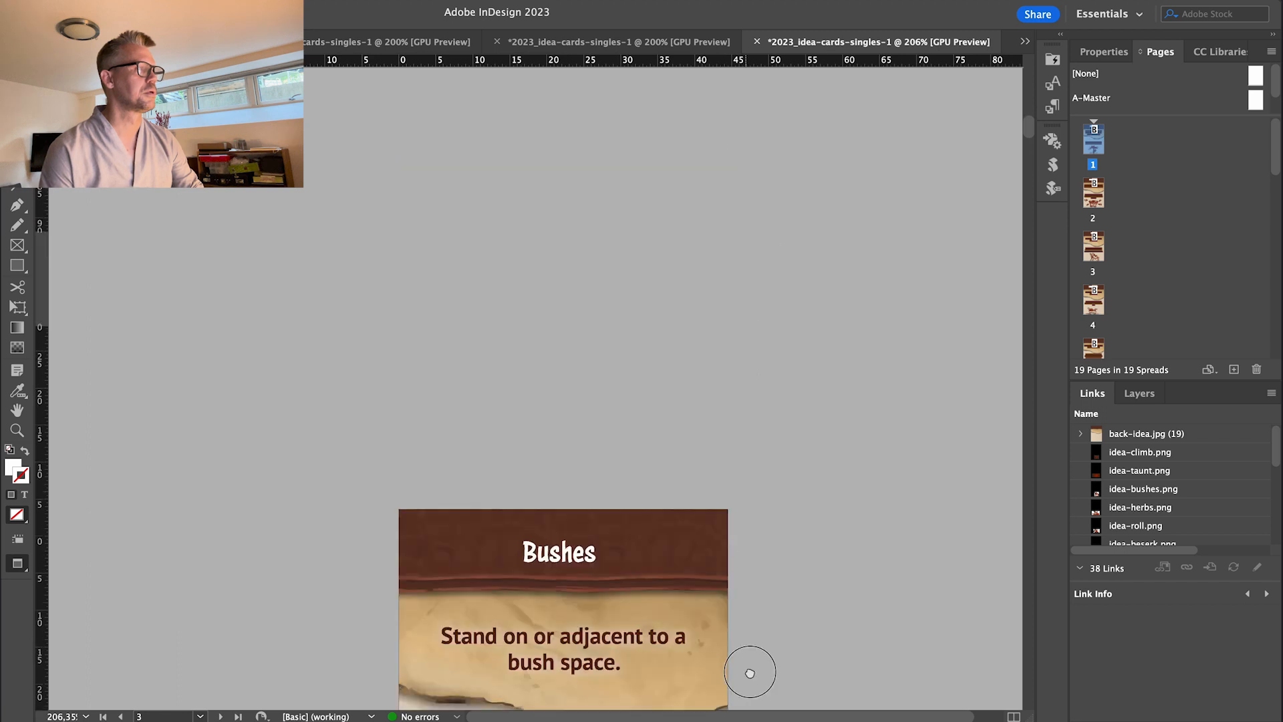
scroll(820, 405, "up", 15)
scroll(816, 452, "down", 3)
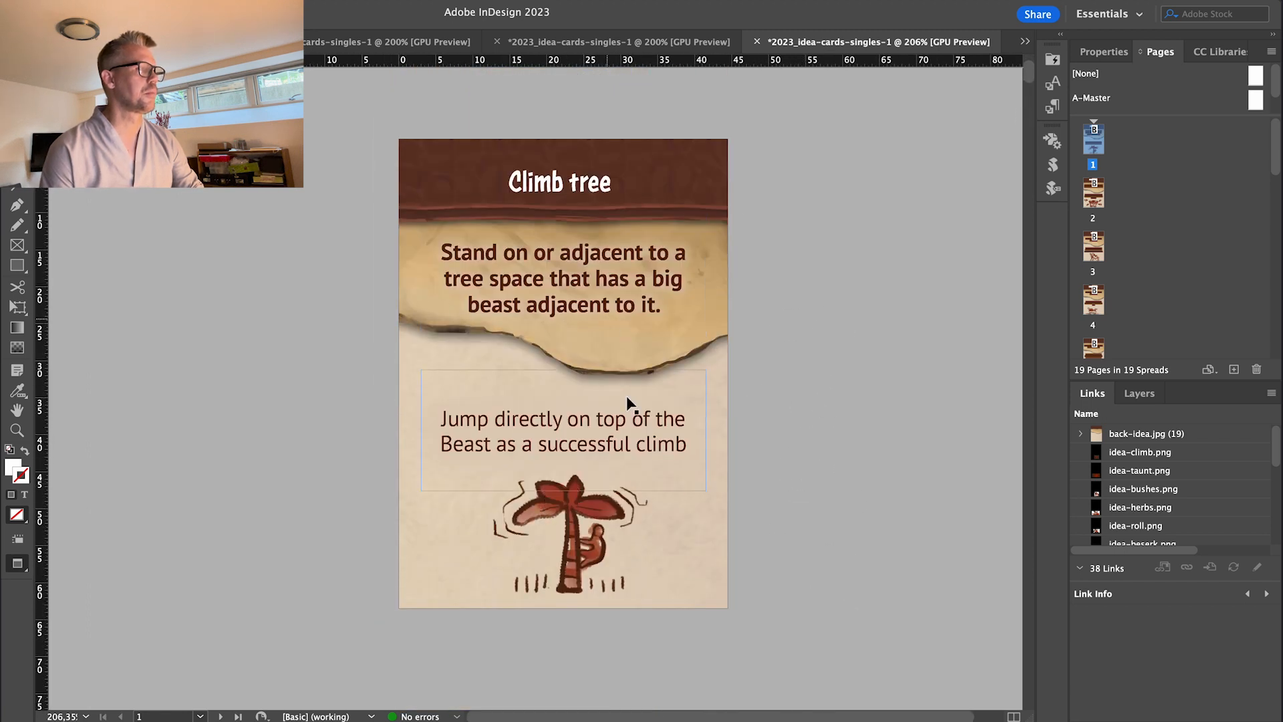
Undo the accidental frame move and type /i= before 'successful' in the Climb tree action text.
left_click_drag(538, 448, 544, 444)
key("super+z")
double_click(538, 450)
type("/i")
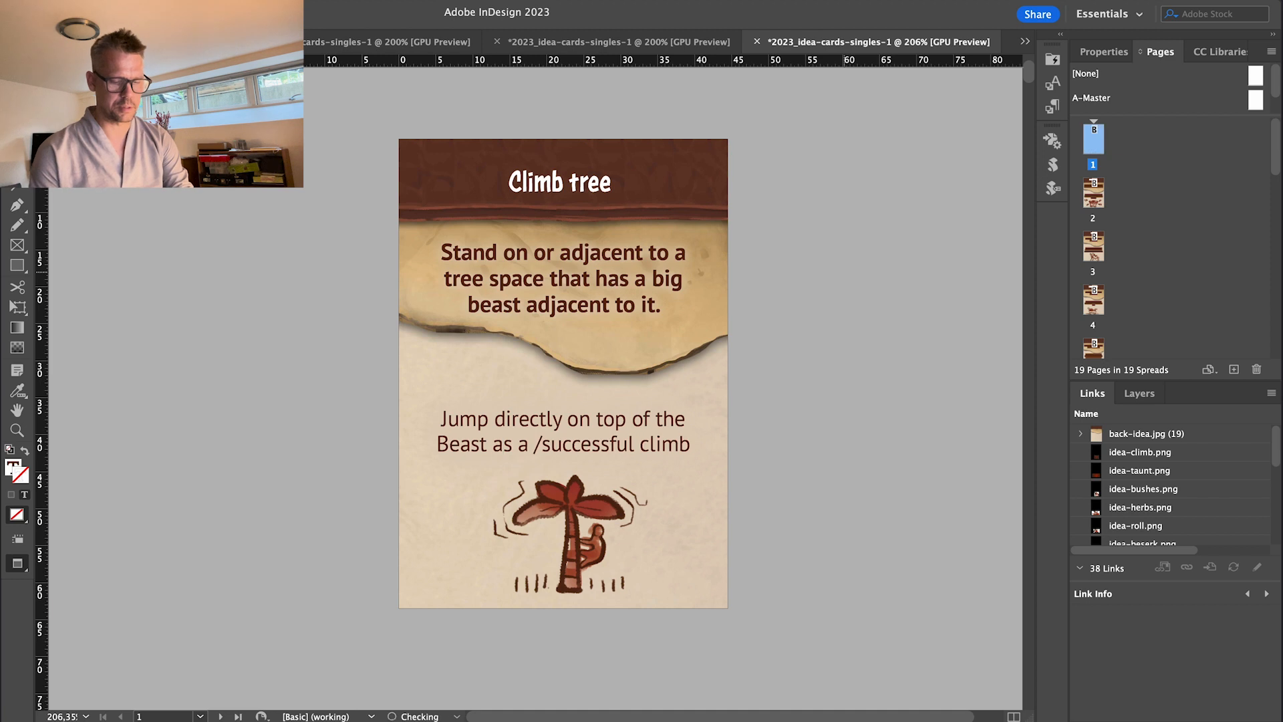
type("=")
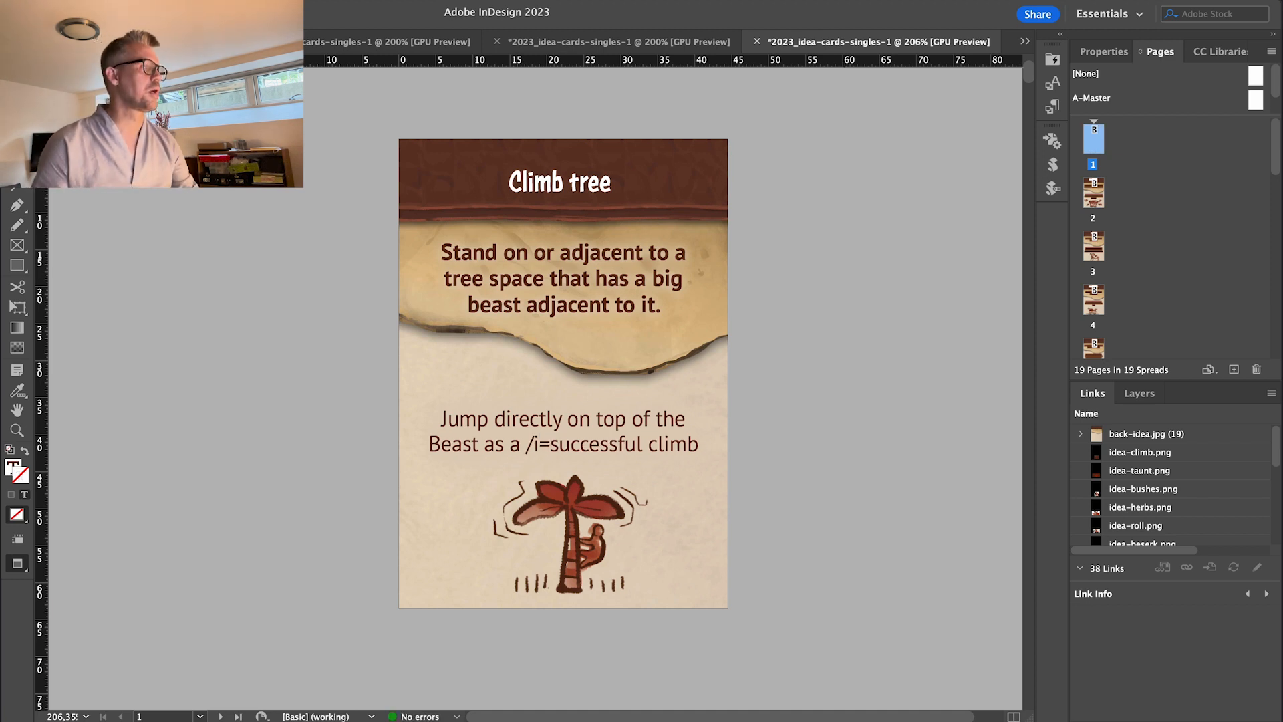
key("Escape")
left_click(159, 226)
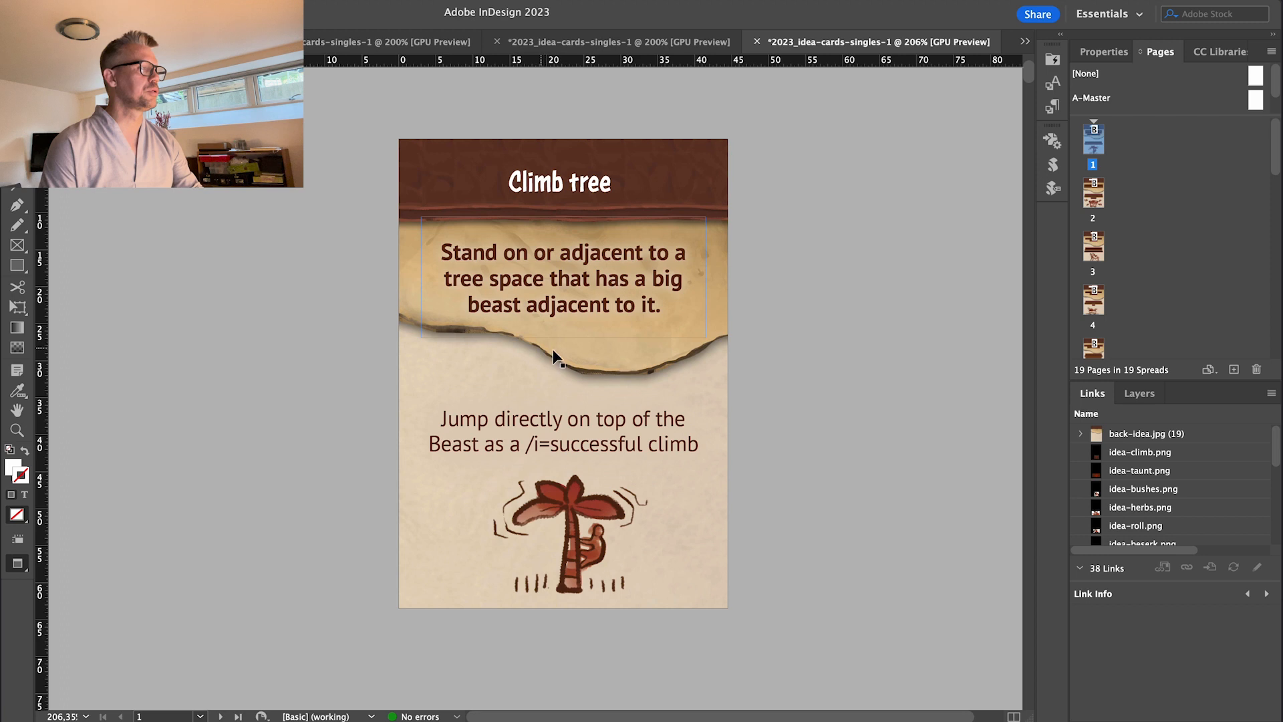
left_click(571, 411)
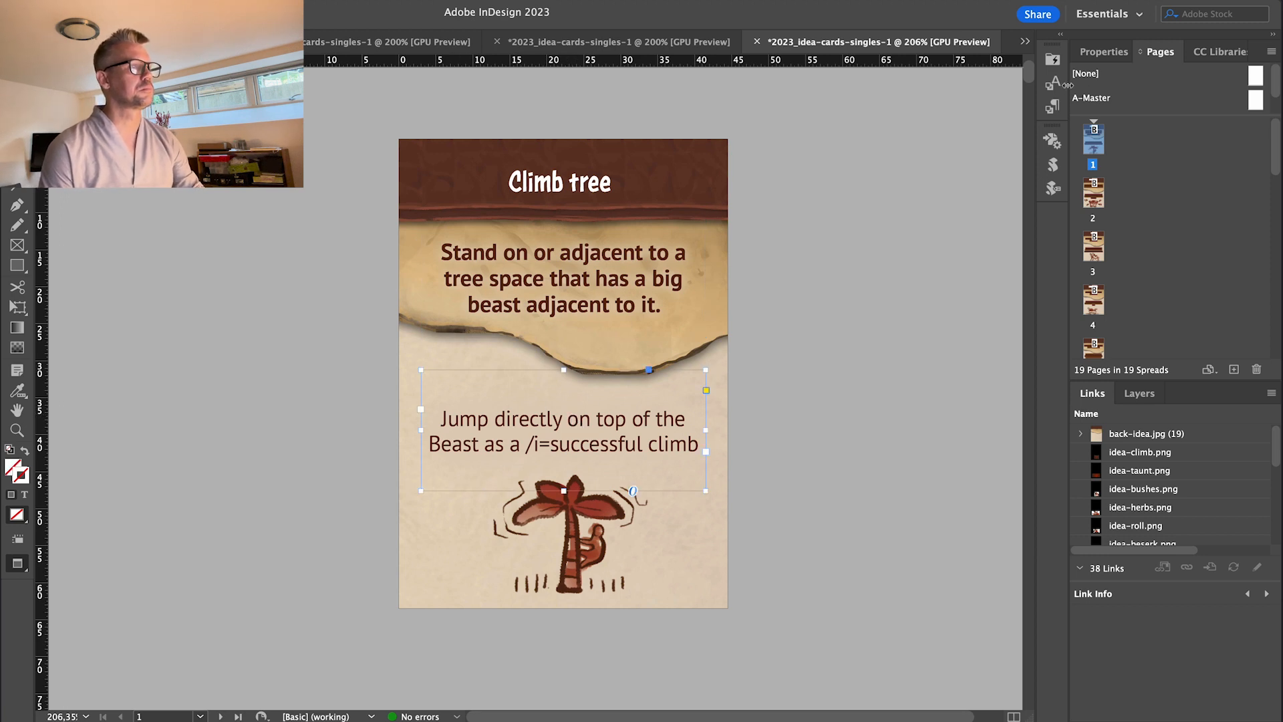
Add a new character style in the Character Styles panel and rename it 'Main body'.
left_click(1052, 83)
left_click(835, 53)
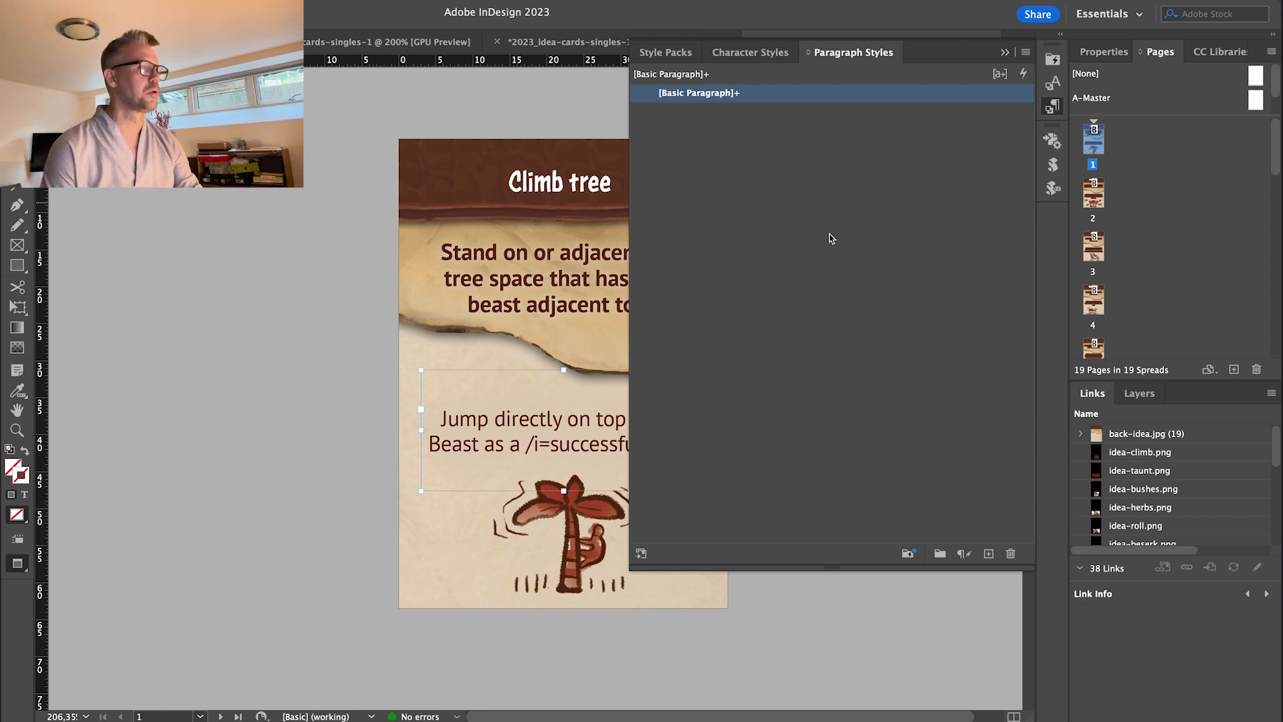
left_click(751, 52)
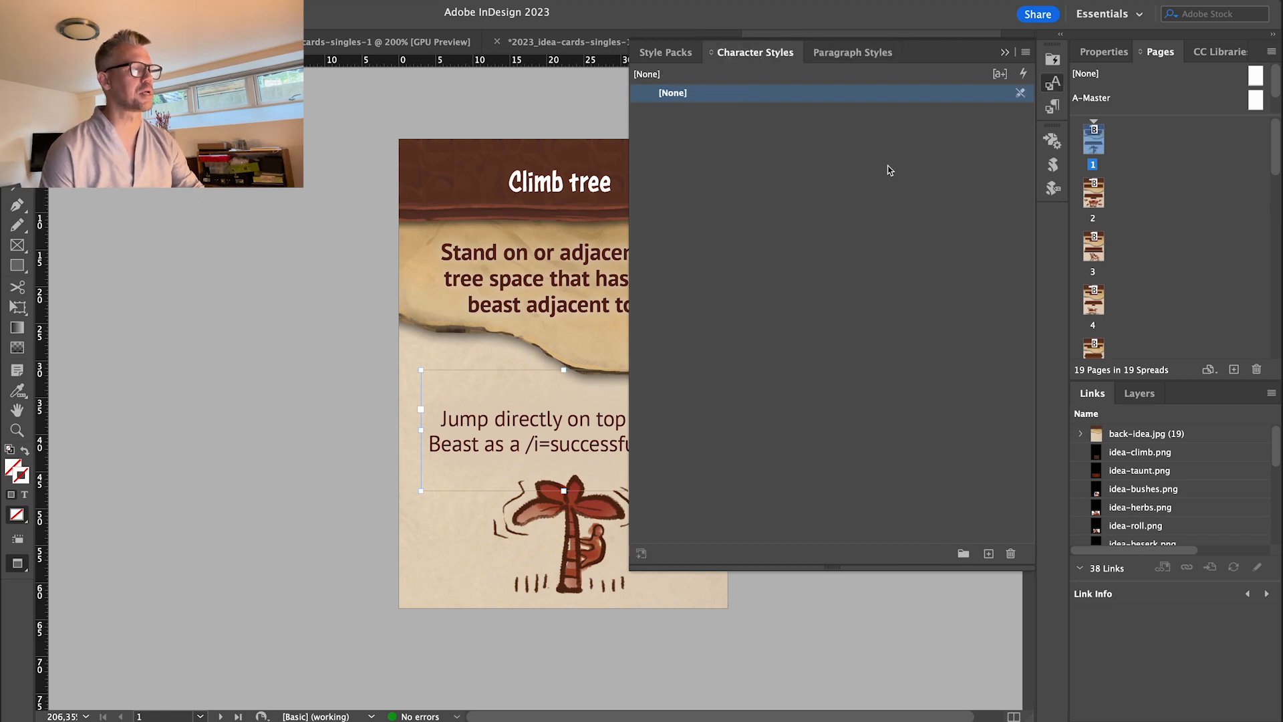
left_click(989, 553)
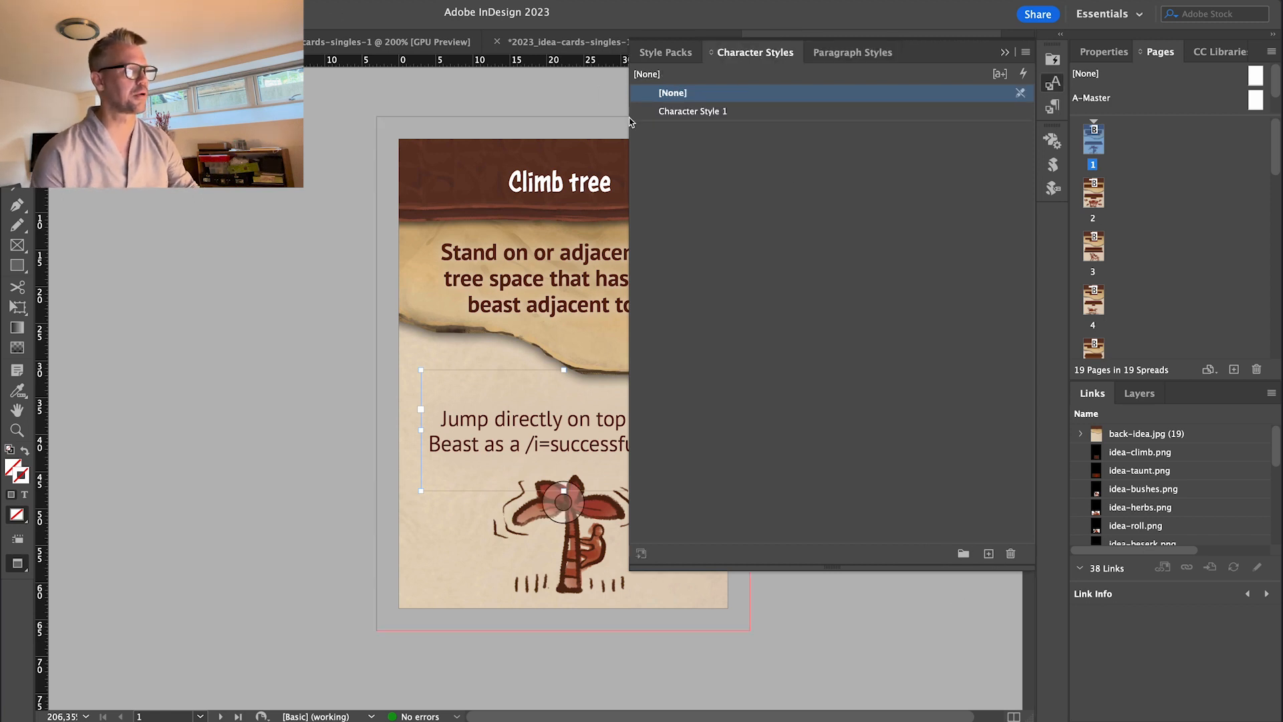
double_click(690, 113)
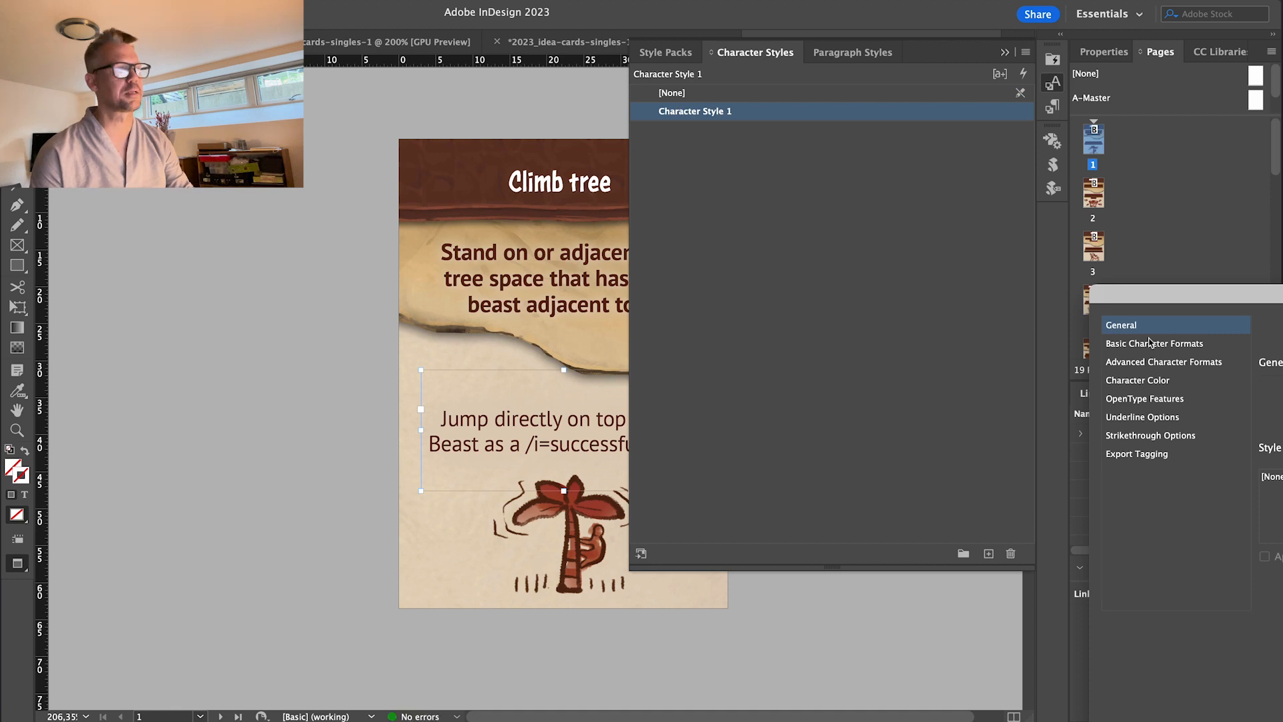
left_click_drag(1251, 301, 510, 145)
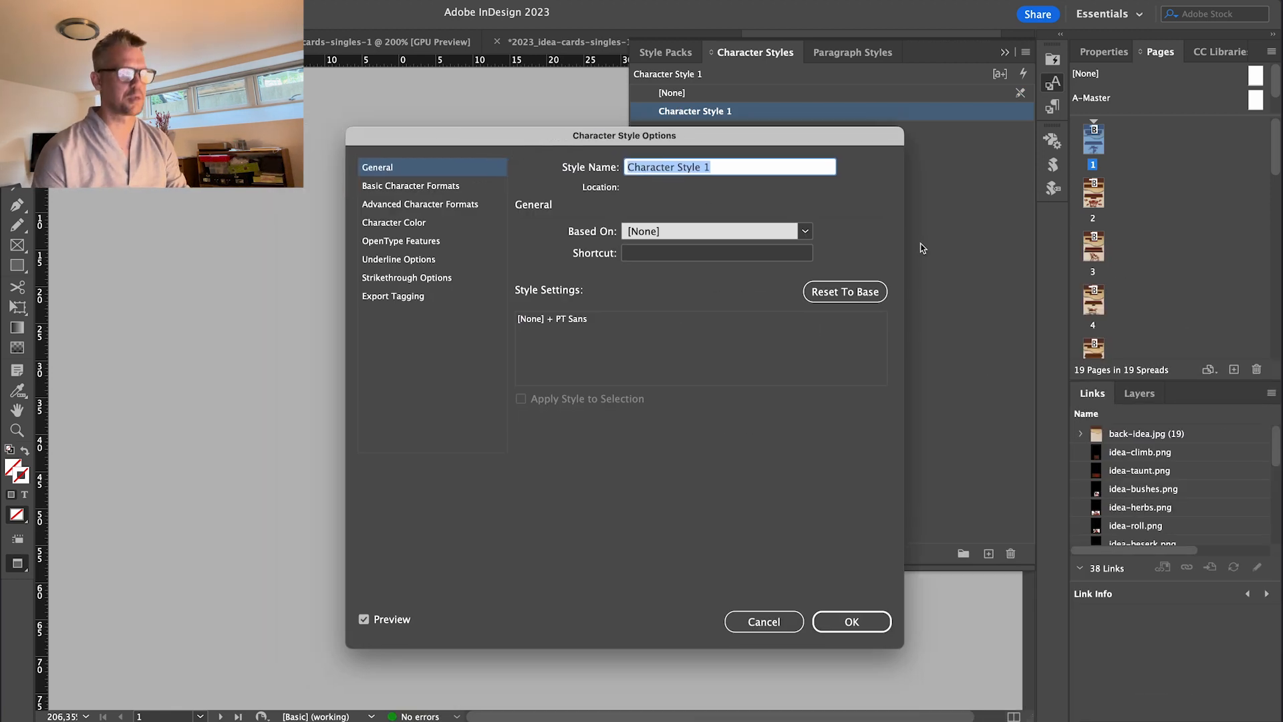
type("Main body")
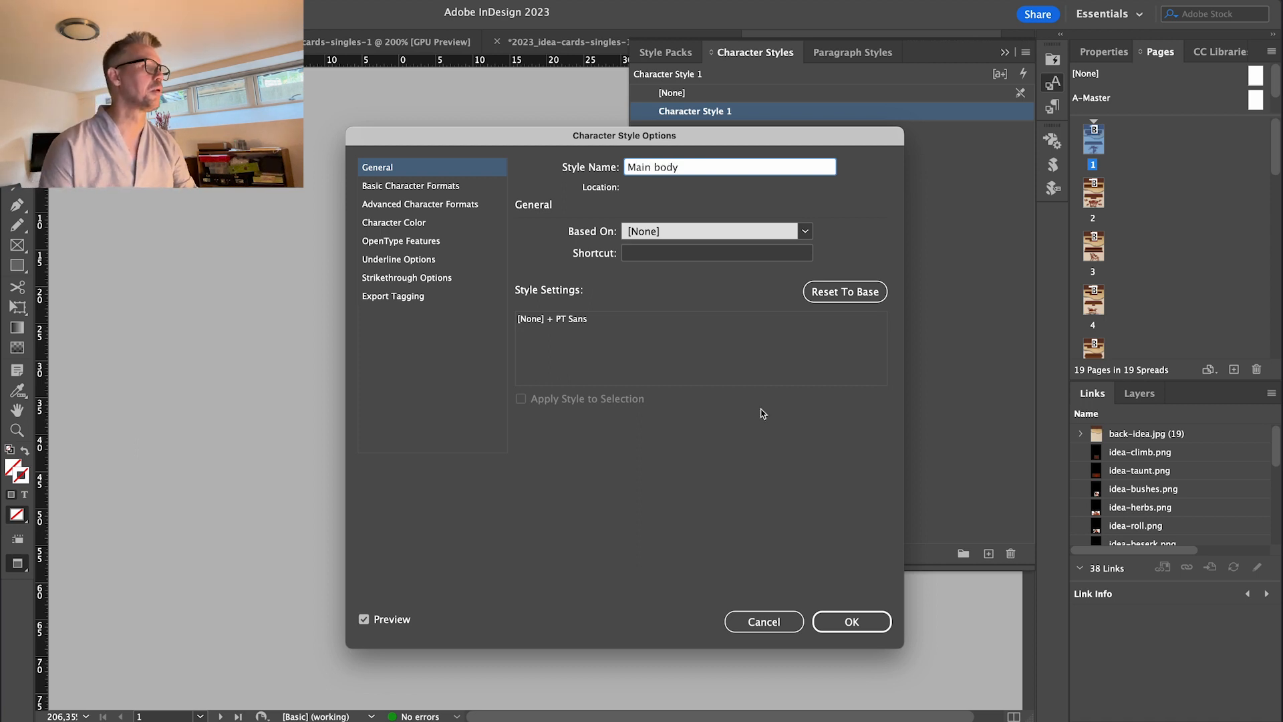
left_click(859, 620)
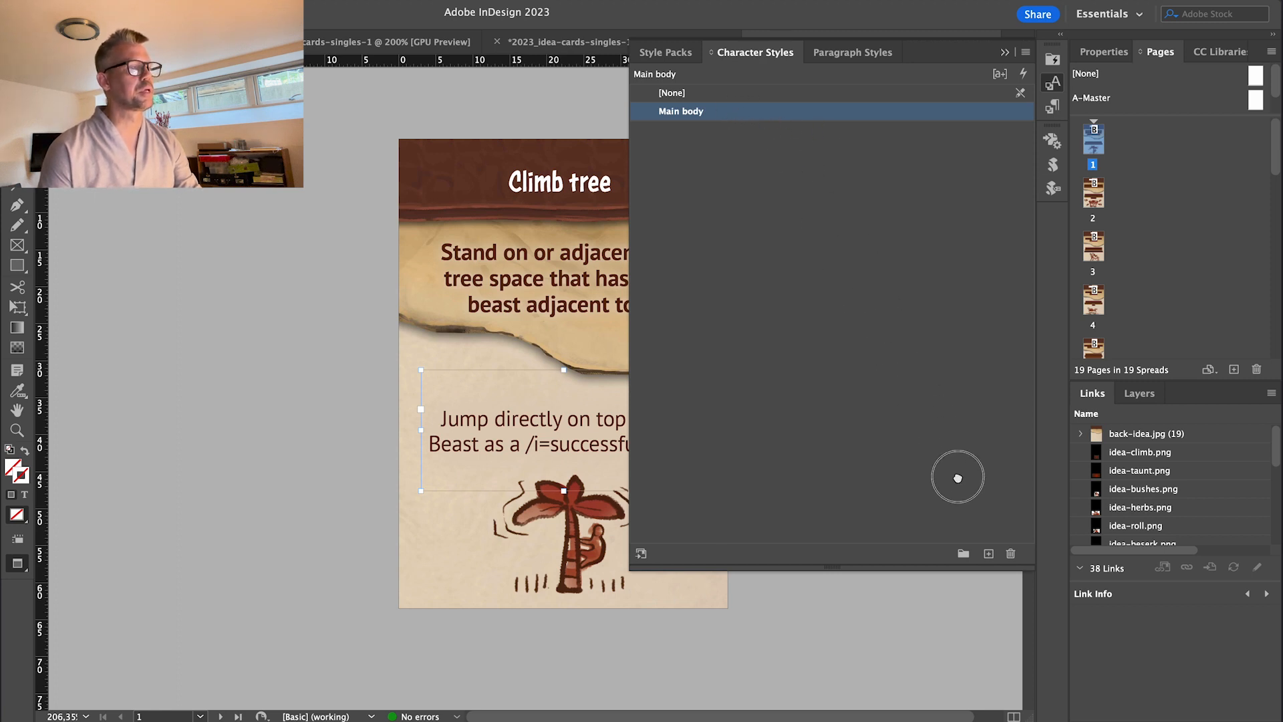
Select the word 'directly' in the body text and show its properties.
left_click(733, 130)
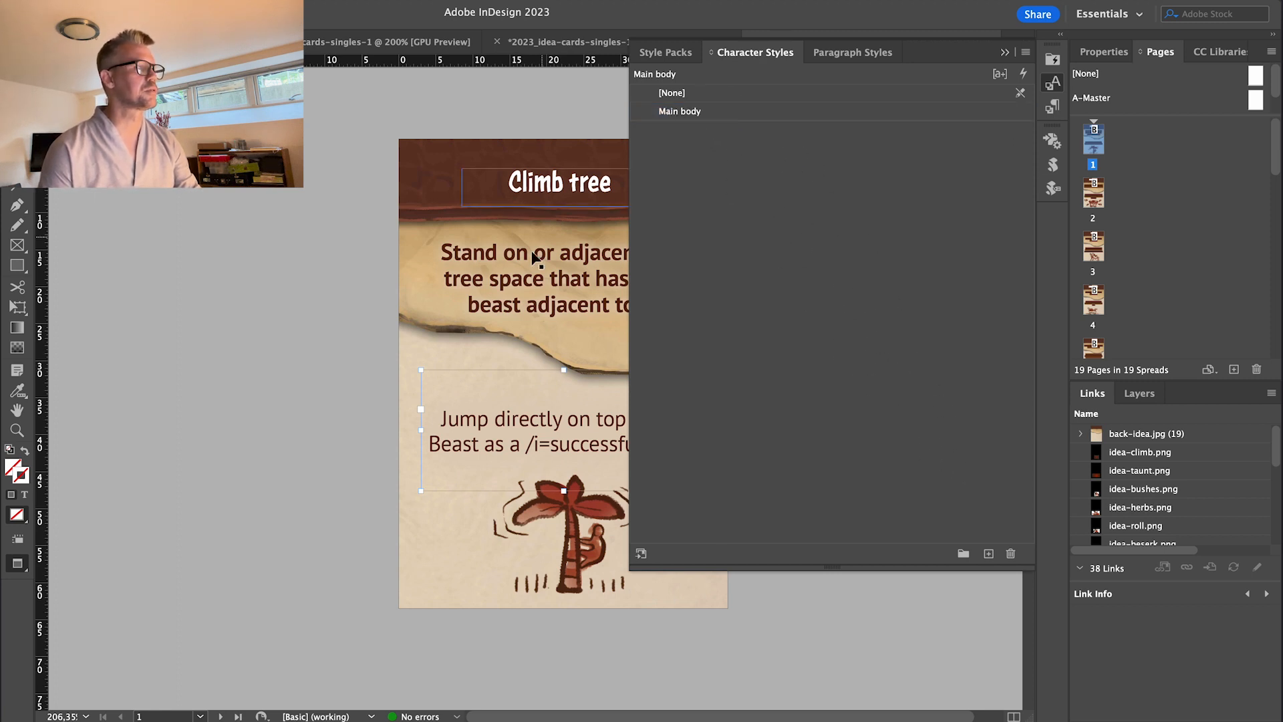
double_click(526, 421)
double_click(524, 421)
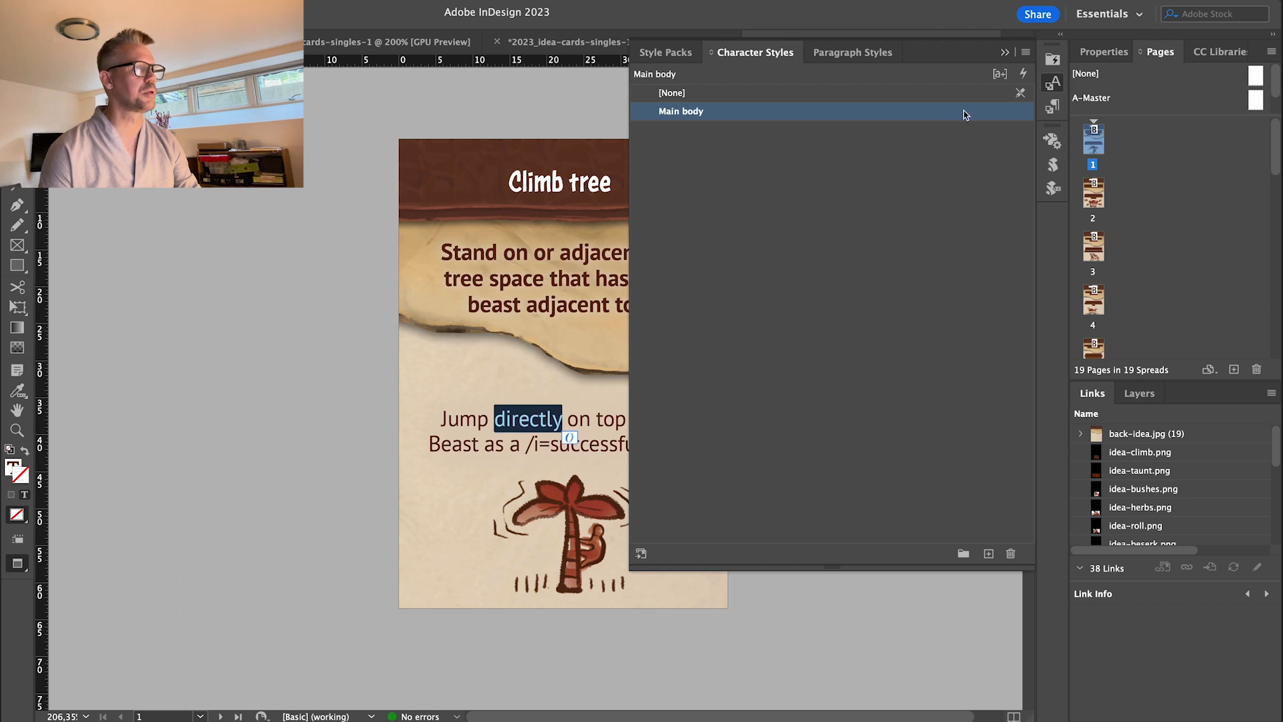
left_click(1099, 53)
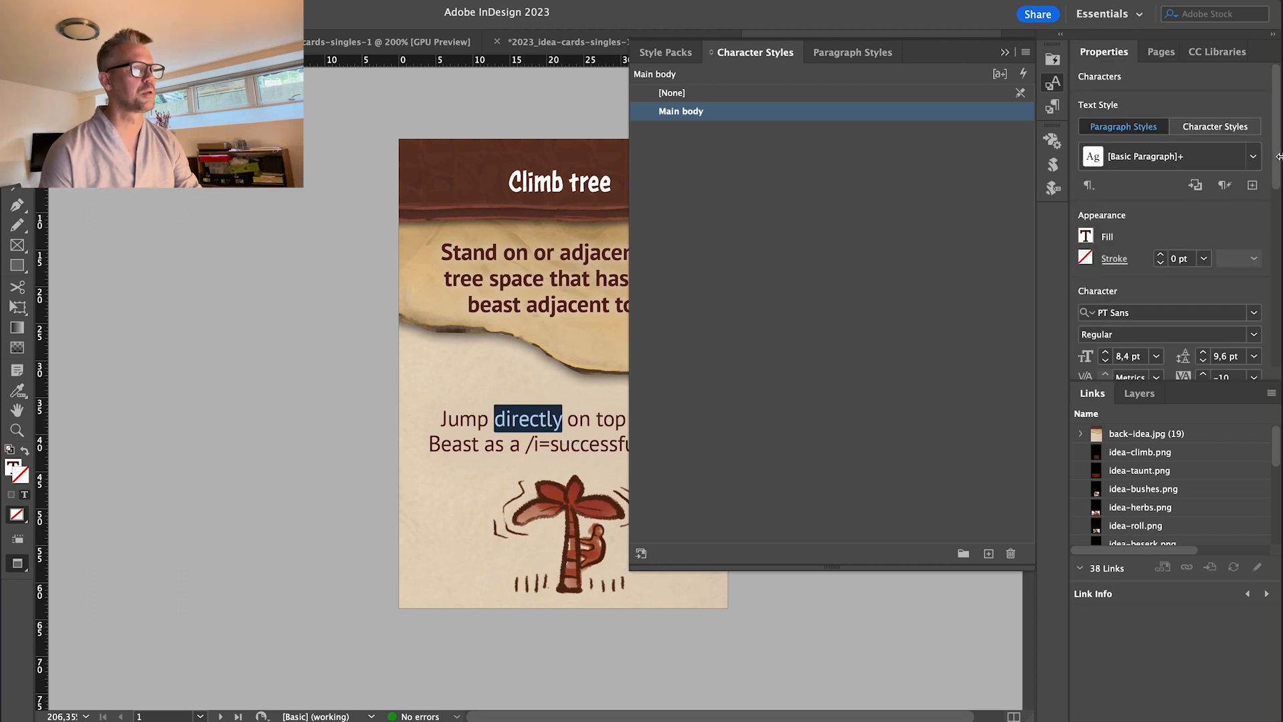
Set the word 'directly' to Bold Italic in the Properties panel.
scroll(1176, 267, "down", 2)
left_click(1176, 270)
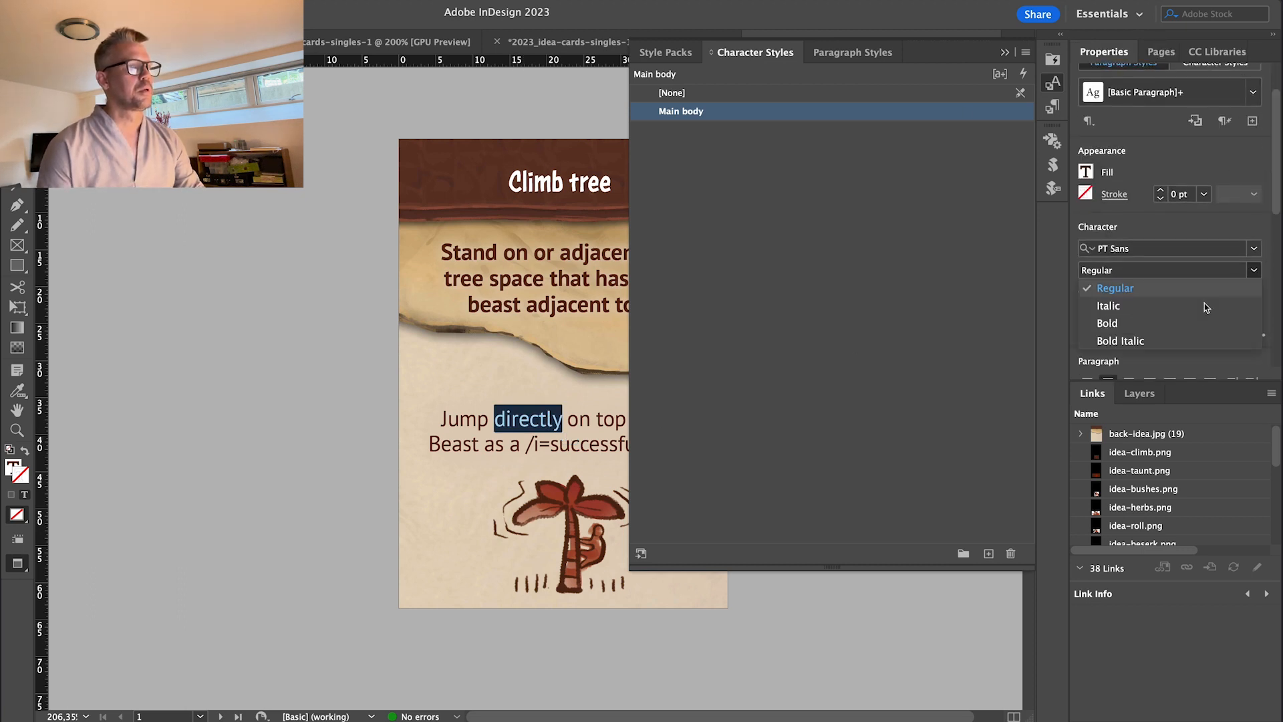
left_click(1176, 324)
left_click(1254, 270)
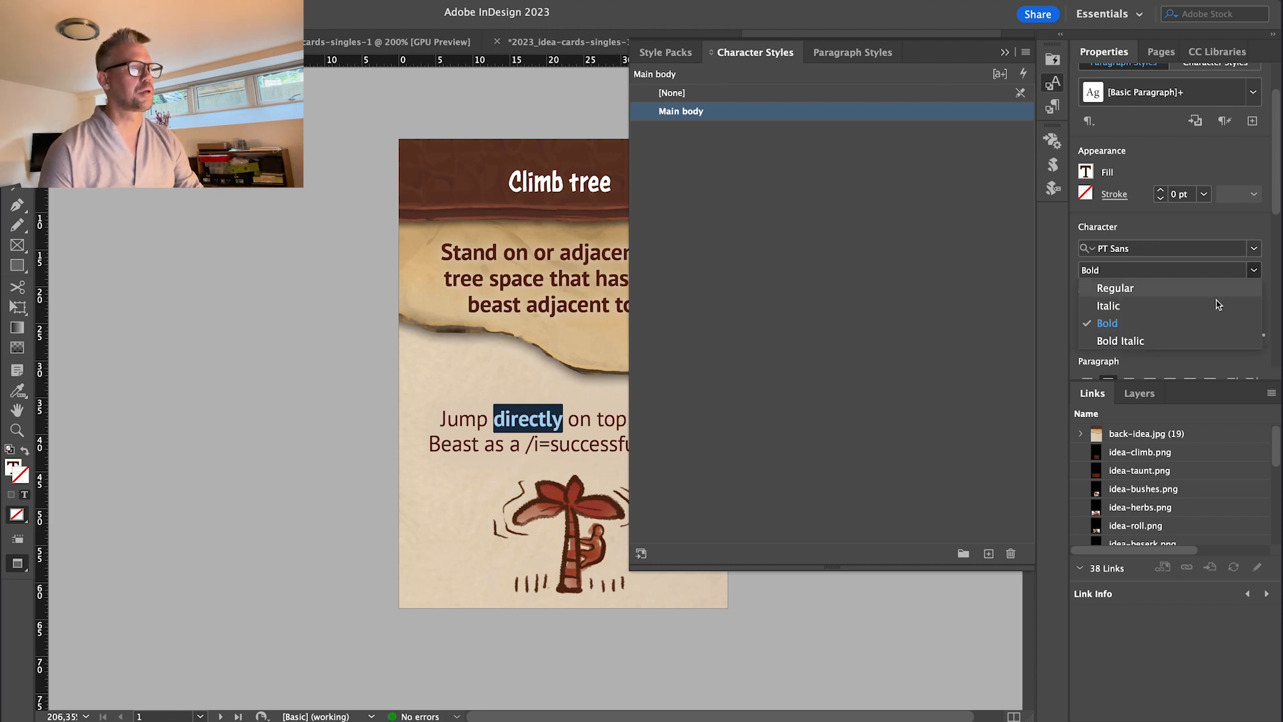
left_click(1217, 341)
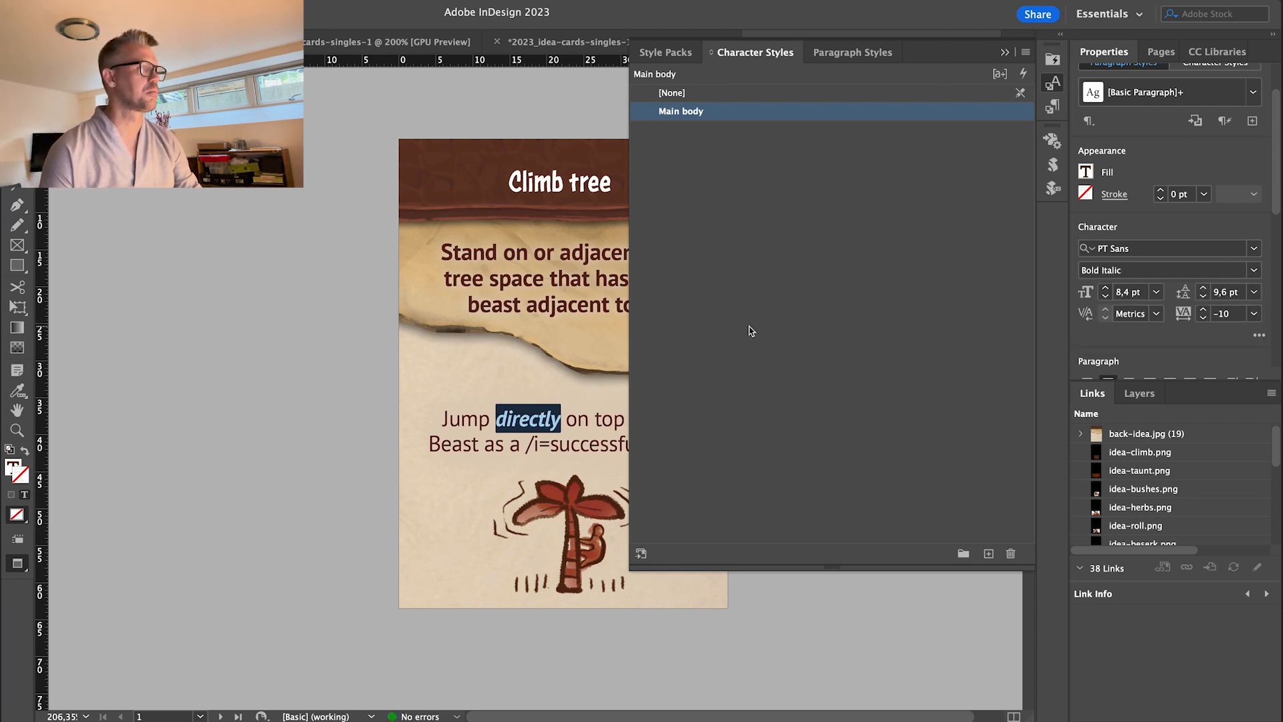
Save the bold italic look as a new character style named 'body italic'.
left_click(988, 553)
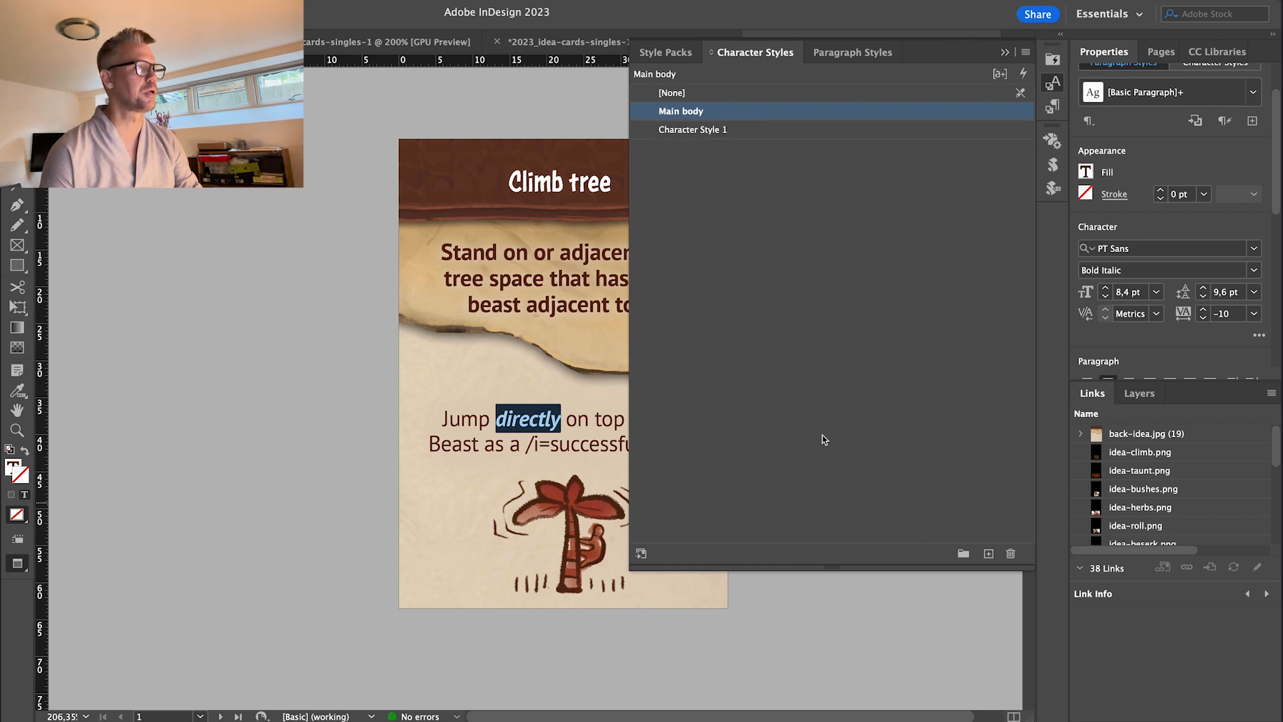
double_click(707, 131)
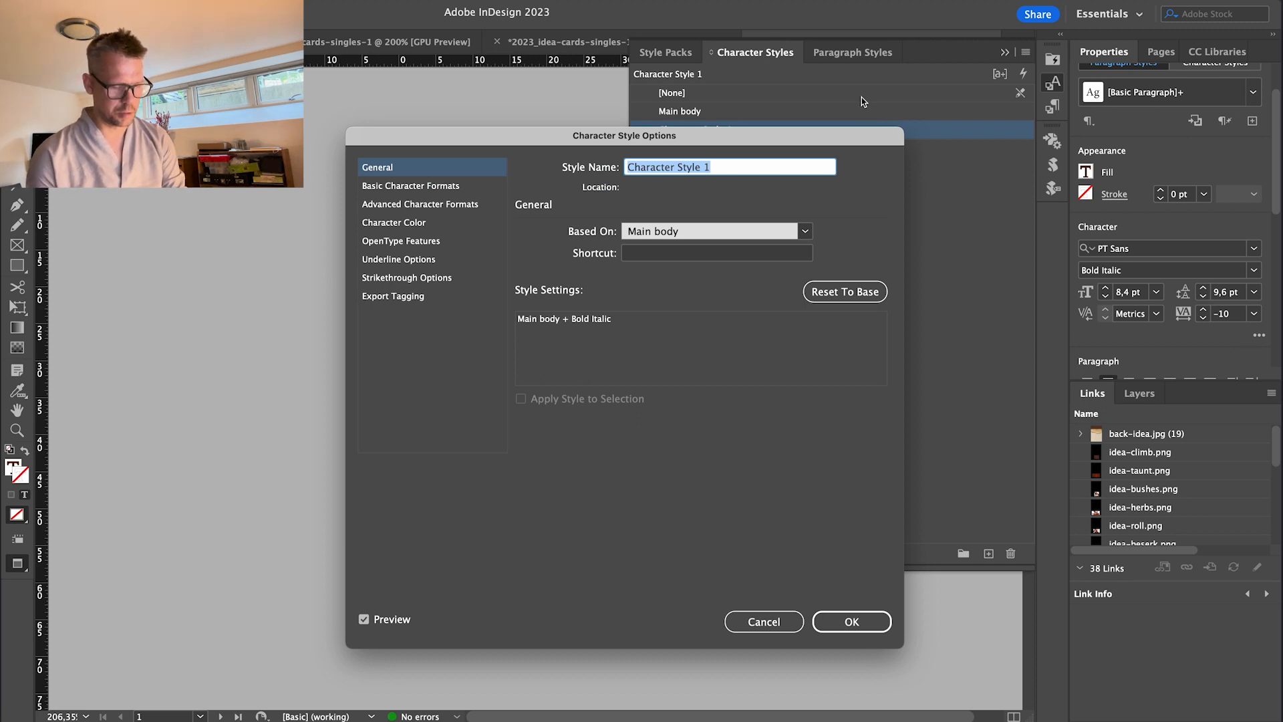
type("body italic")
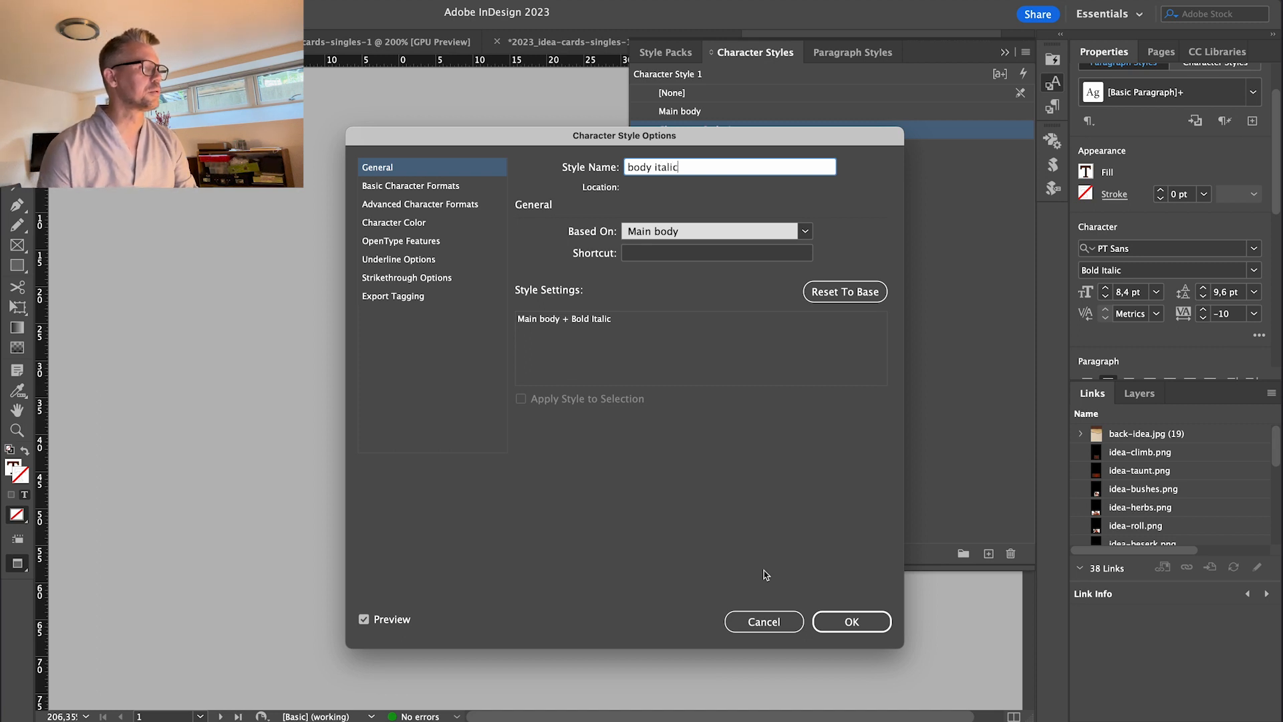
left_click(846, 621)
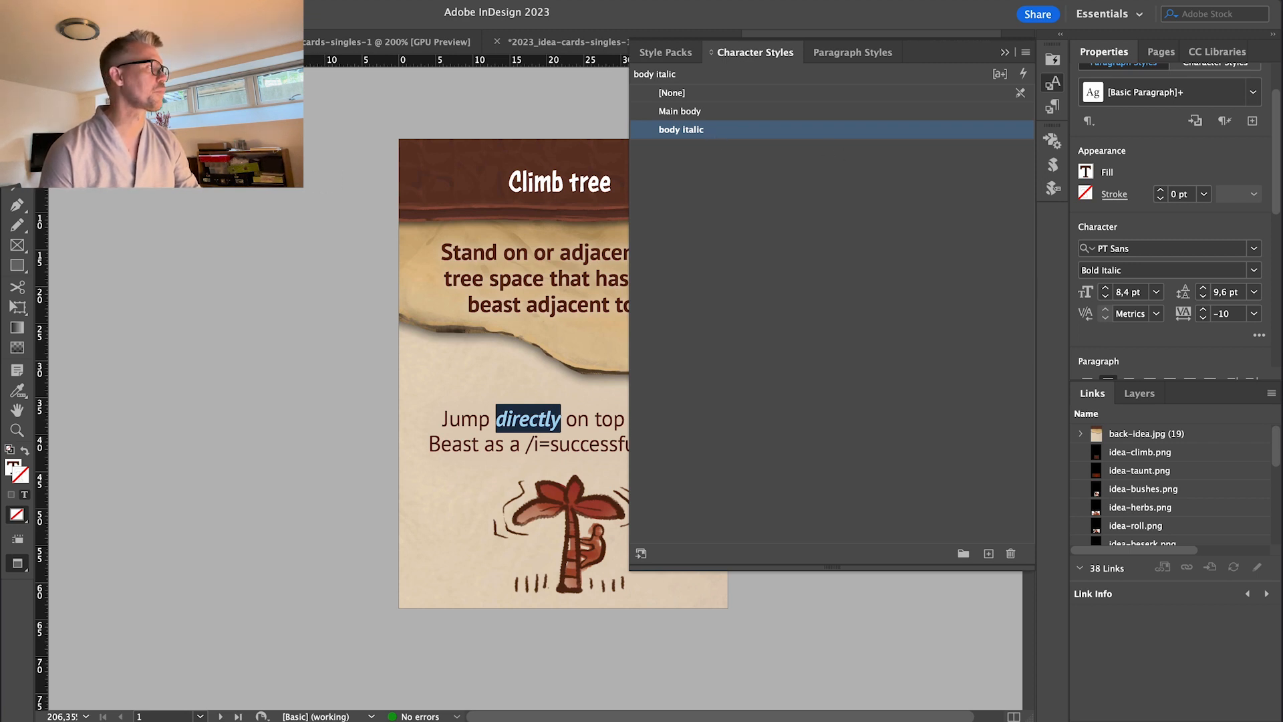
left_click(16, 64)
left_click(200, 206)
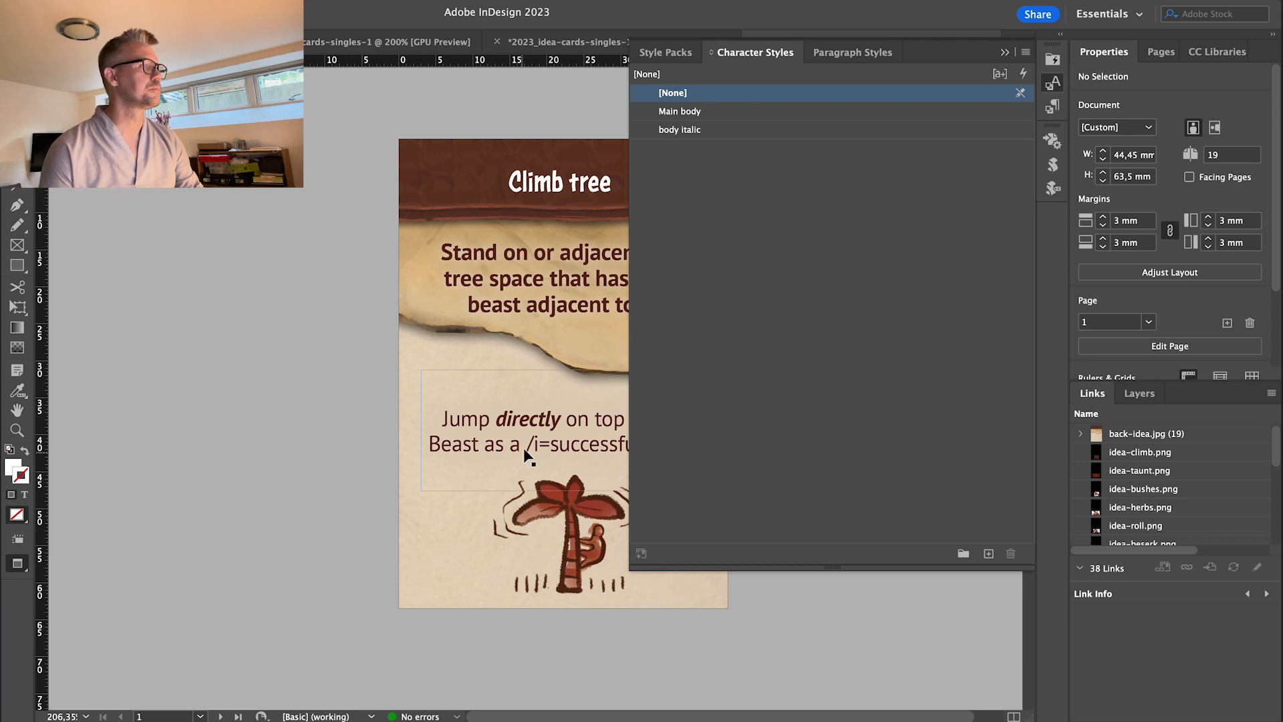
Reapply the Main body character style to the word 'directly'.
double_click(520, 419)
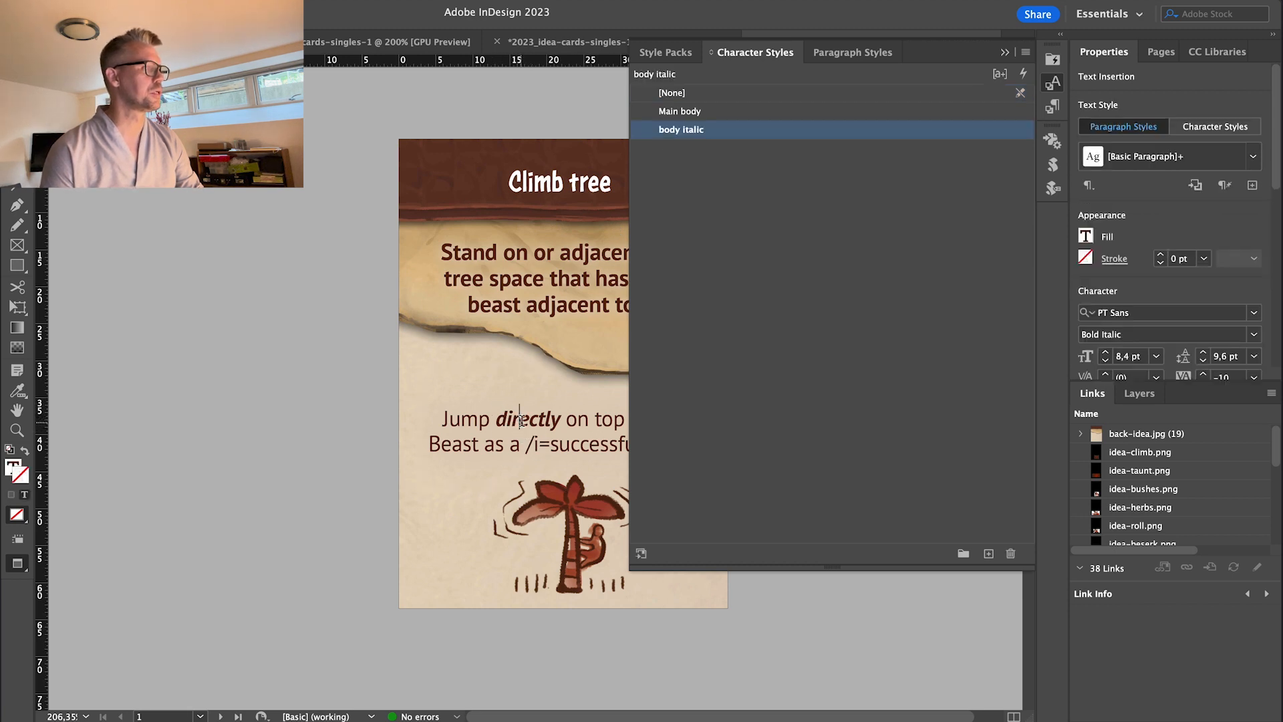
left_click(512, 421)
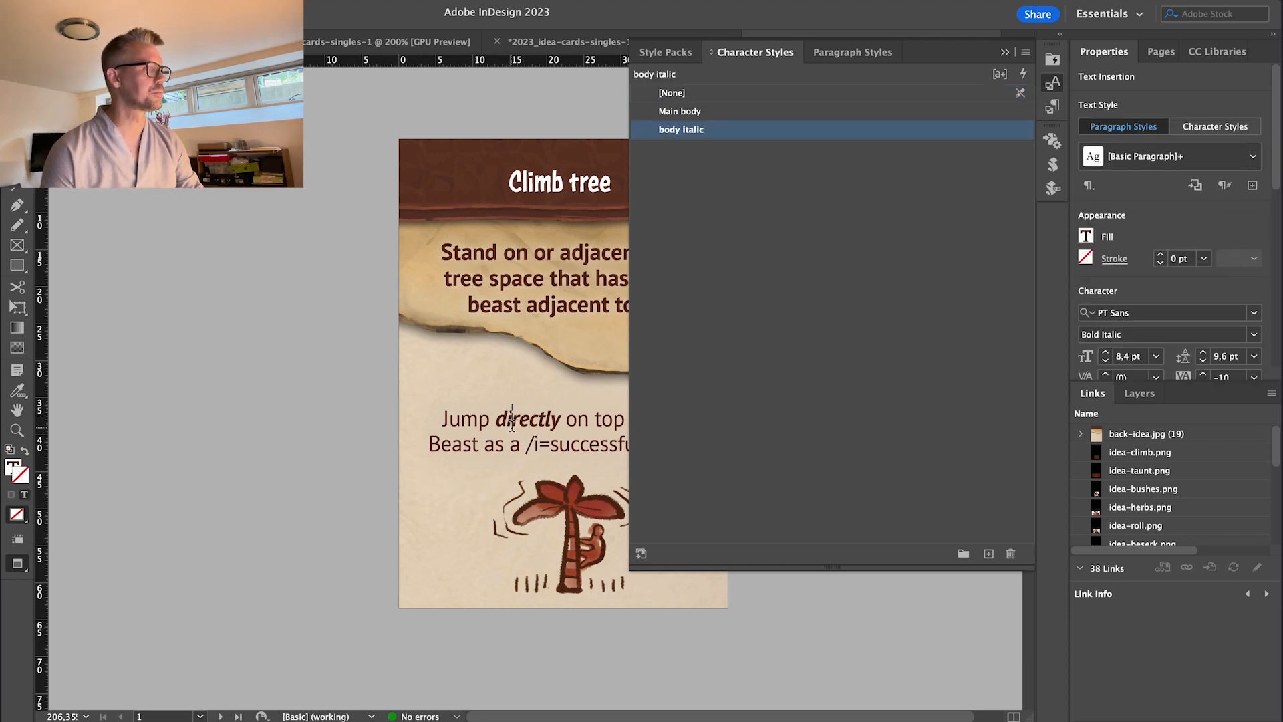
double_click(537, 419)
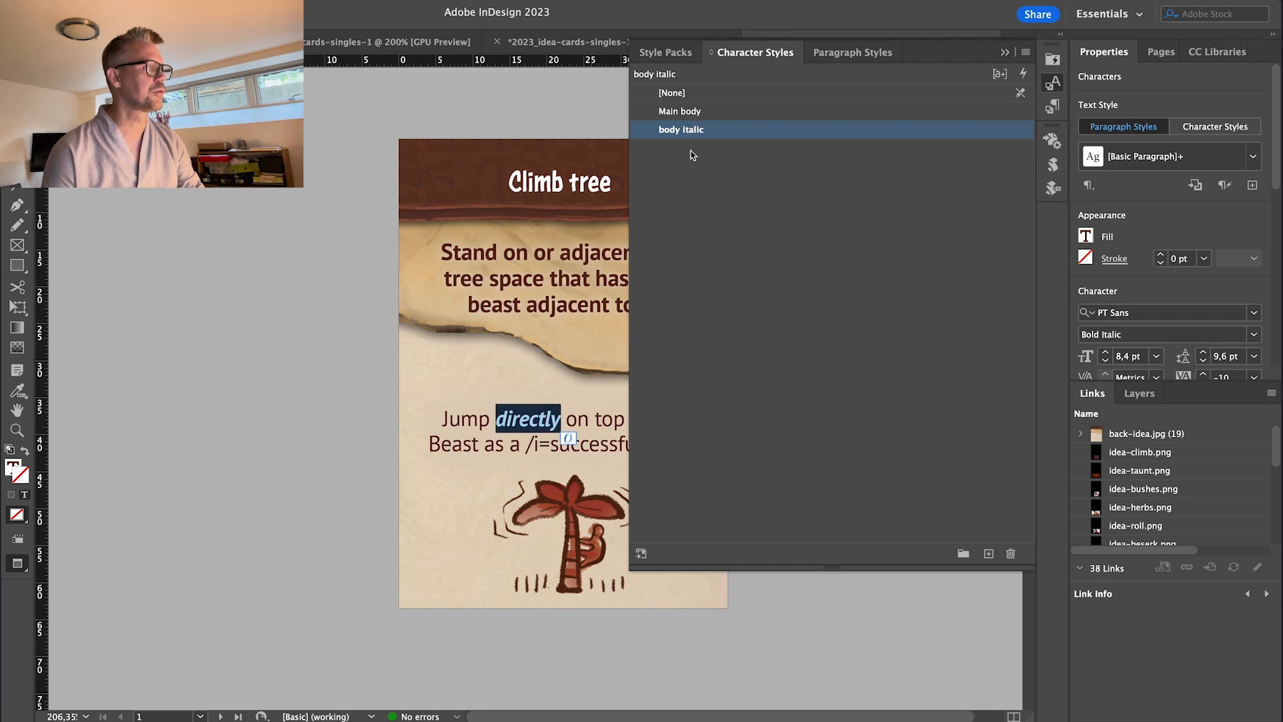
left_click(680, 112)
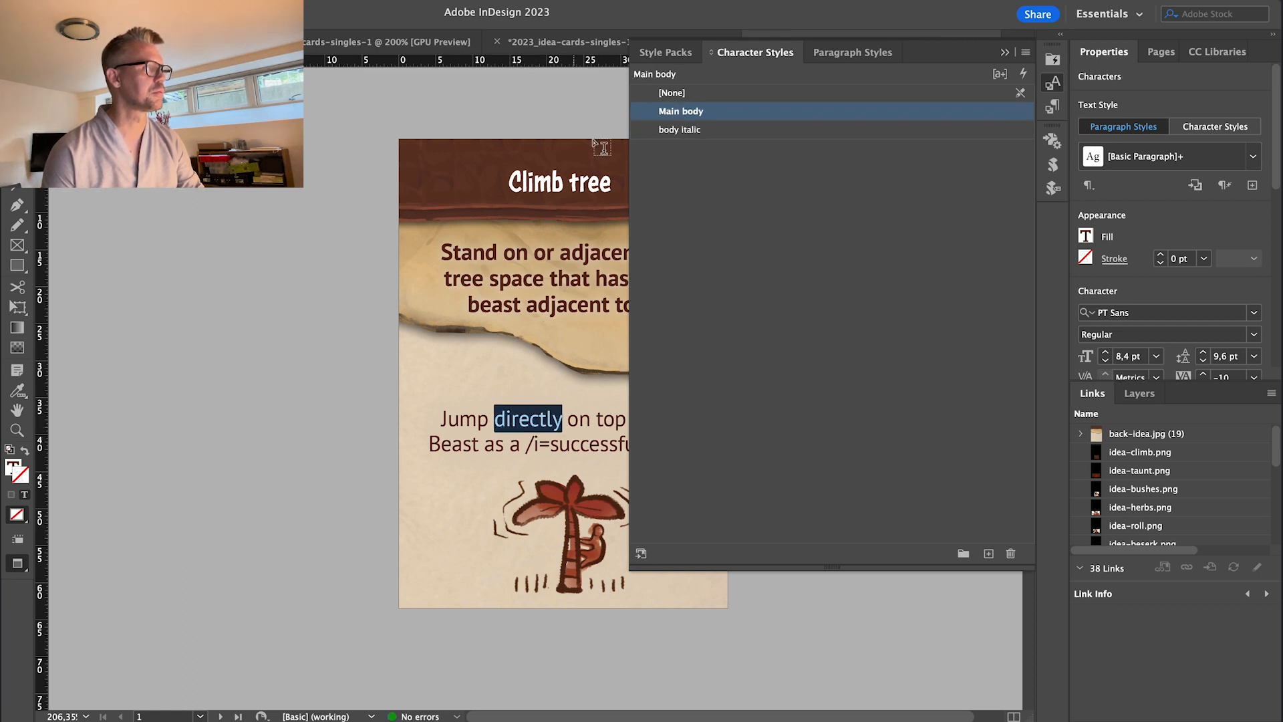
left_click(474, 421)
Select the whole body paragraph and set its character style to [None].
left_click_drag(423, 405, 706, 462)
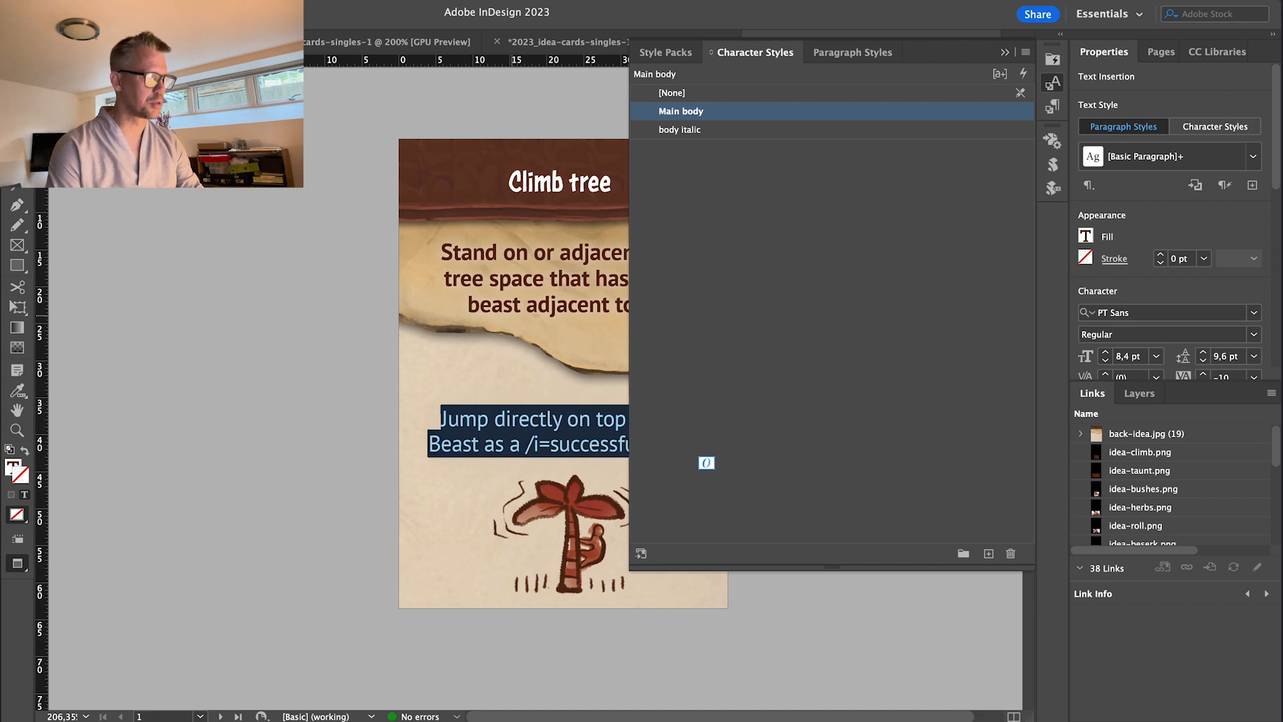
left_click(672, 93)
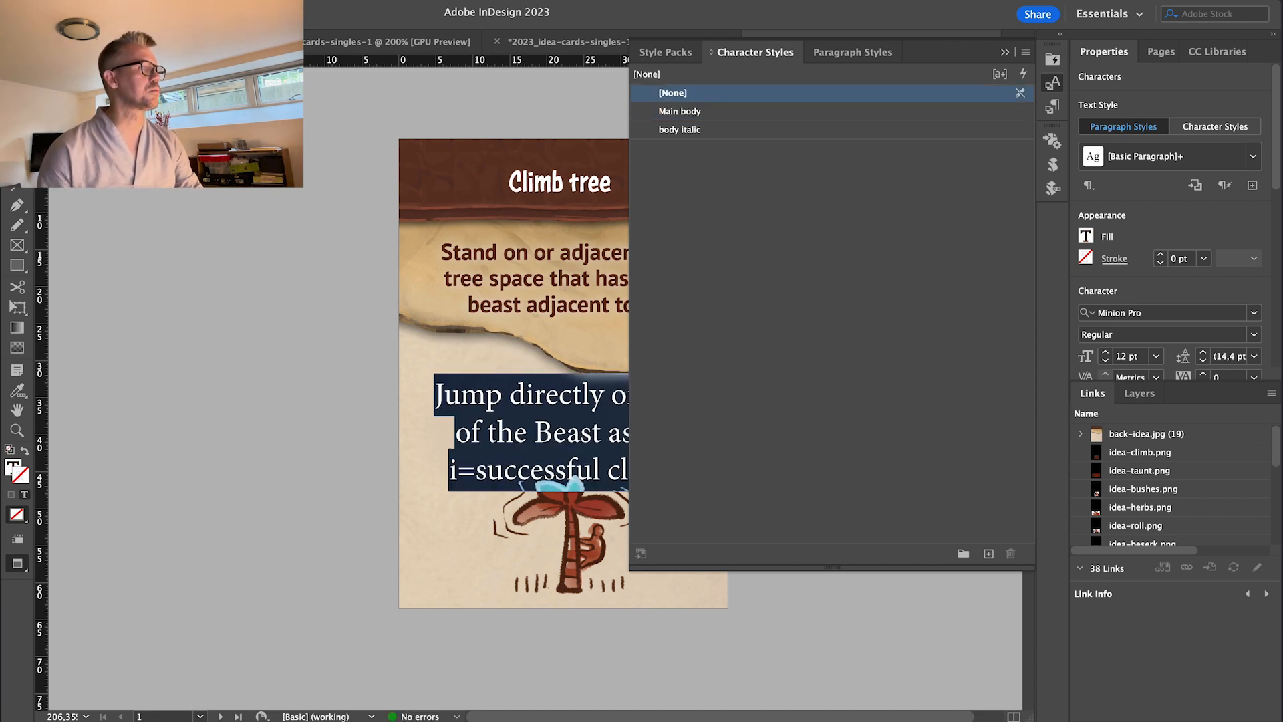
key("super+z")
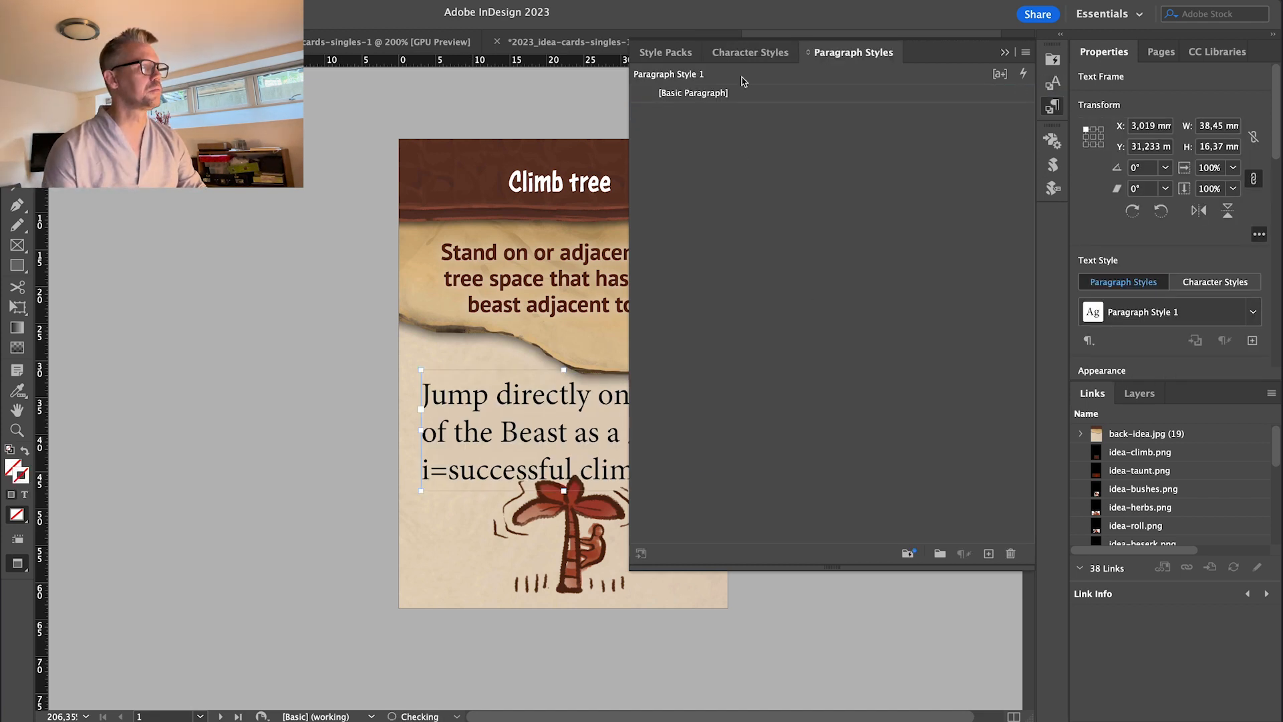
Apply the Main body character style to the frame's text.
left_click(745, 92)
left_click(750, 52)
left_click(681, 111)
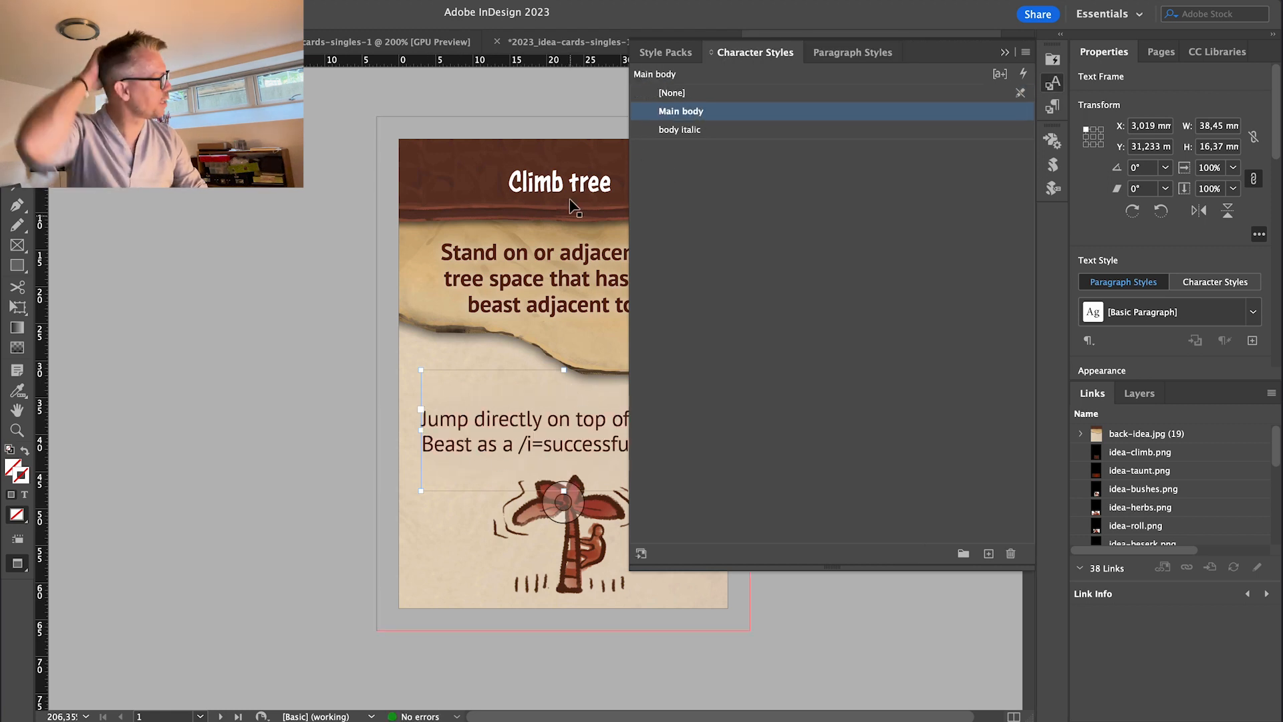
Create a paragraph style named 'Body' with PT Sans Regular 8.4/9.6 pt and −10 tracking.
left_click(852, 52)
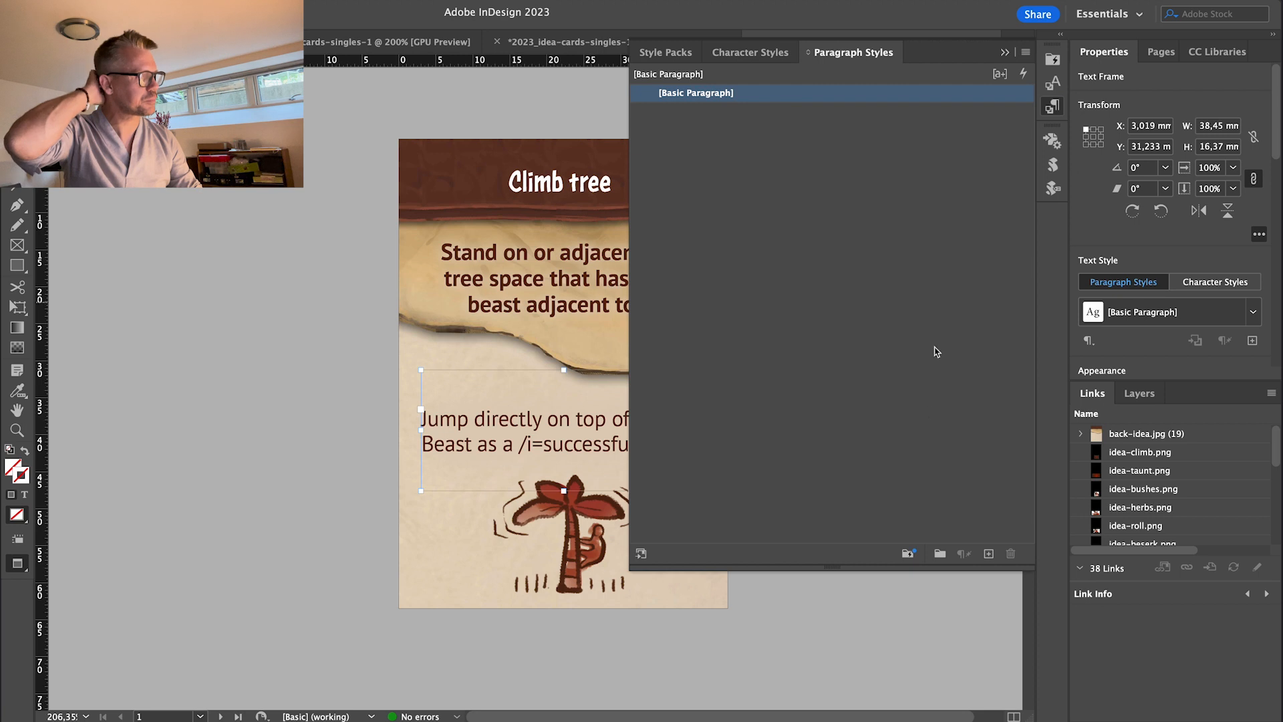
left_click(988, 554)
double_click(698, 111)
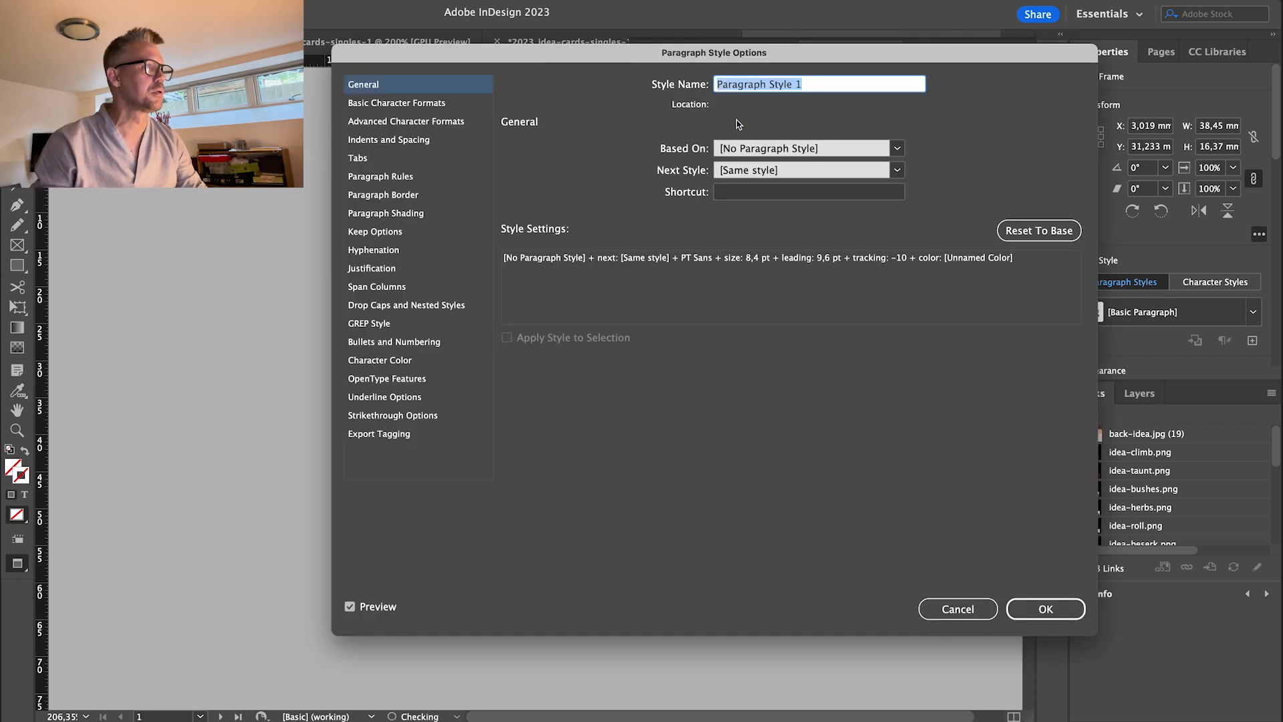
type("Body")
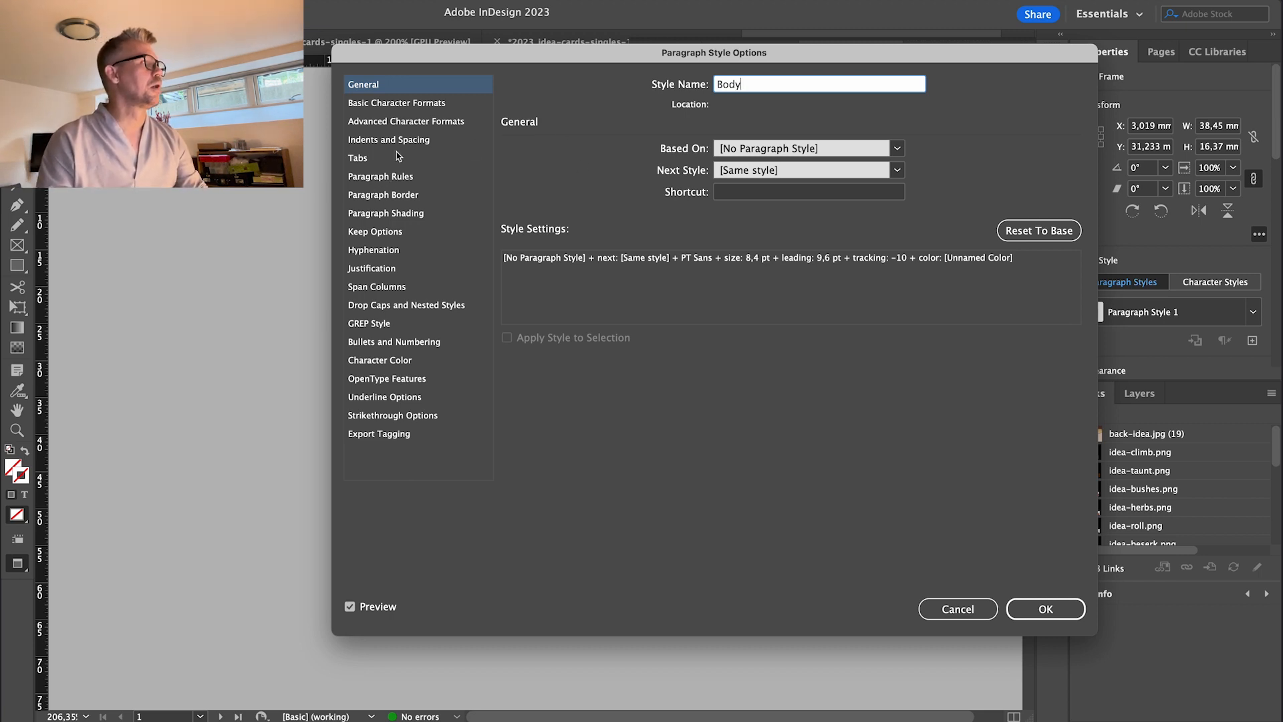
left_click(397, 103)
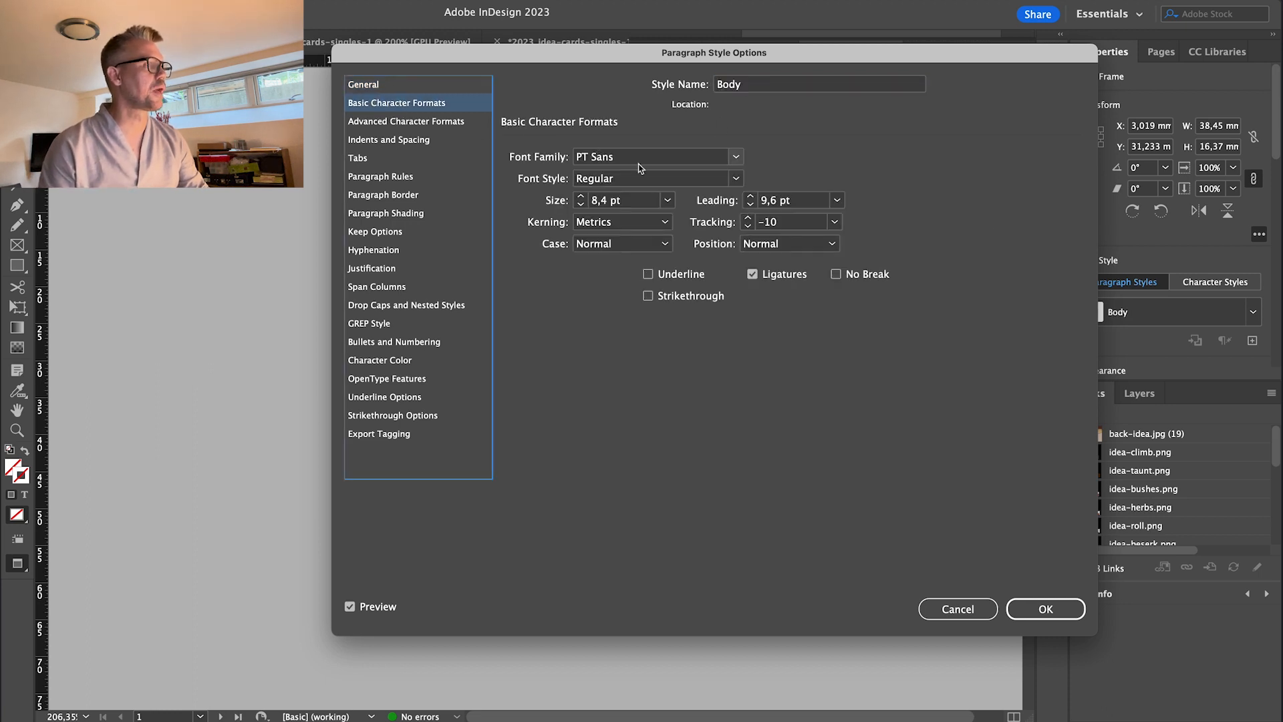
left_click(1046, 608)
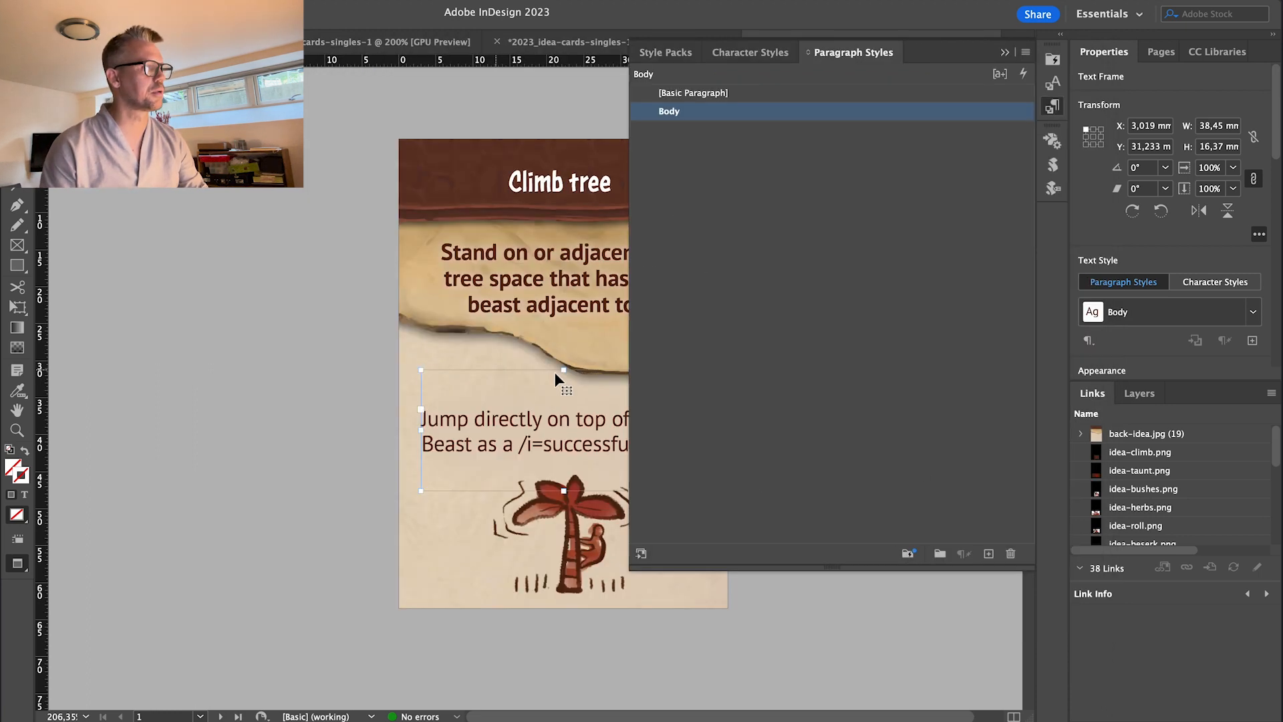
left_click(733, 198)
left_click(505, 238)
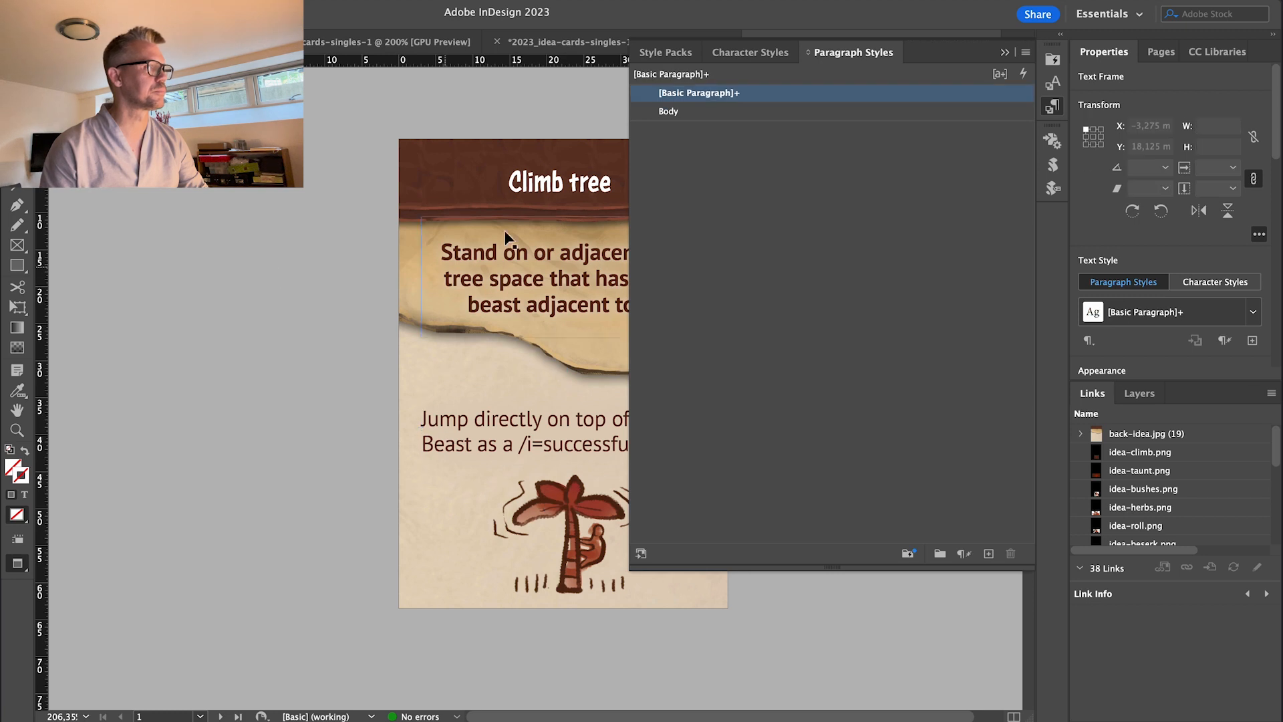
left_click(486, 420)
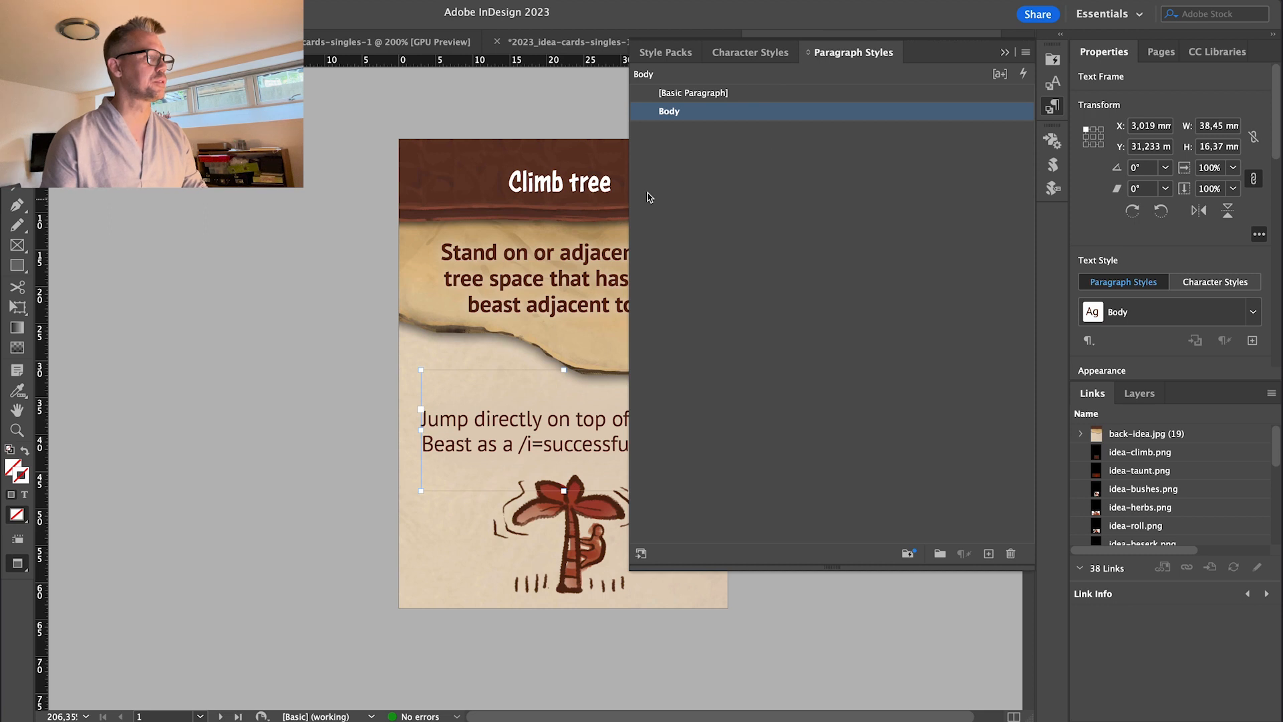
left_click(750, 53)
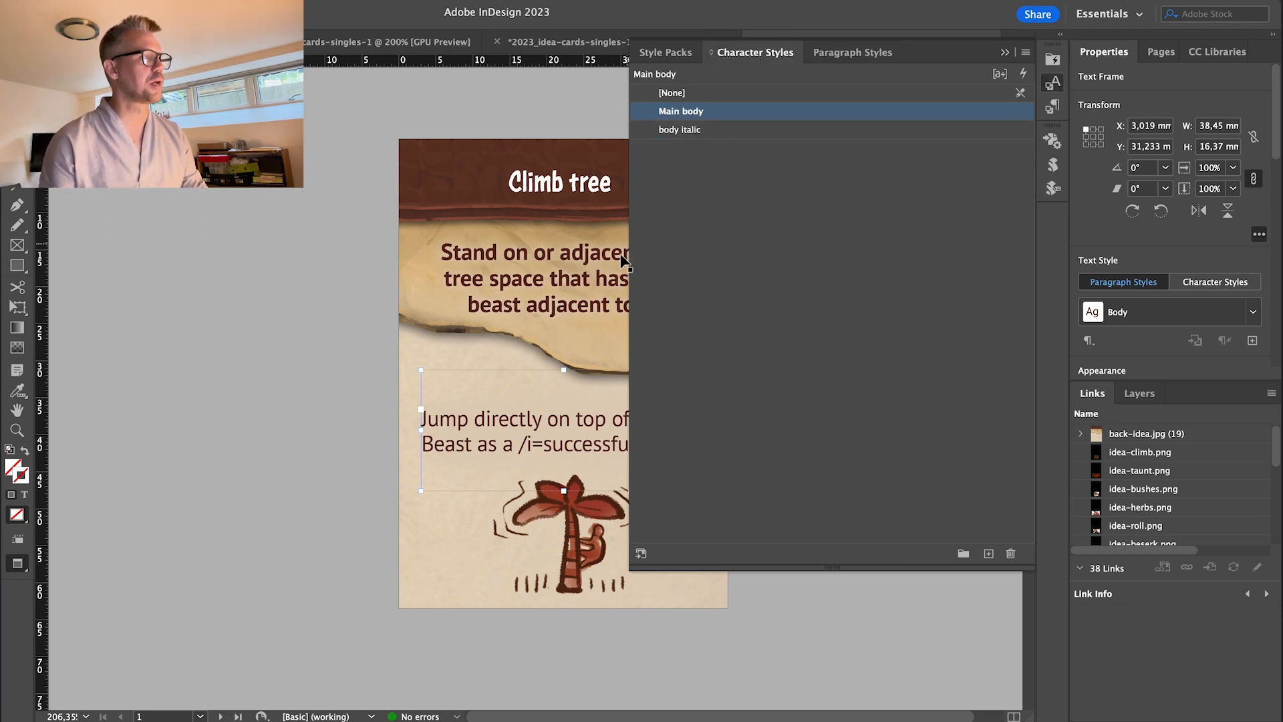
left_click(687, 131)
right_click(685, 131)
left_click(672, 132)
left_click(676, 128)
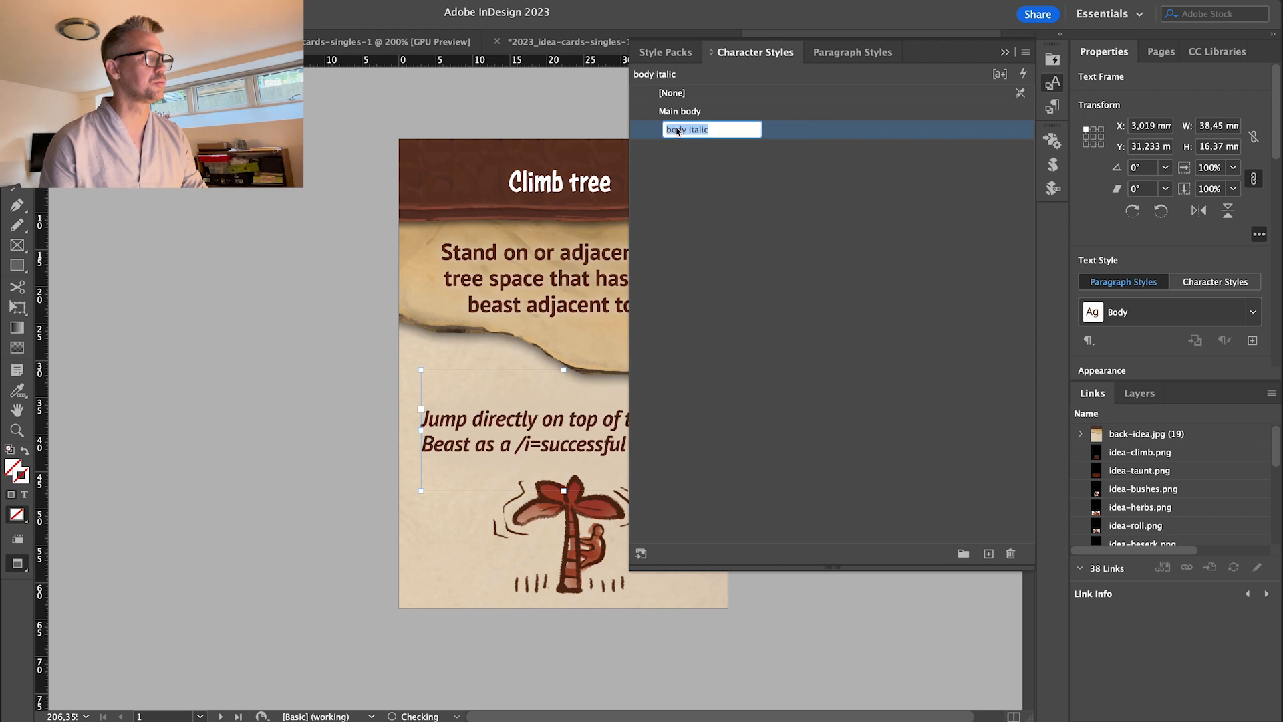
key("Escape")
left_click(688, 113)
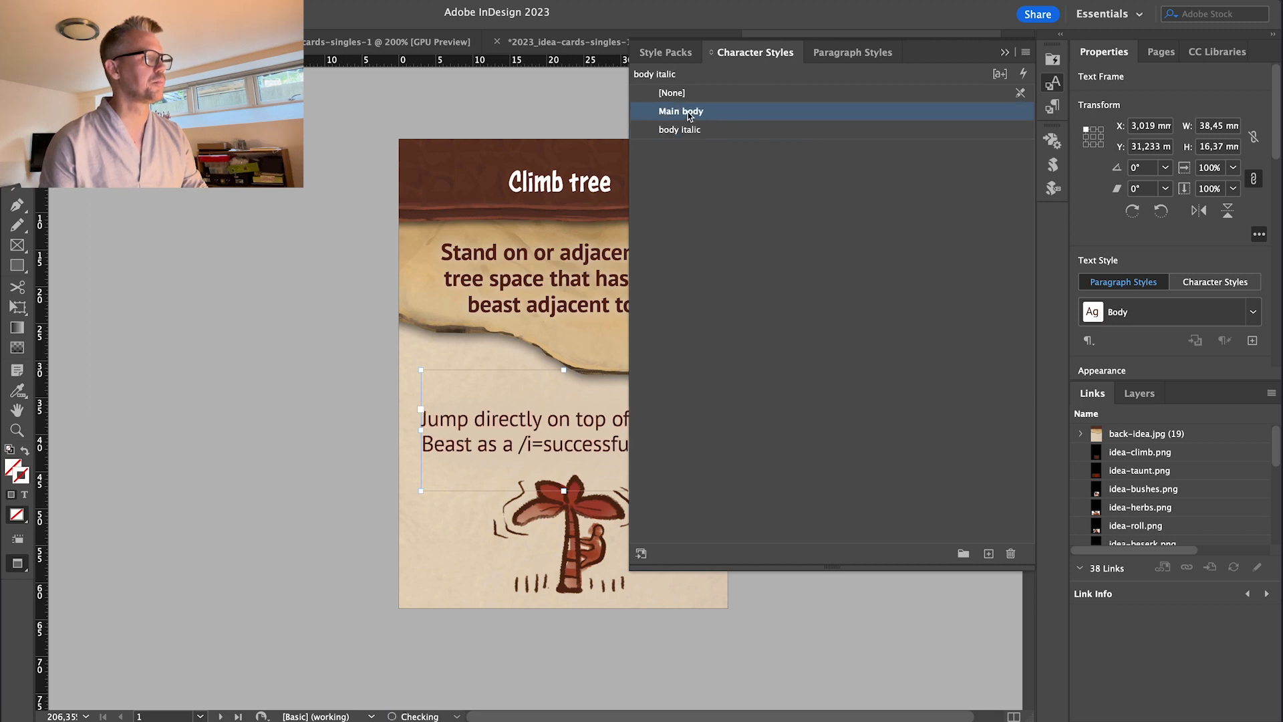
left_click(853, 52)
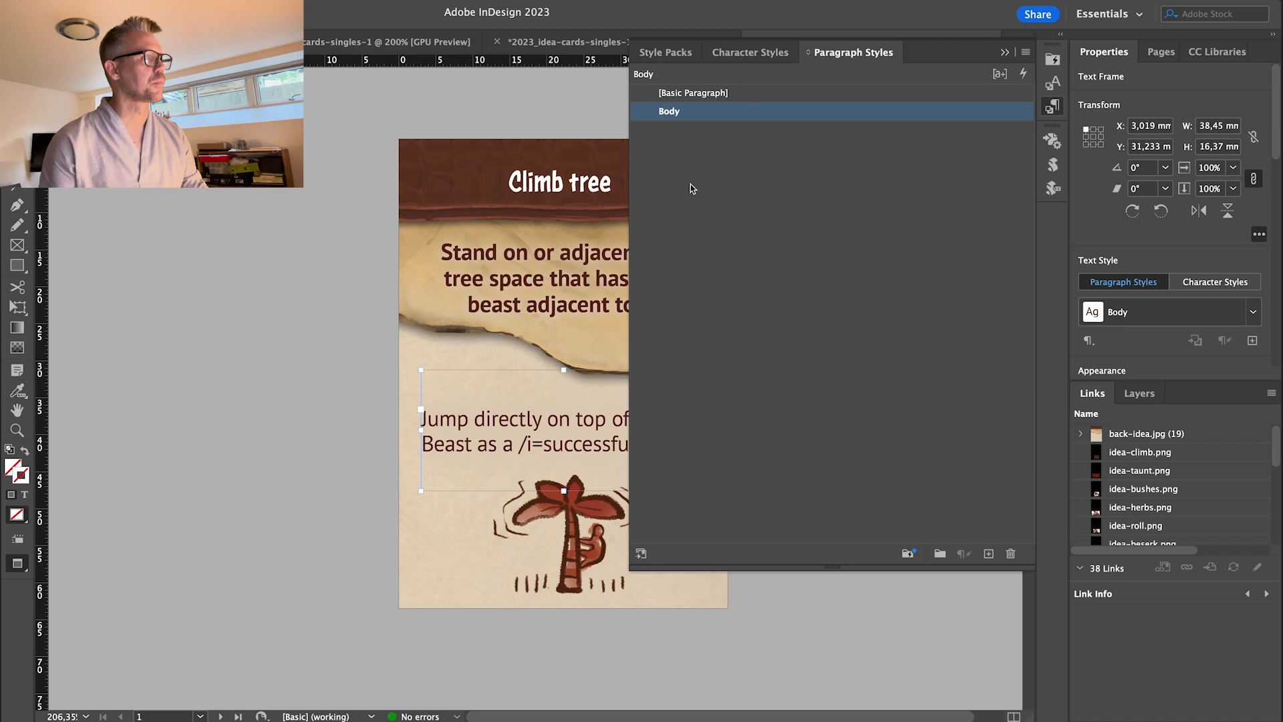
left_click(673, 114)
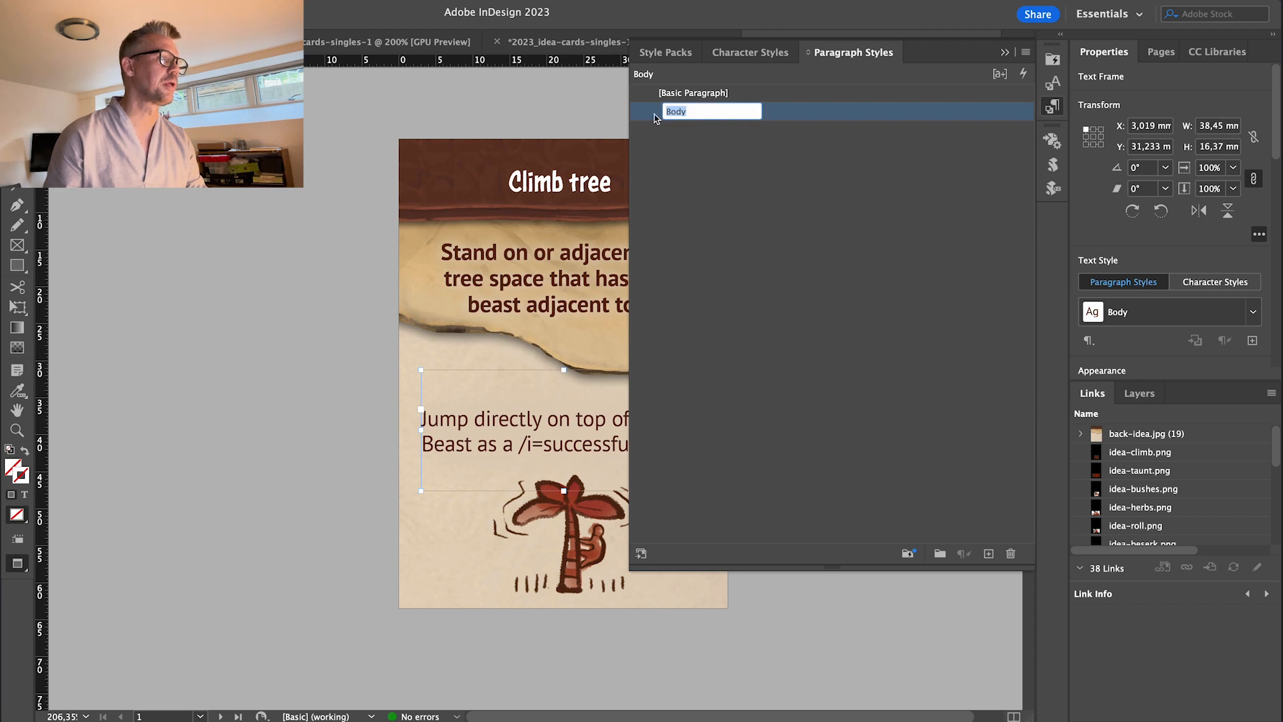
Add a new GREP Style rule to Body with the pattern (/i=)\w+.
double_click(655, 114)
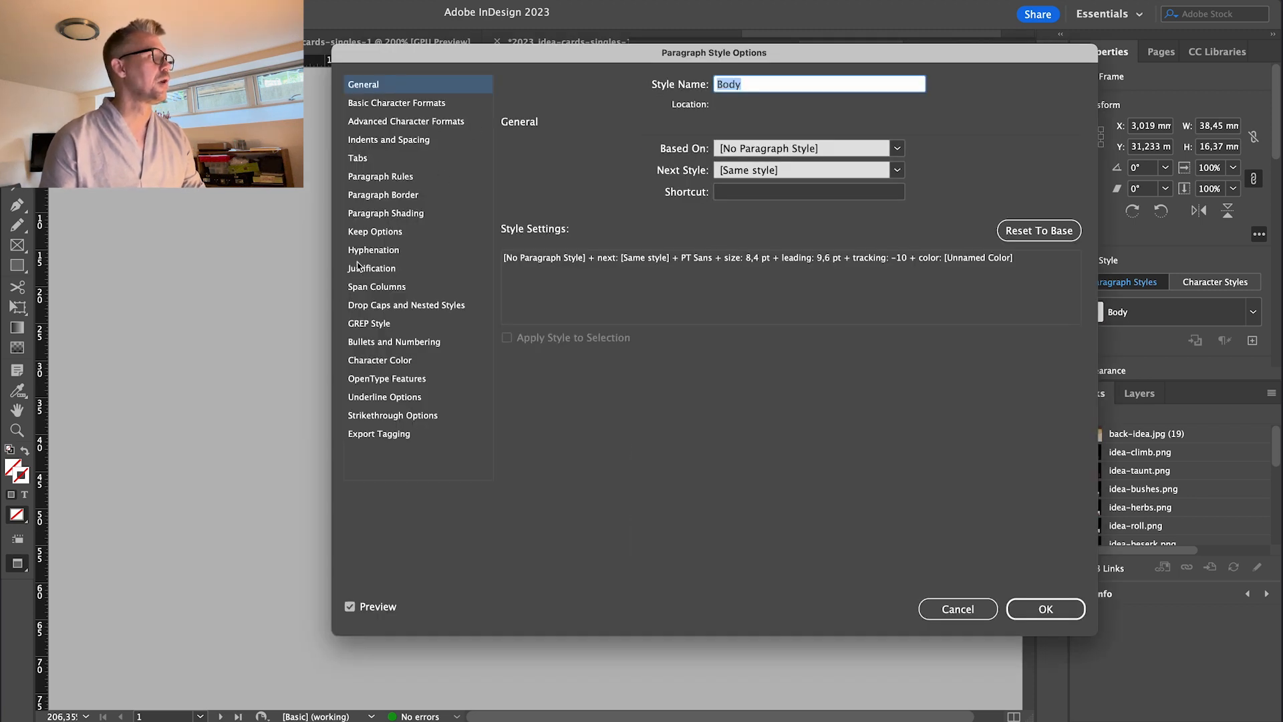
left_click(368, 325)
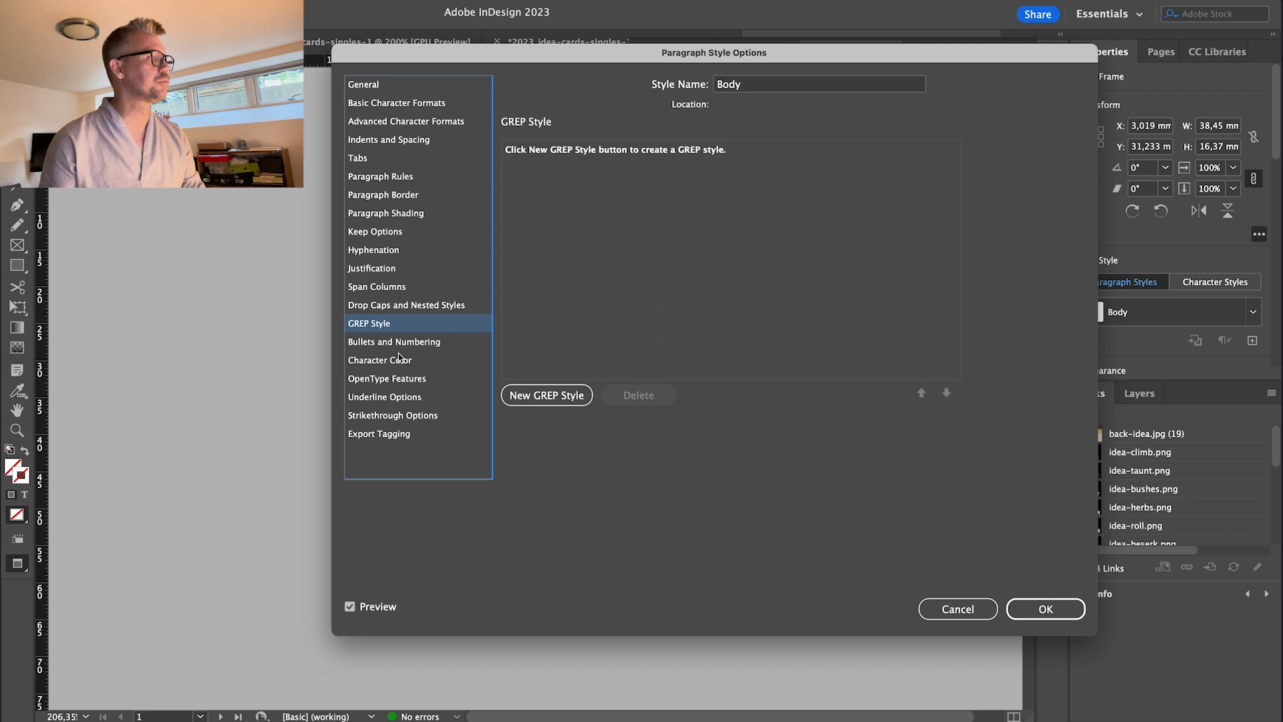
left_click(528, 388)
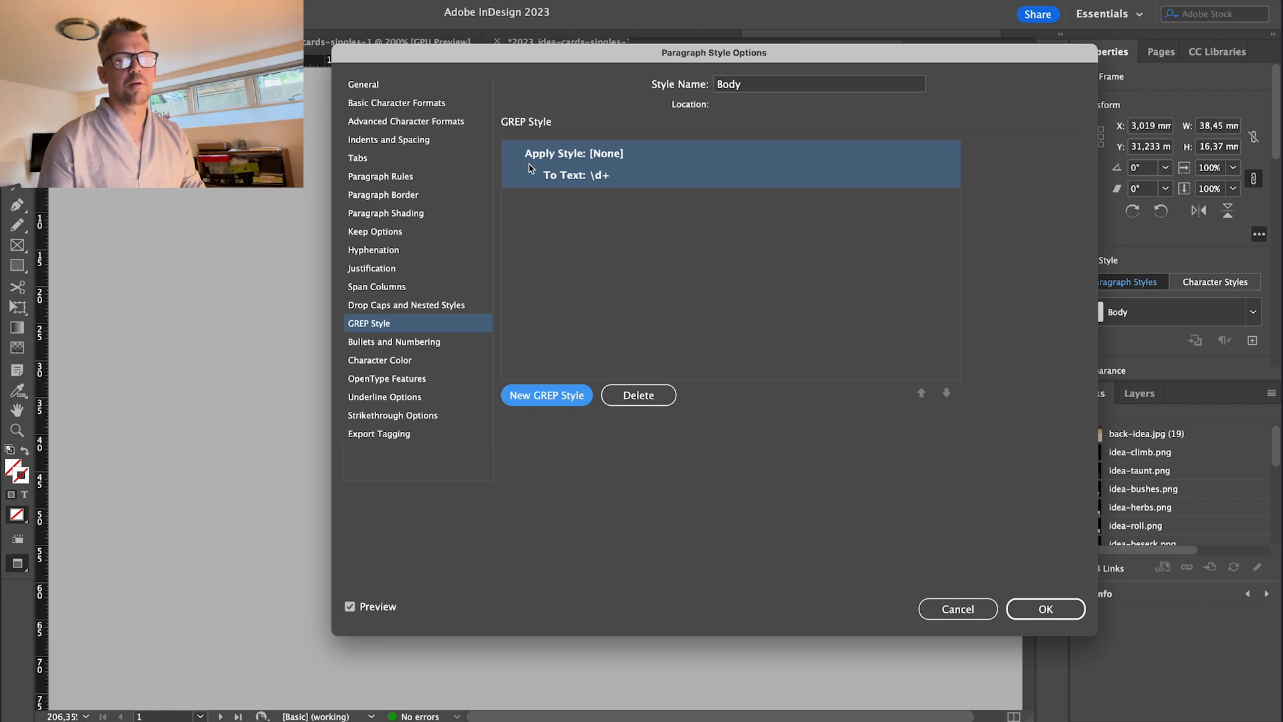
left_click(605, 176)
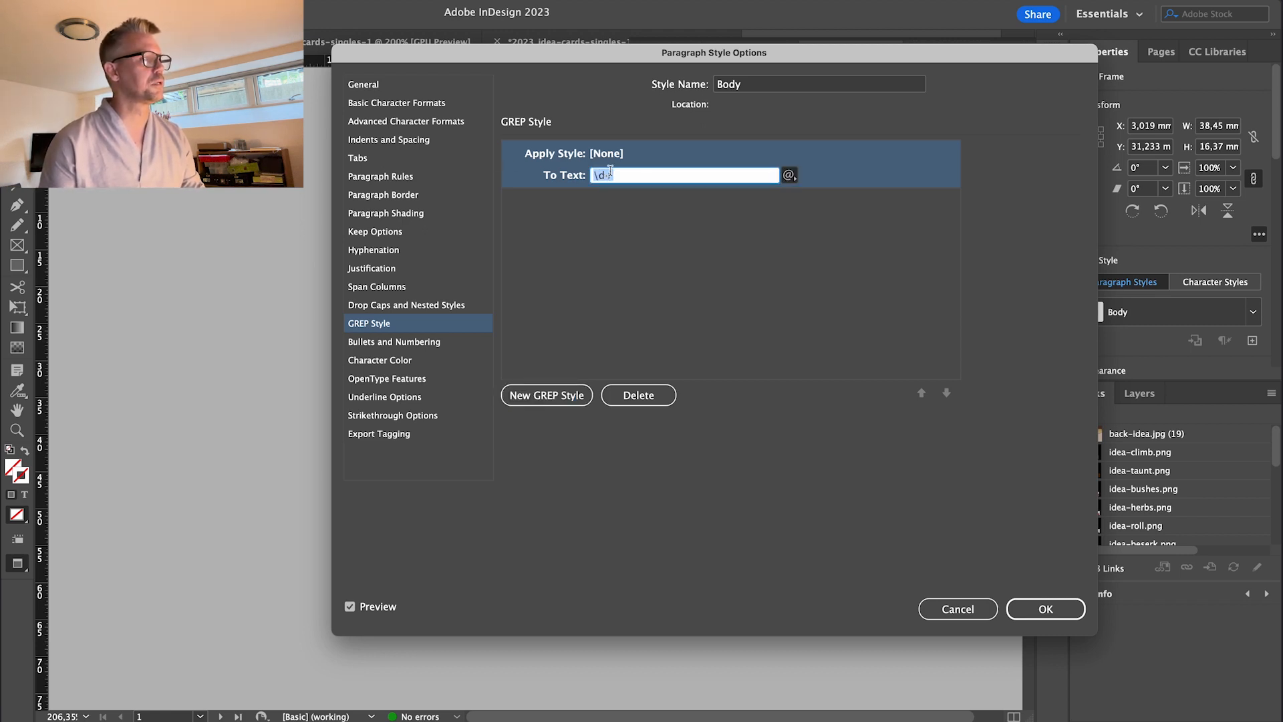
left_click(790, 175)
left_click(788, 175)
left_click(787, 175)
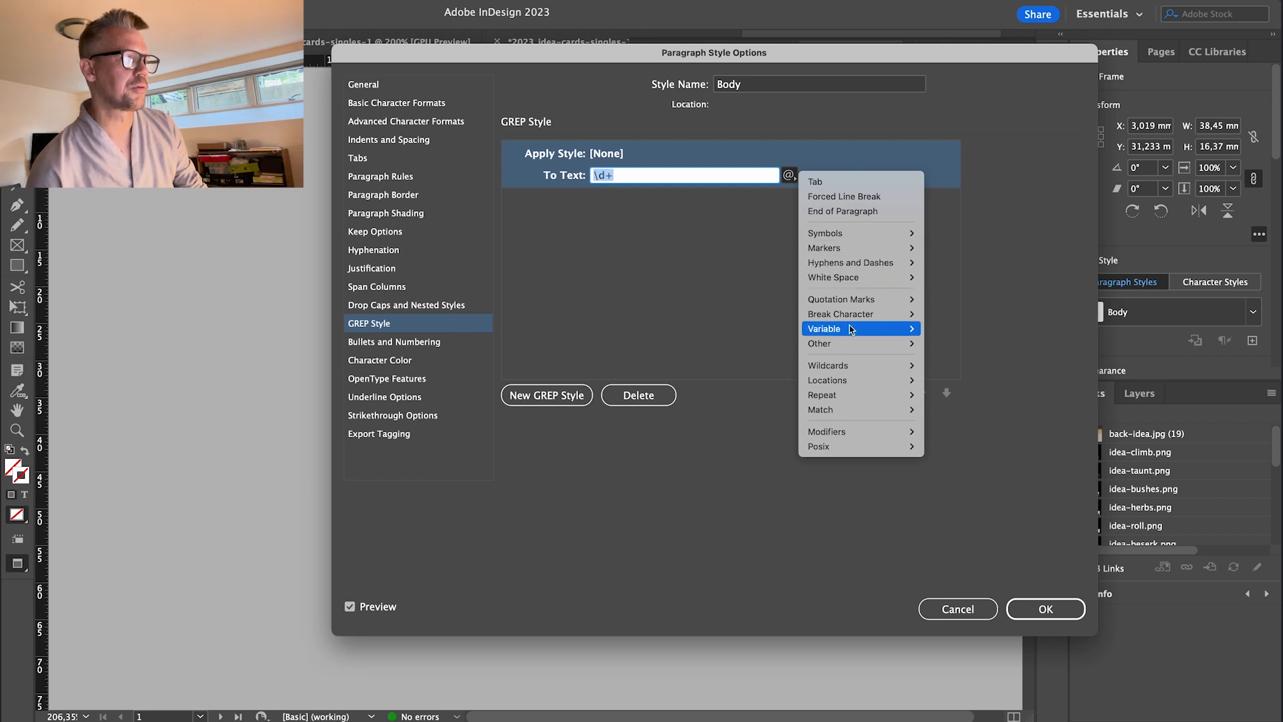
mouse_move(849, 314)
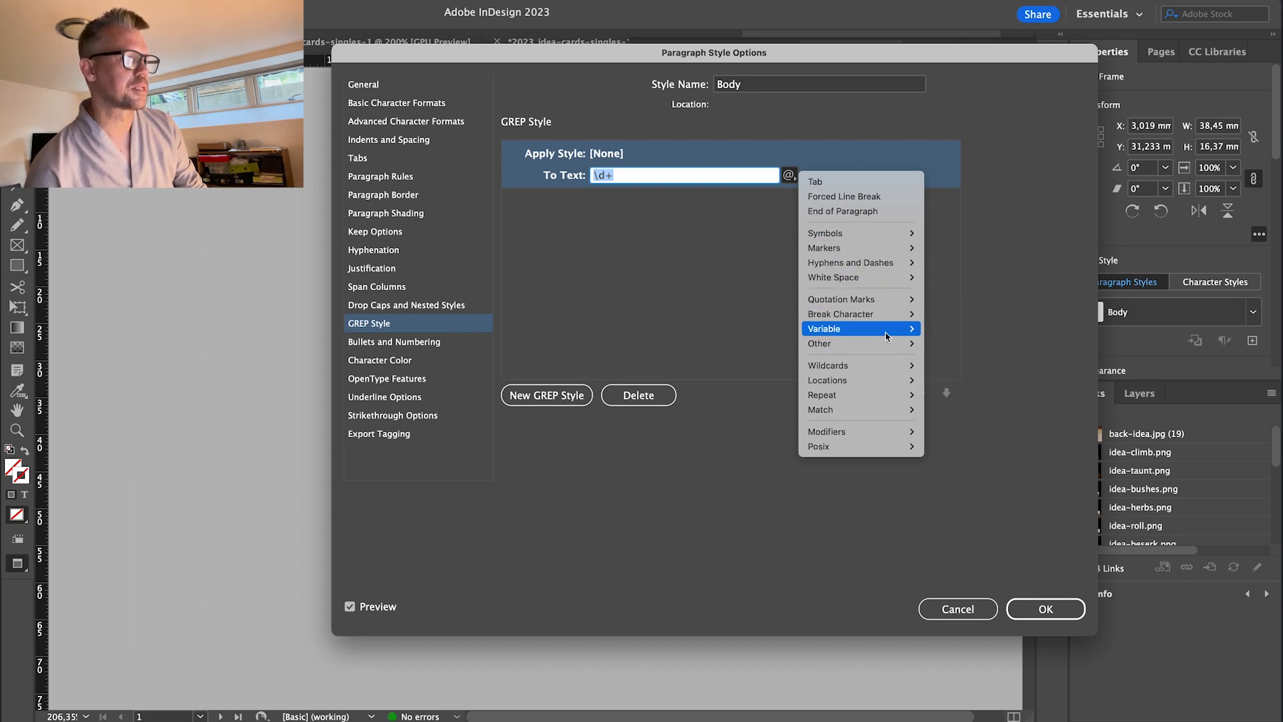
mouse_move(882, 275)
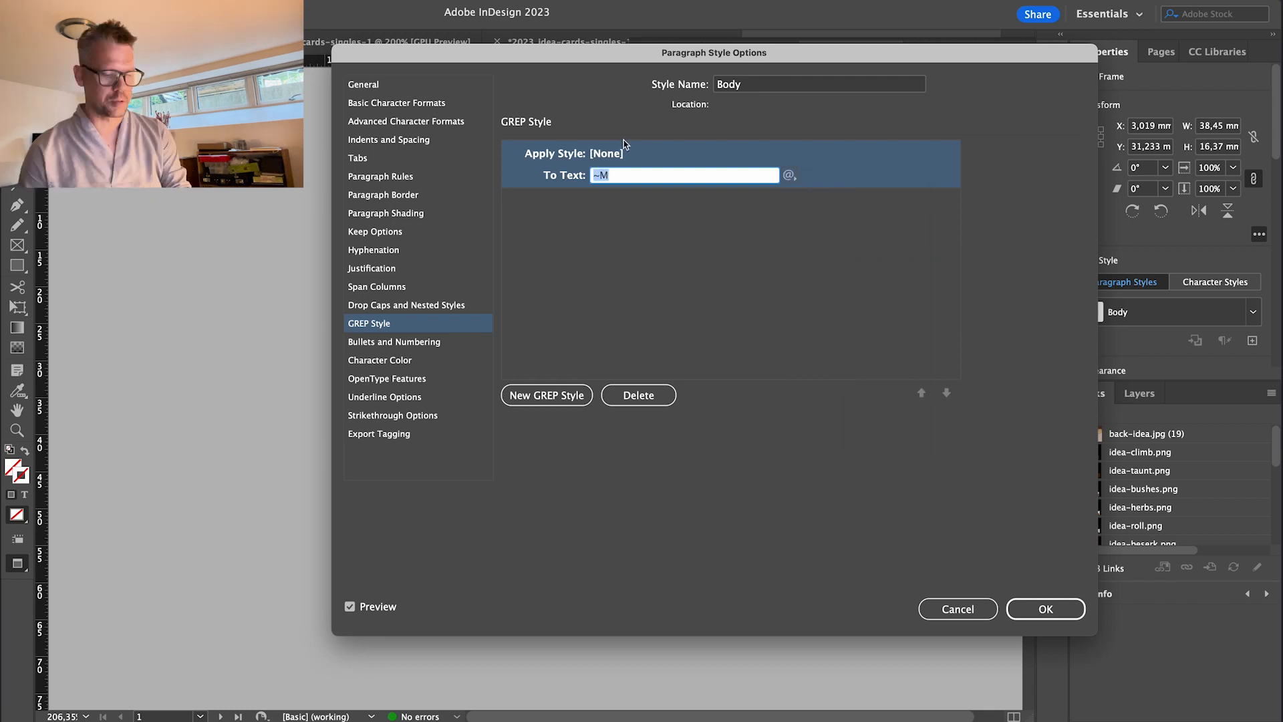
type("/i=")
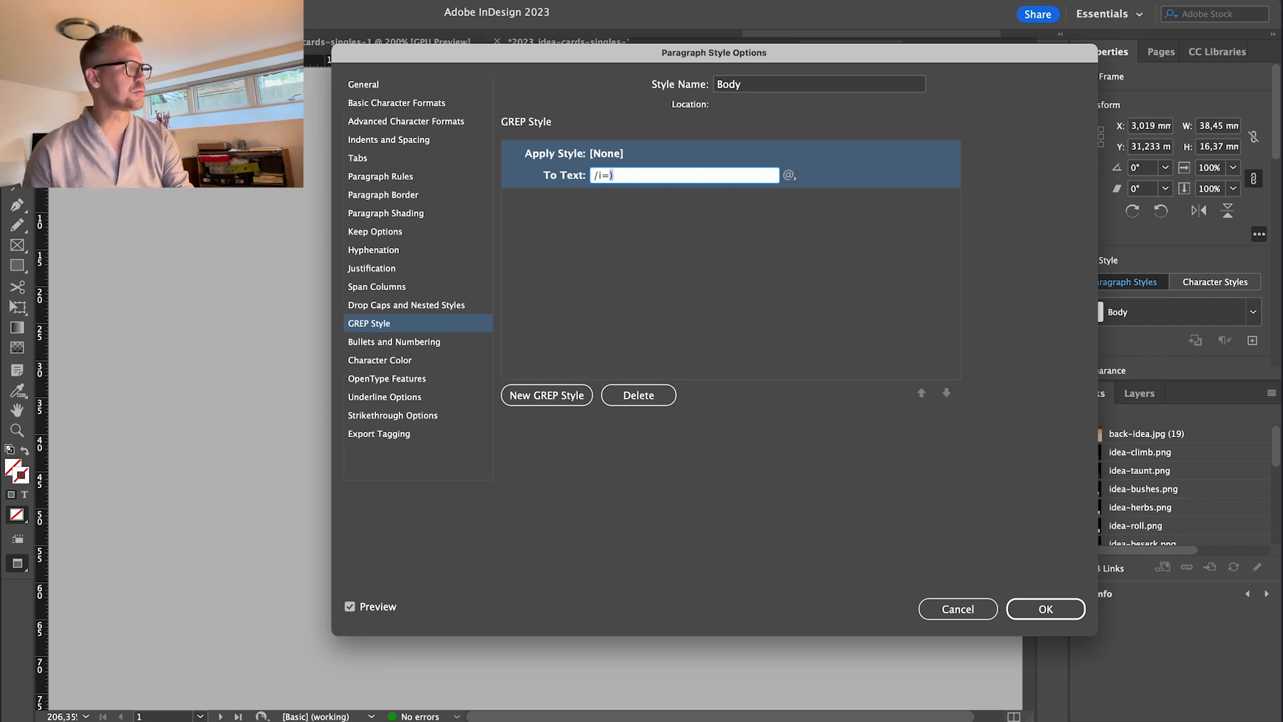
type("(")
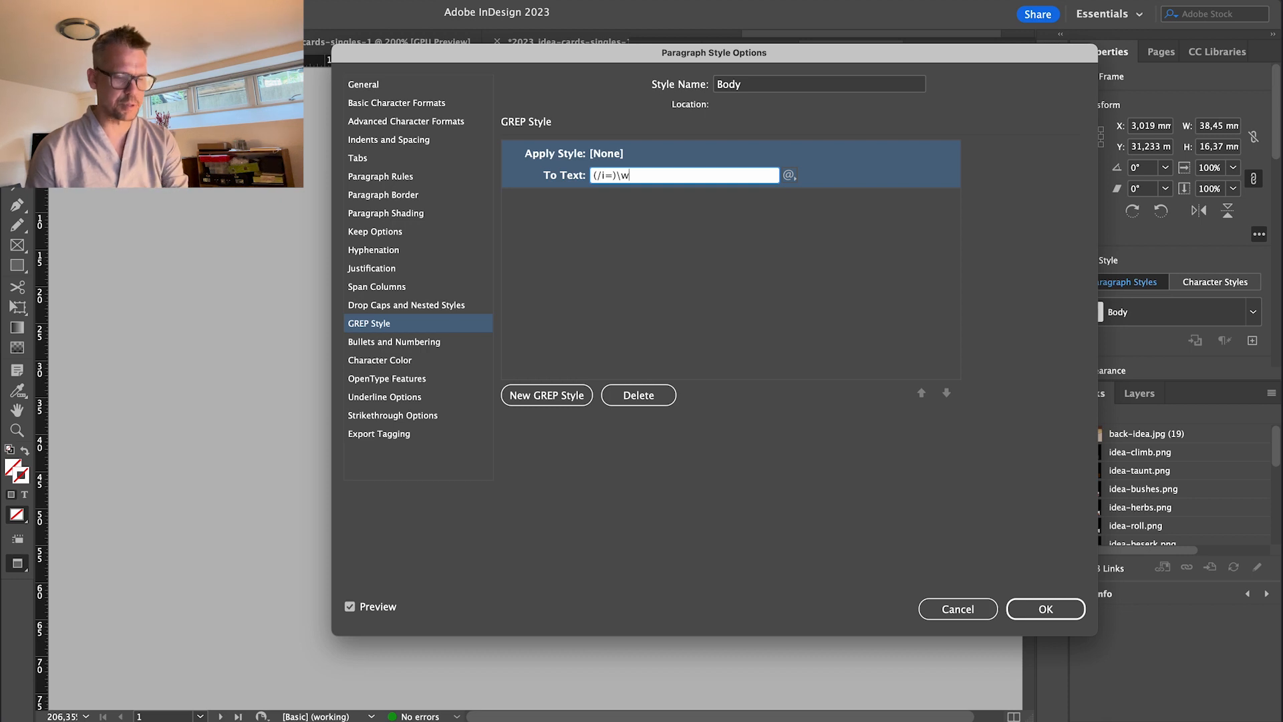
left_click(695, 267)
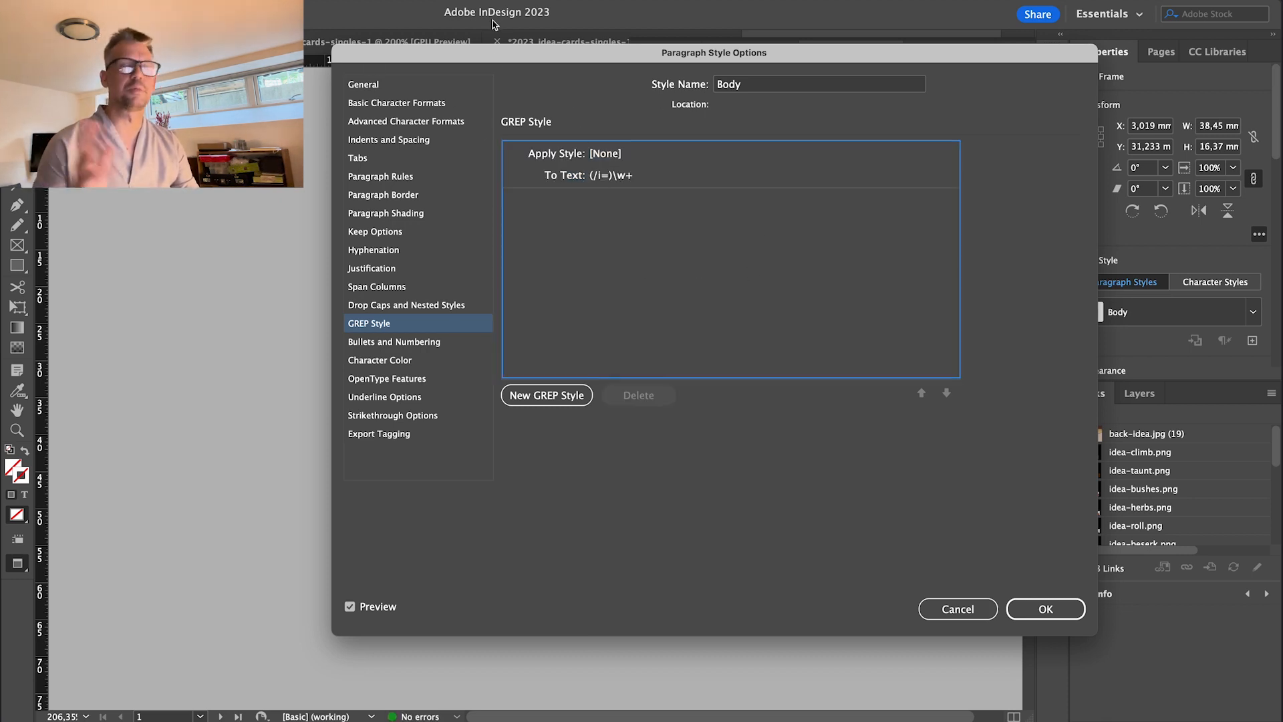
Set the GREP rule to apply the body italic character style.
left_click(623, 173)
left_click(771, 153)
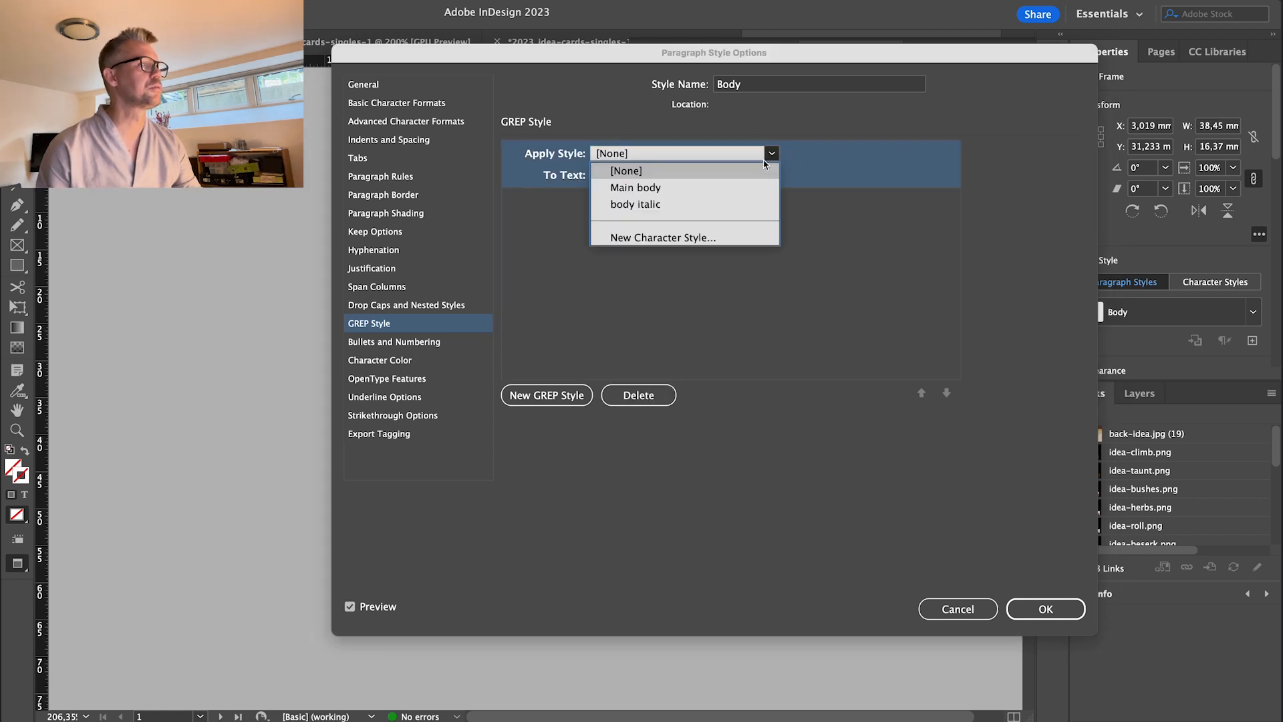
left_click(646, 205)
left_click(736, 295)
Confirm the Body style changes, collapse Paragraph Styles, and duplicate the jump text frame above.
left_click(1033, 610)
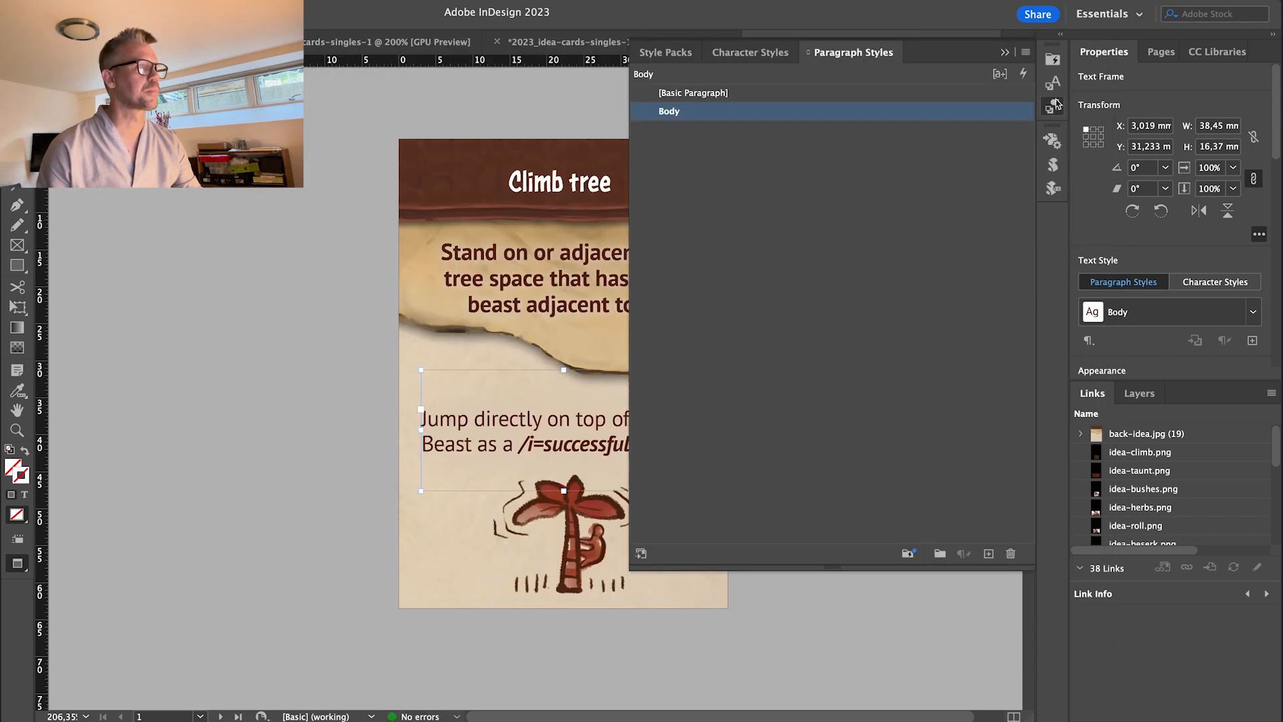
left_click(1058, 106)
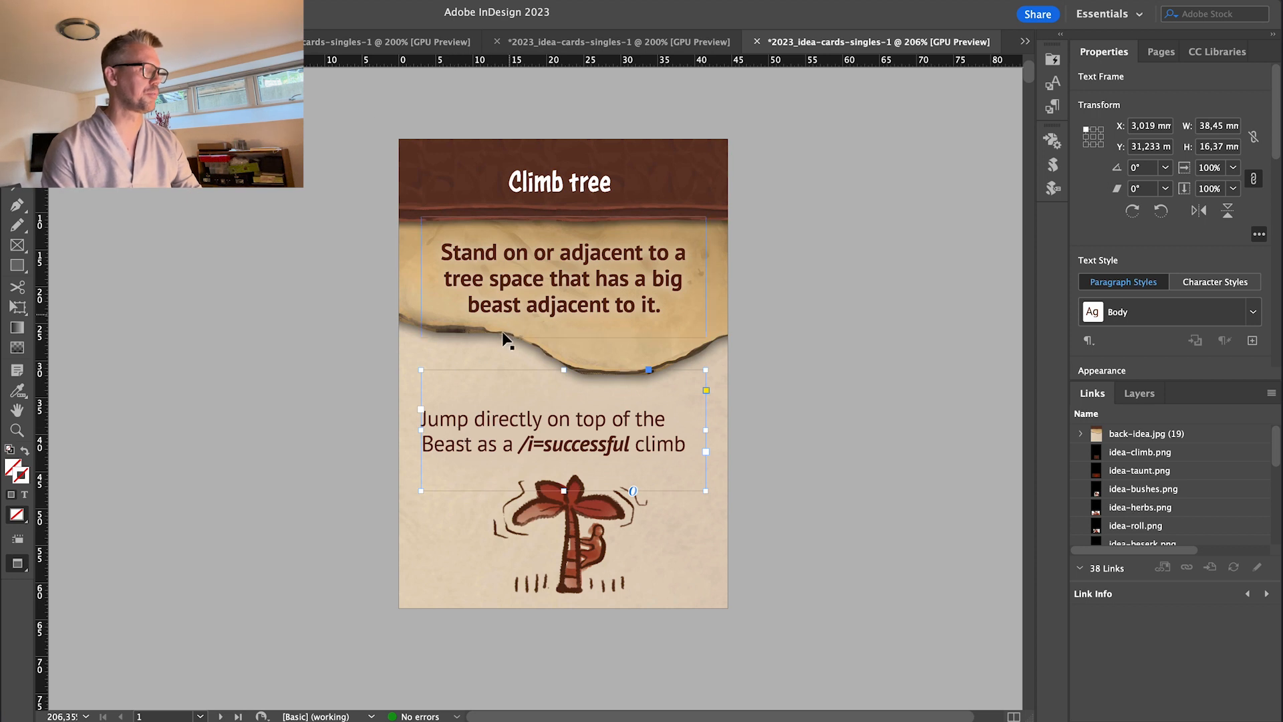
left_click_drag(463, 418, 472, 361)
Edit the copied text frame so it reads only 'Jump' and select that word.
double_click(487, 363)
key("shift+super+Down")
key("BackSpace")
key("BackSpace")
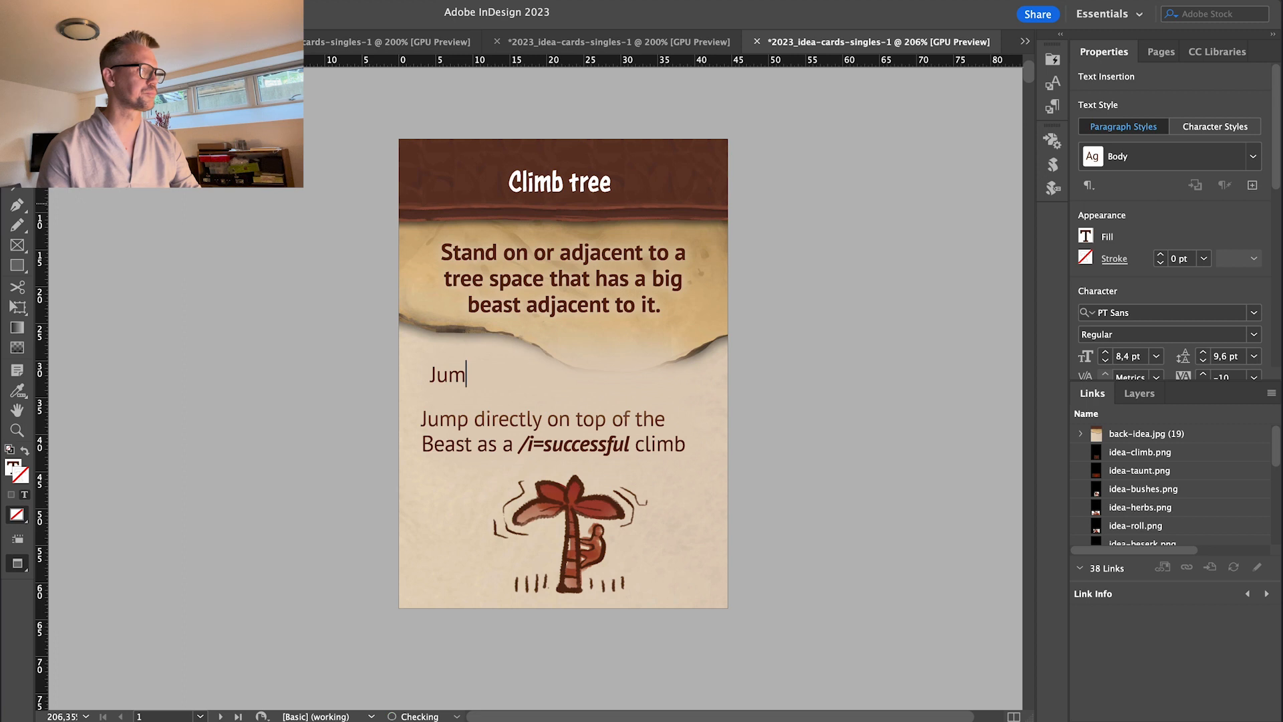
type("p")
key("Escape")
double_click(486, 376)
left_click_drag(487, 375, 407, 329)
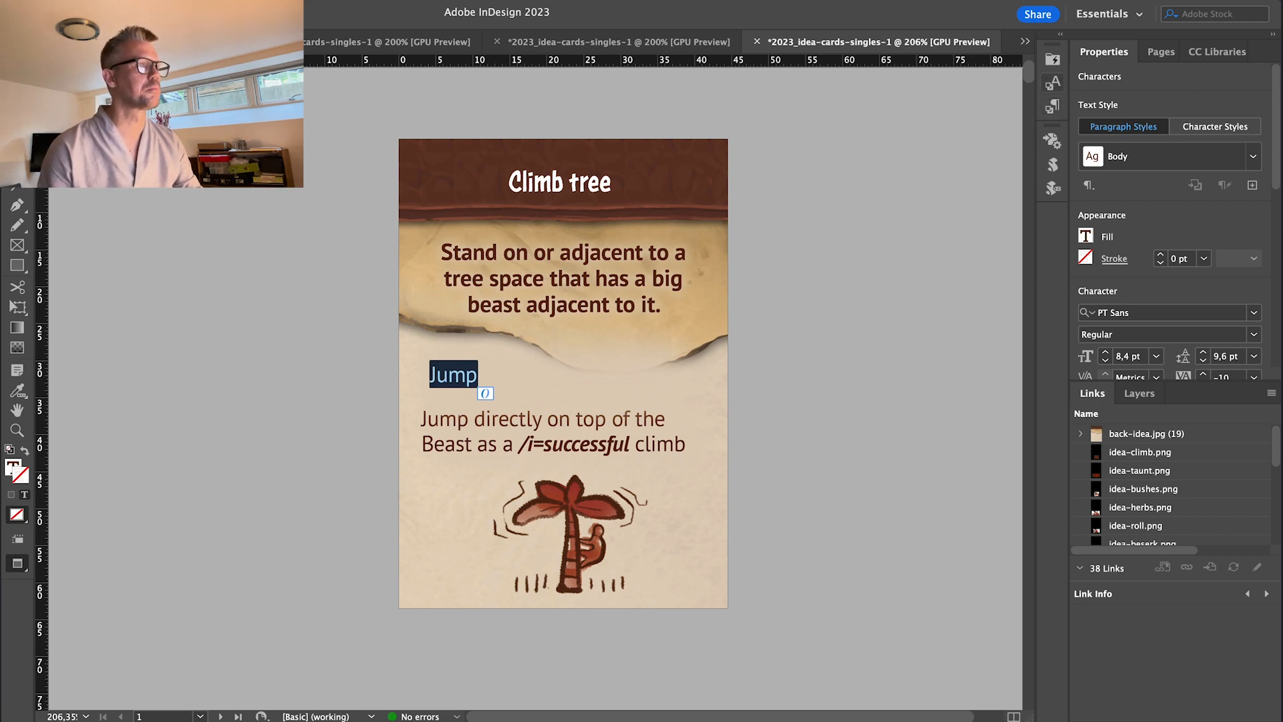
Apply the Main body character style to 'Jump' and duplicate Main body.
left_click(1052, 82)
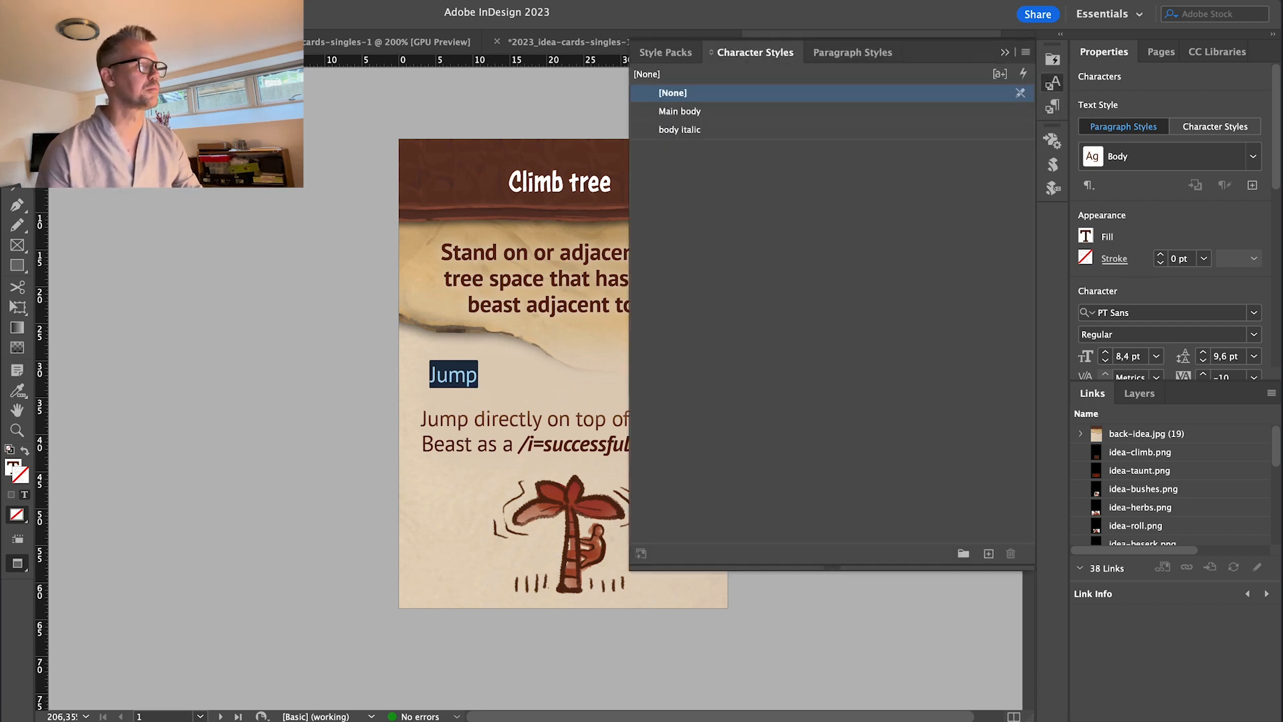
left_click(680, 112)
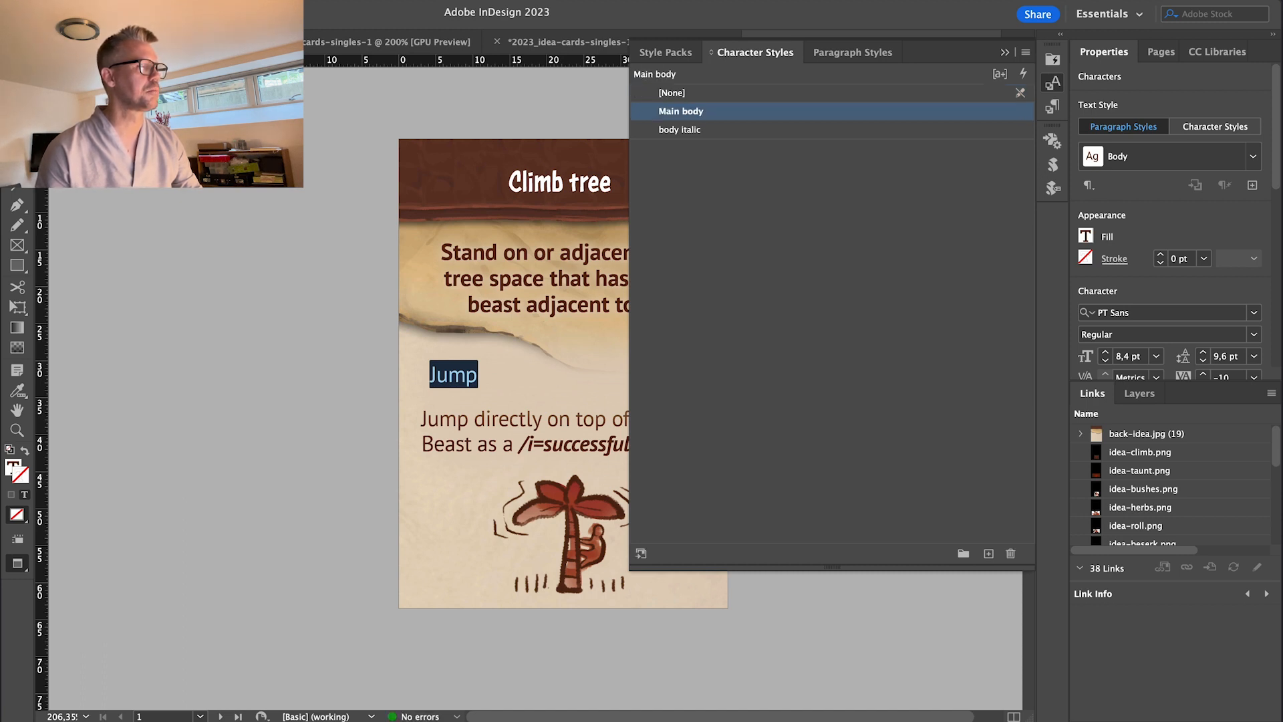
right_click(688, 112)
left_click(711, 138)
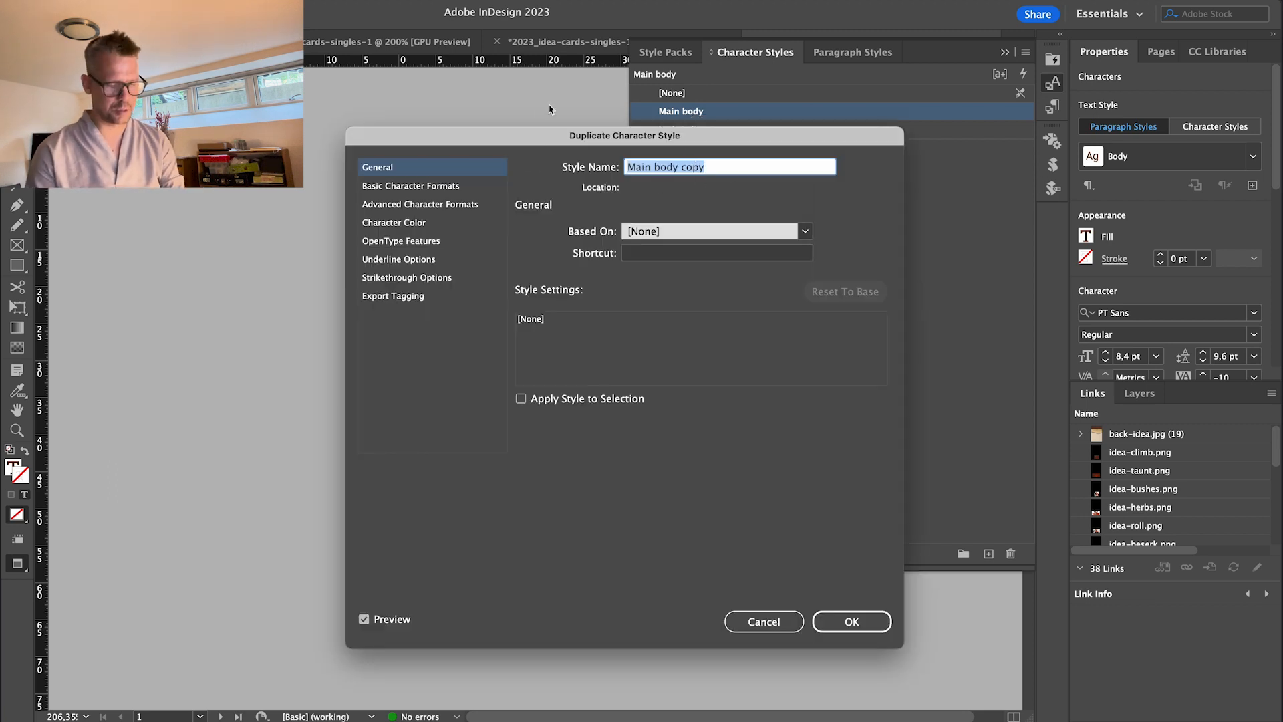
Name the duplicated style 'Dissapear' and review its formatting categories.
type("Dissapear")
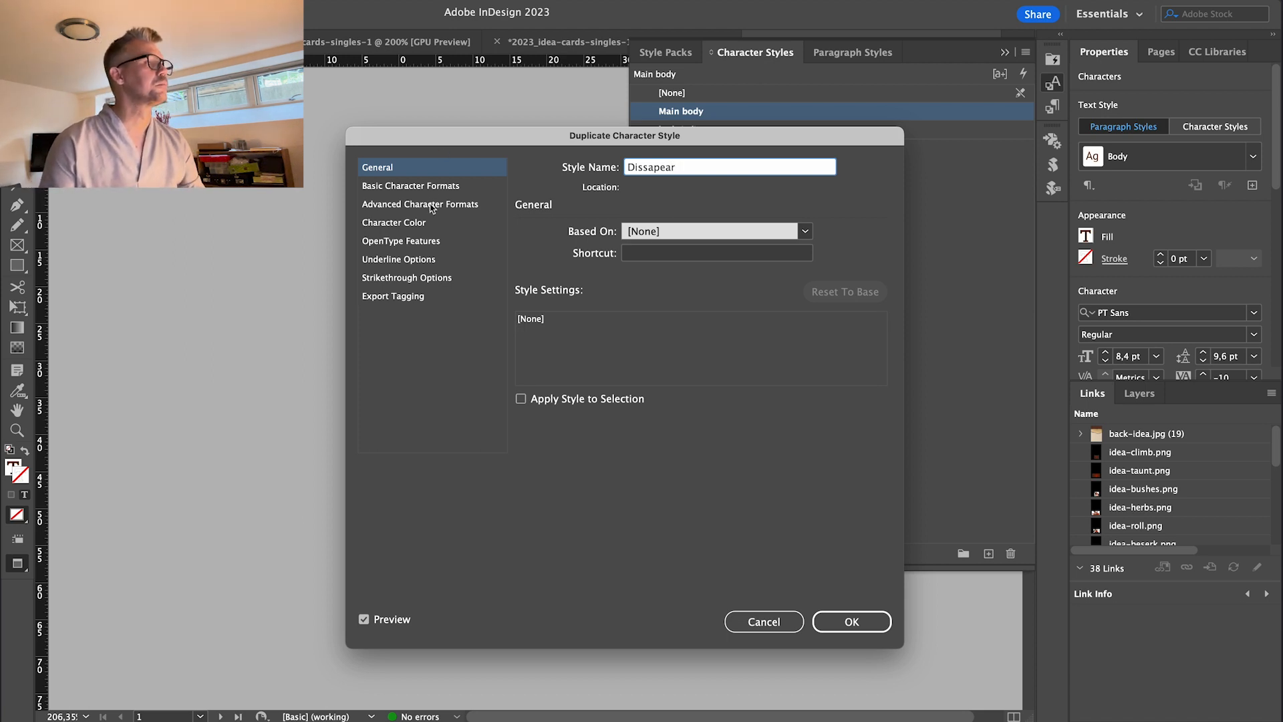
left_click(393, 187)
left_click(387, 202)
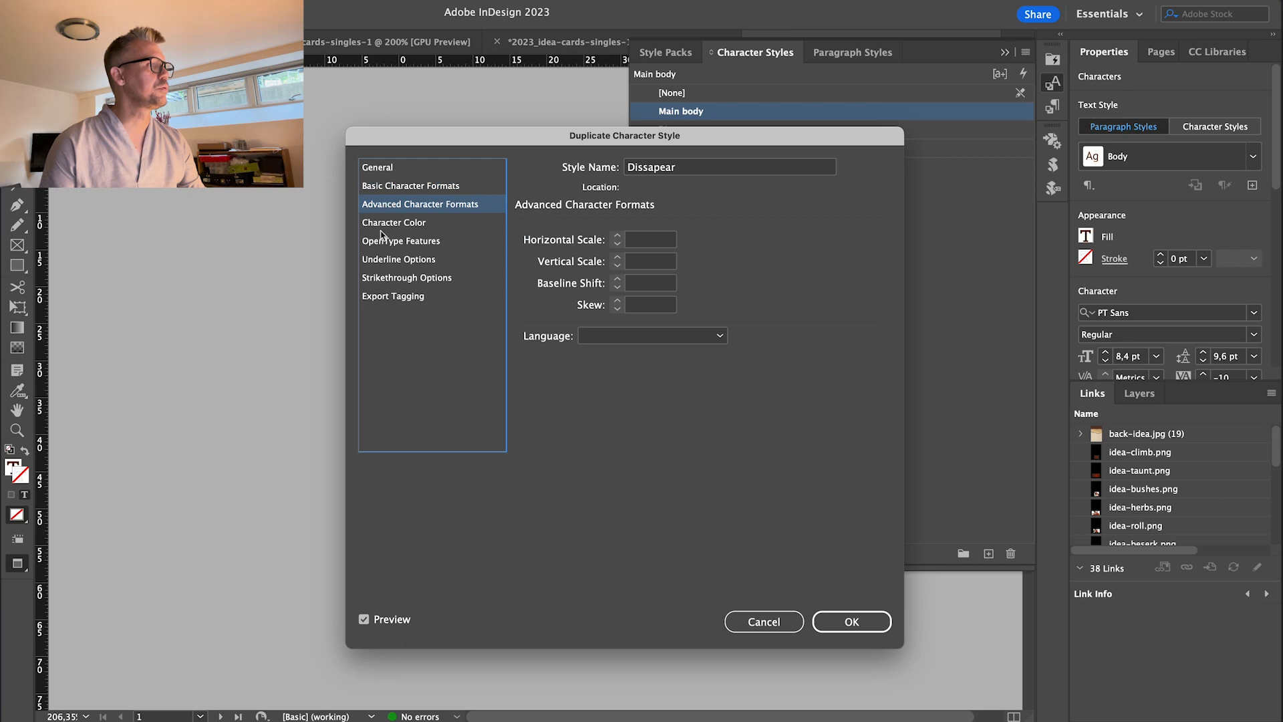
left_click(395, 220)
left_click(401, 207)
left_click(403, 294)
left_click(405, 276)
left_click(405, 262)
left_click(399, 243)
left_click(397, 224)
left_click(398, 204)
left_click(399, 190)
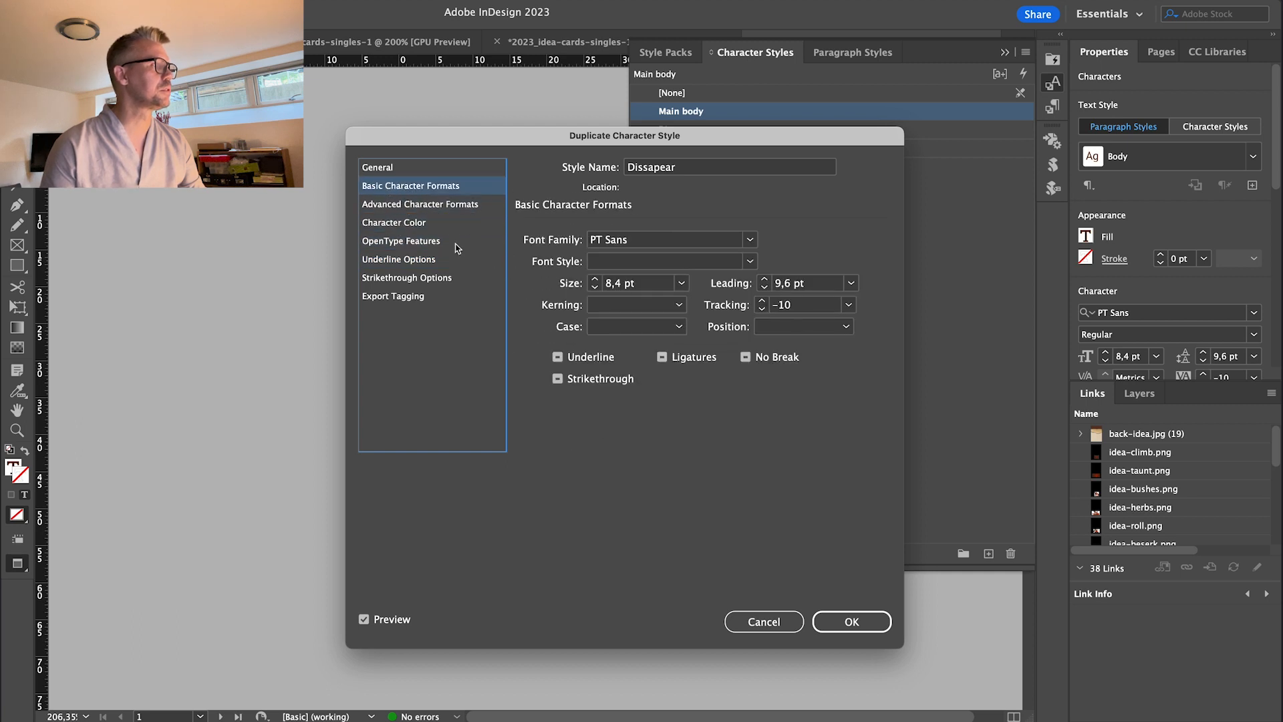
left_click(402, 206)
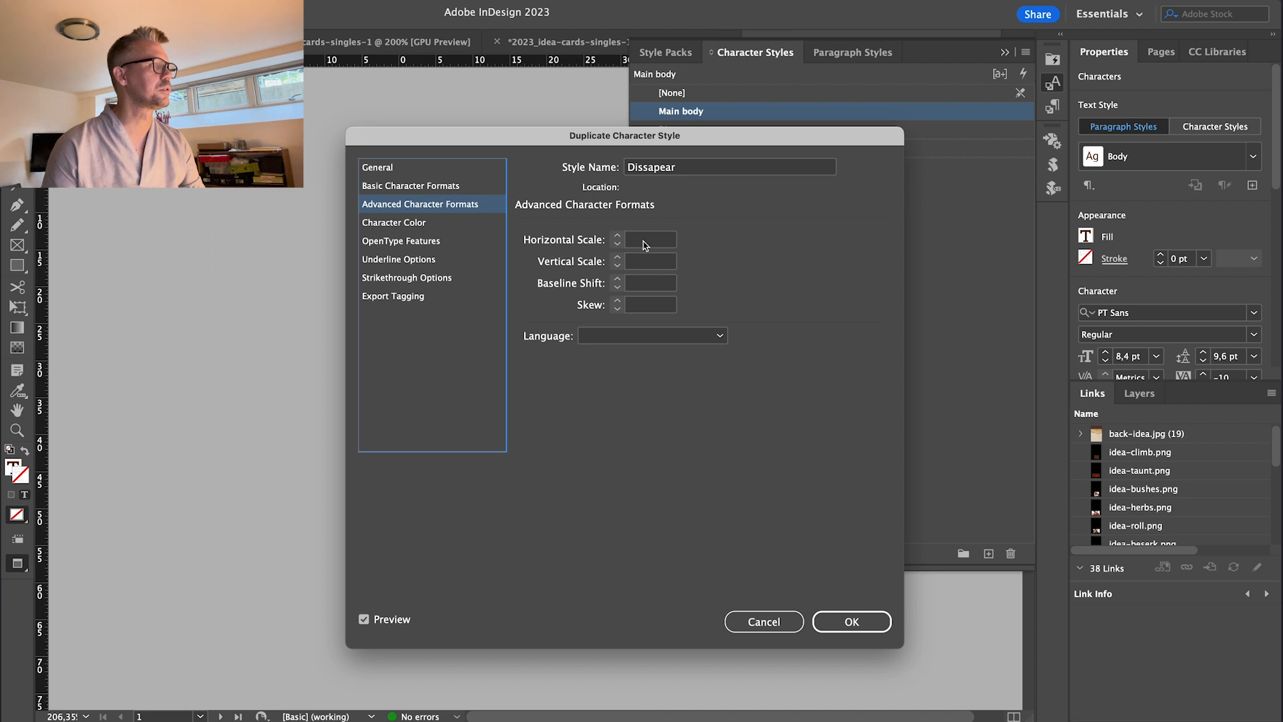
Set Dissapear's horizontal scale to 1% and character colour to [None], then confirm.
left_click(645, 241)
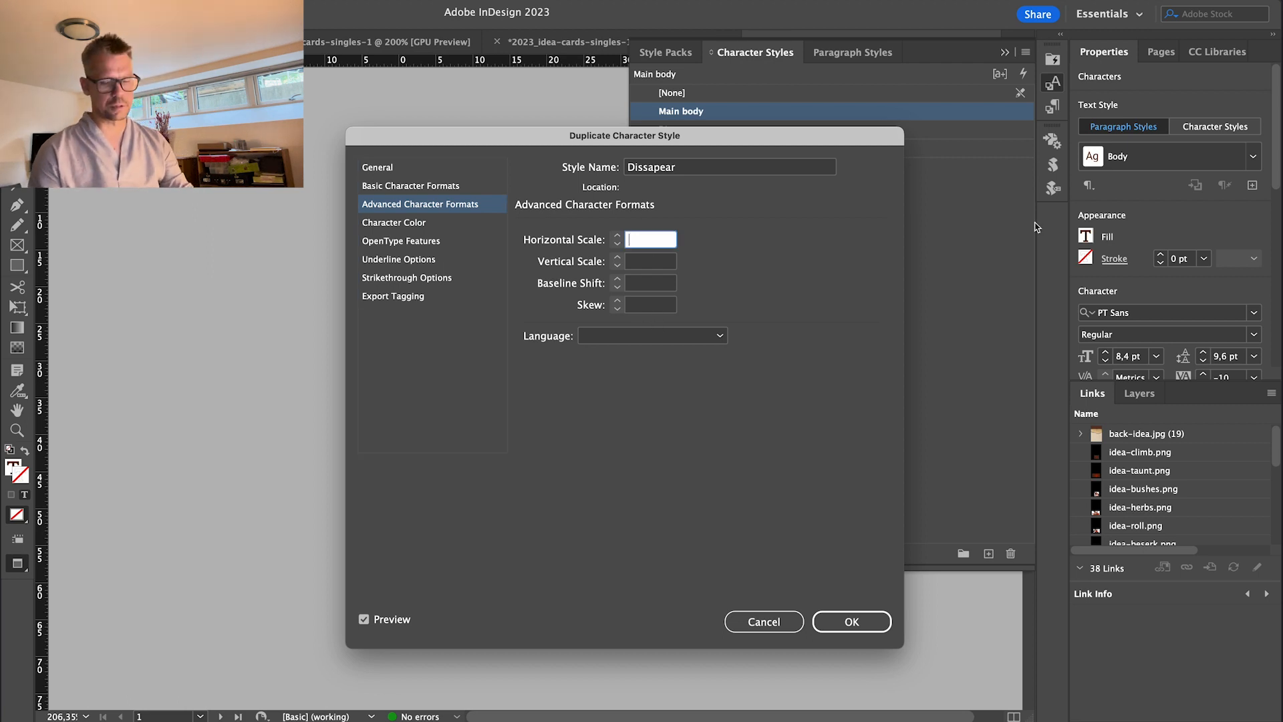
type("0")
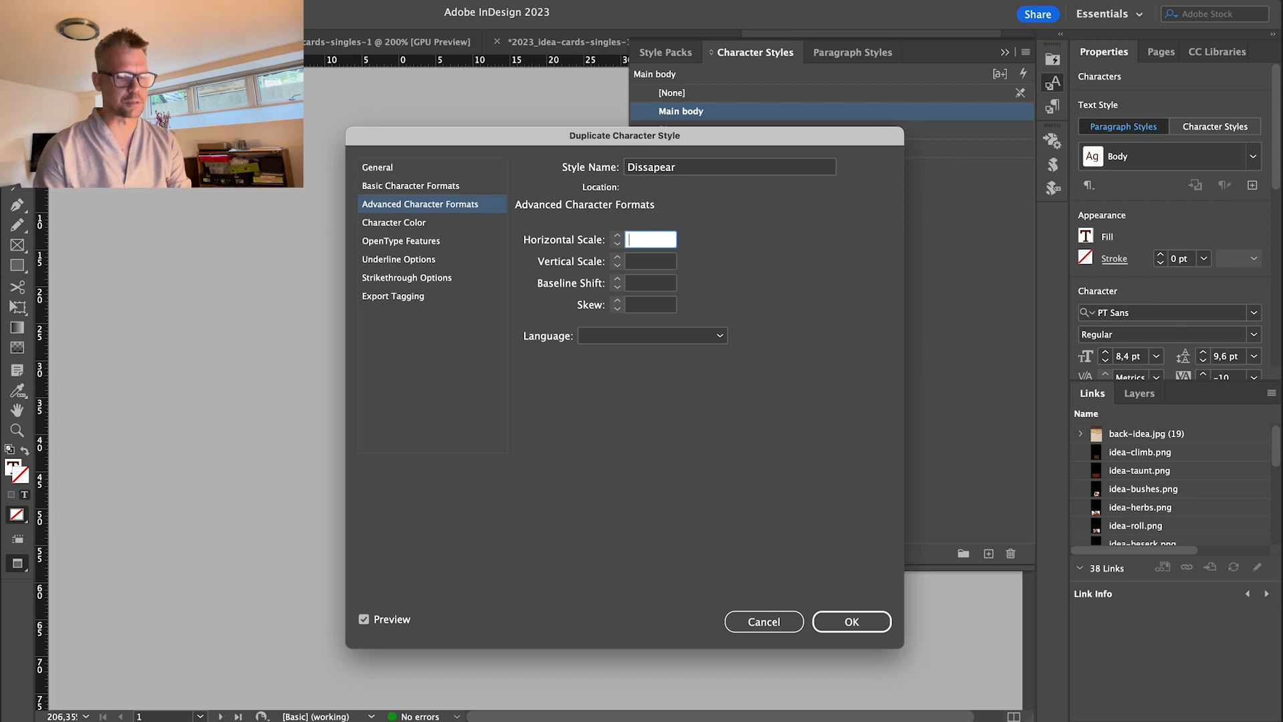
key("Tab")
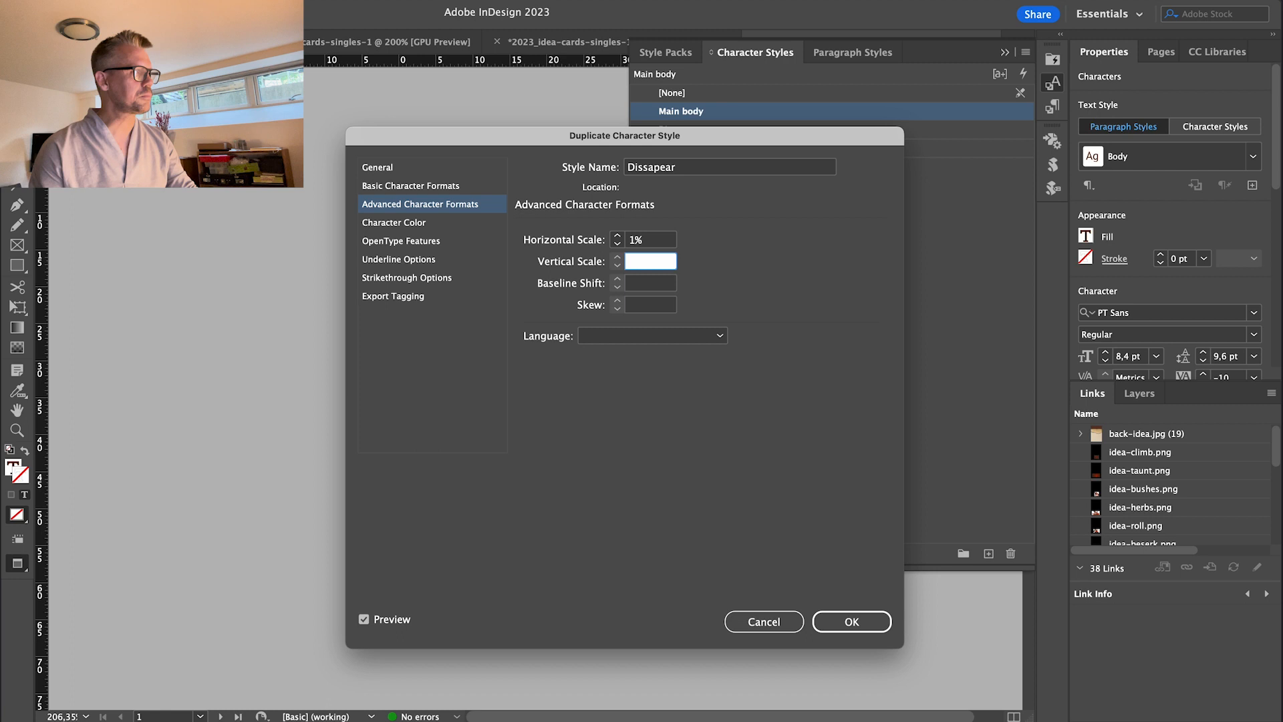
left_click(408, 223)
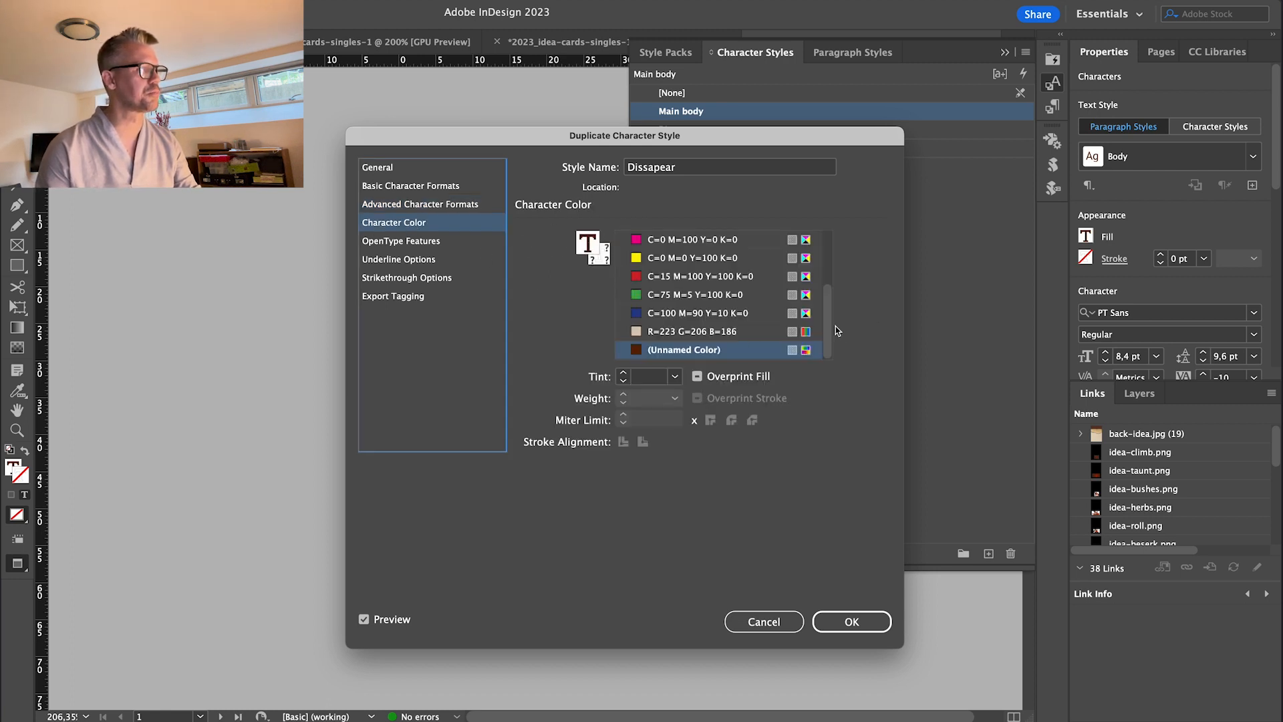
left_click_drag(831, 307, 827, 217)
left_click(649, 241)
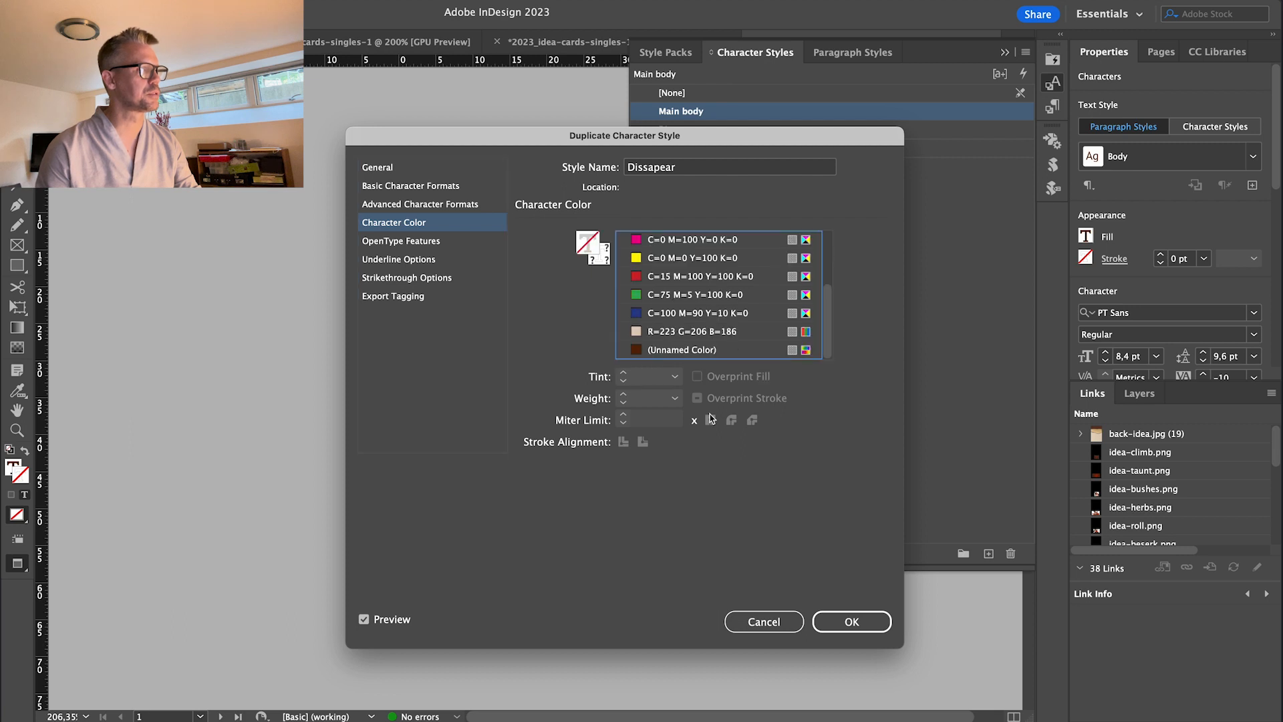
left_click(851, 621)
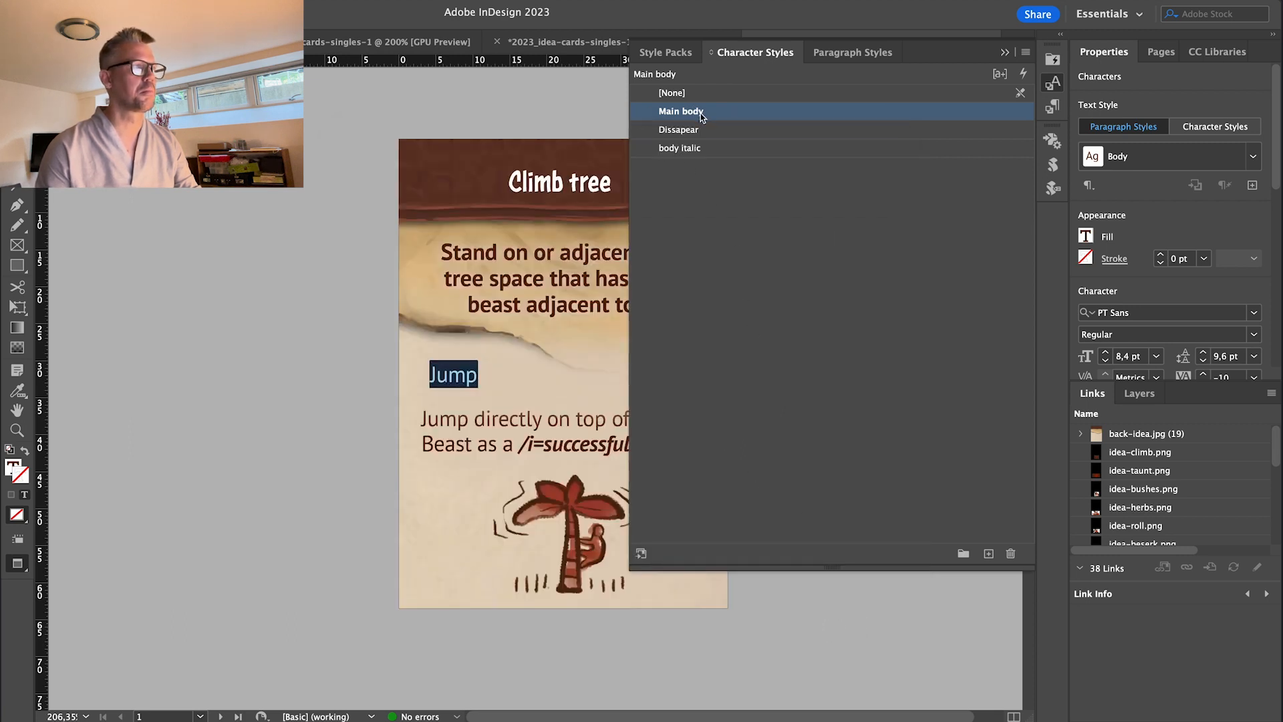
Apply Dissapear to 'Jump' to confirm it vanishes, then delete the test frame.
left_click(687, 130)
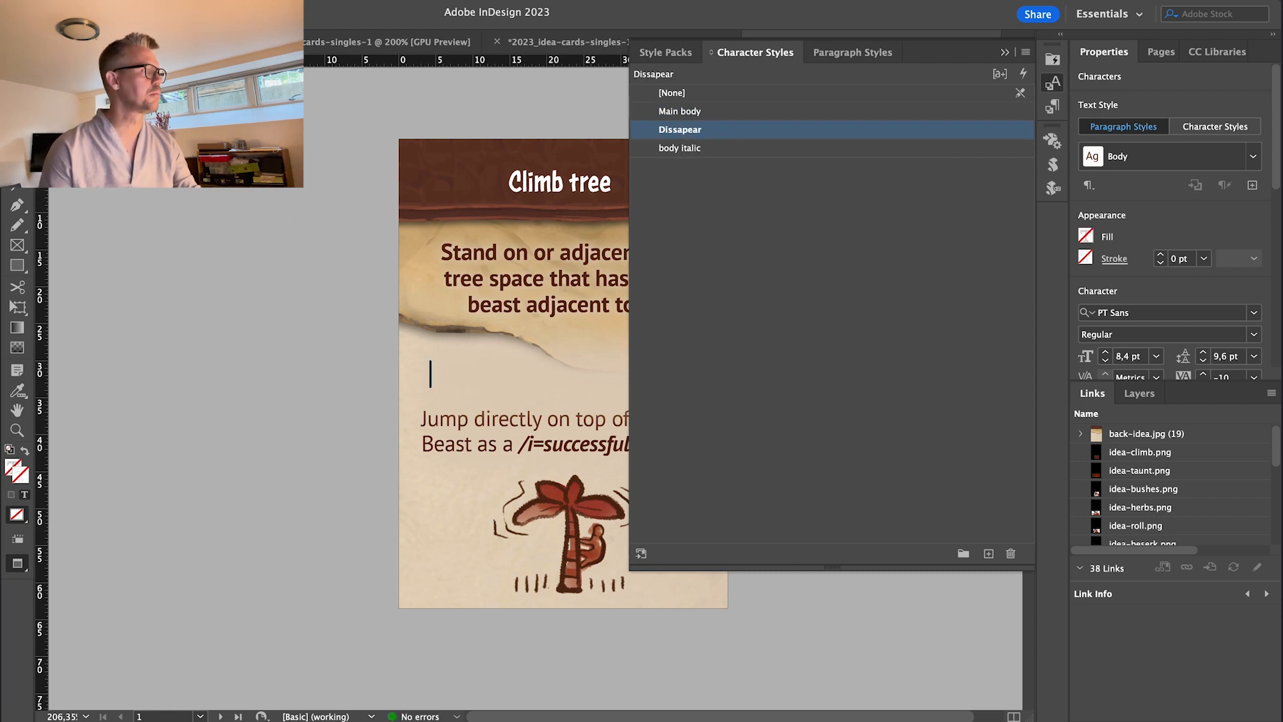
key("Escape")
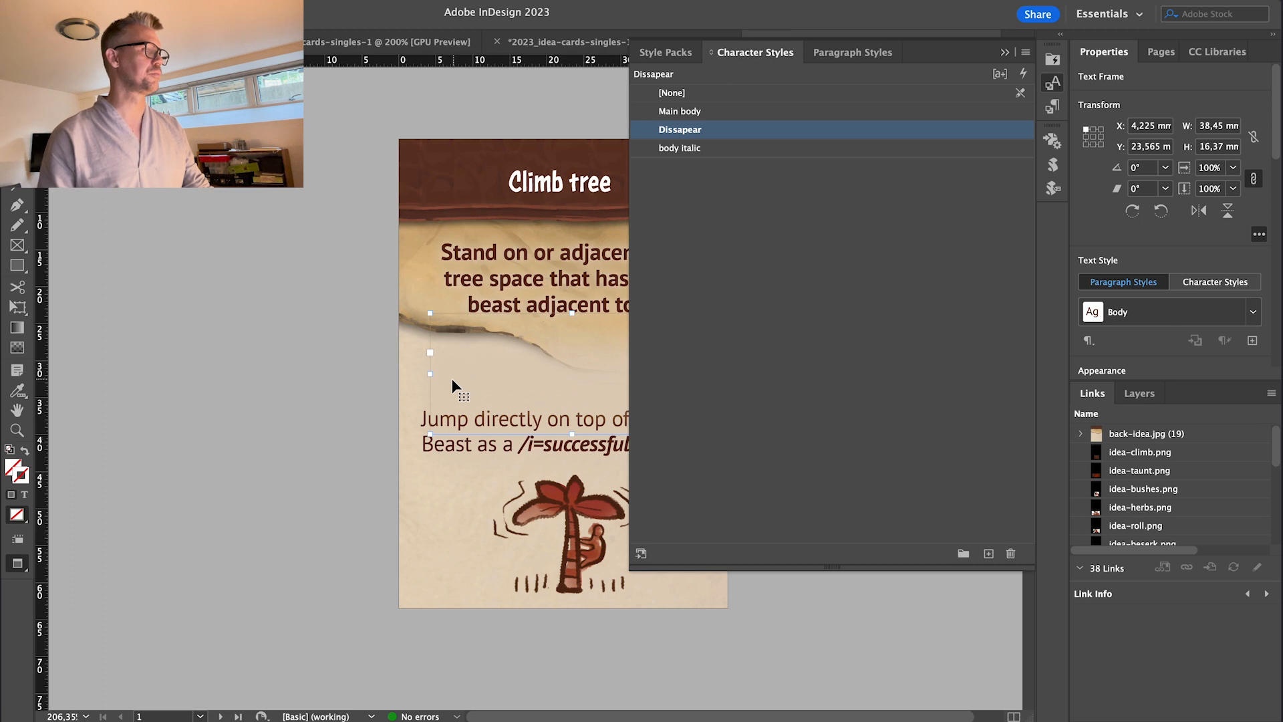
key("Delete")
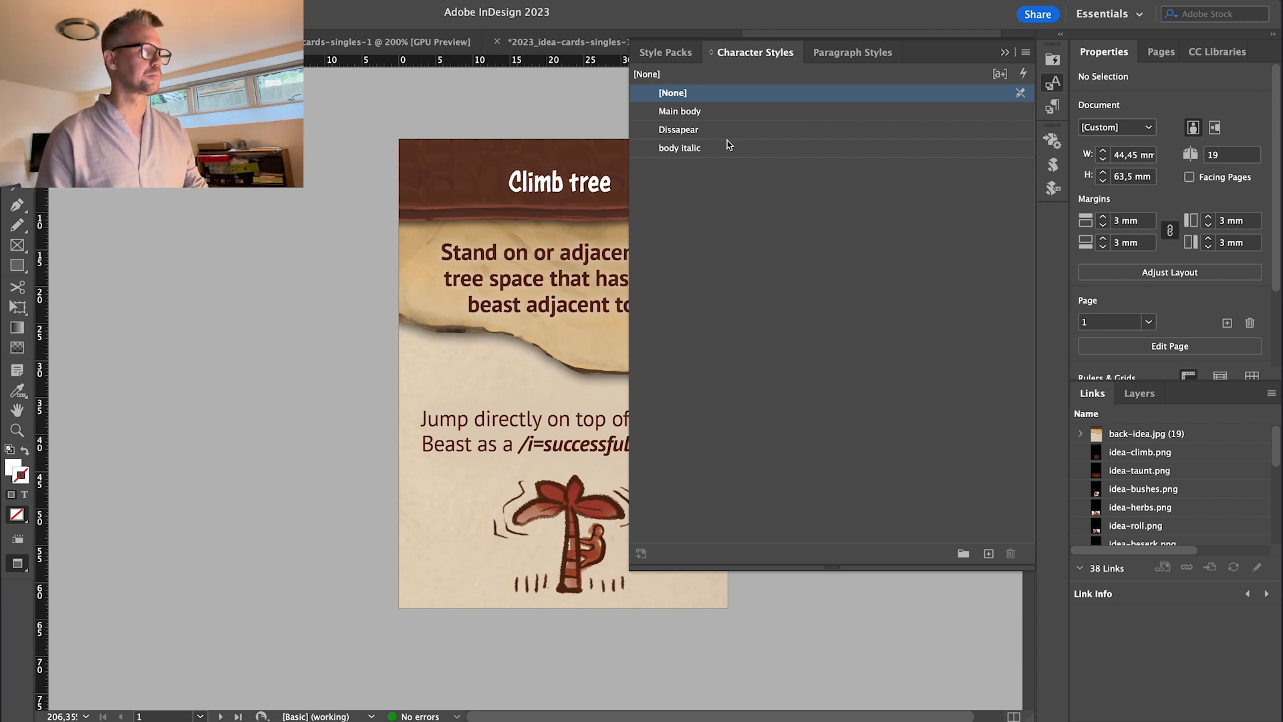
Open the Body paragraph style's GREP Style settings and add a new GREP rule.
left_click(853, 59)
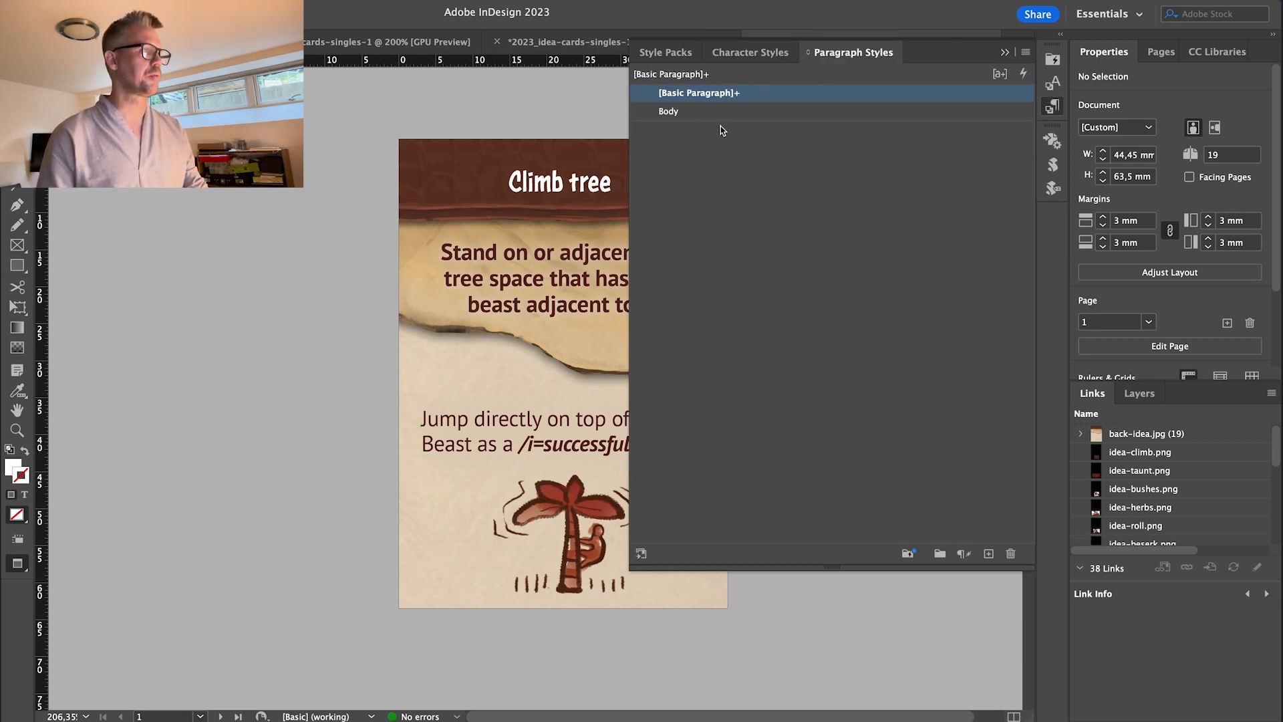
left_click(673, 113)
double_click(670, 112)
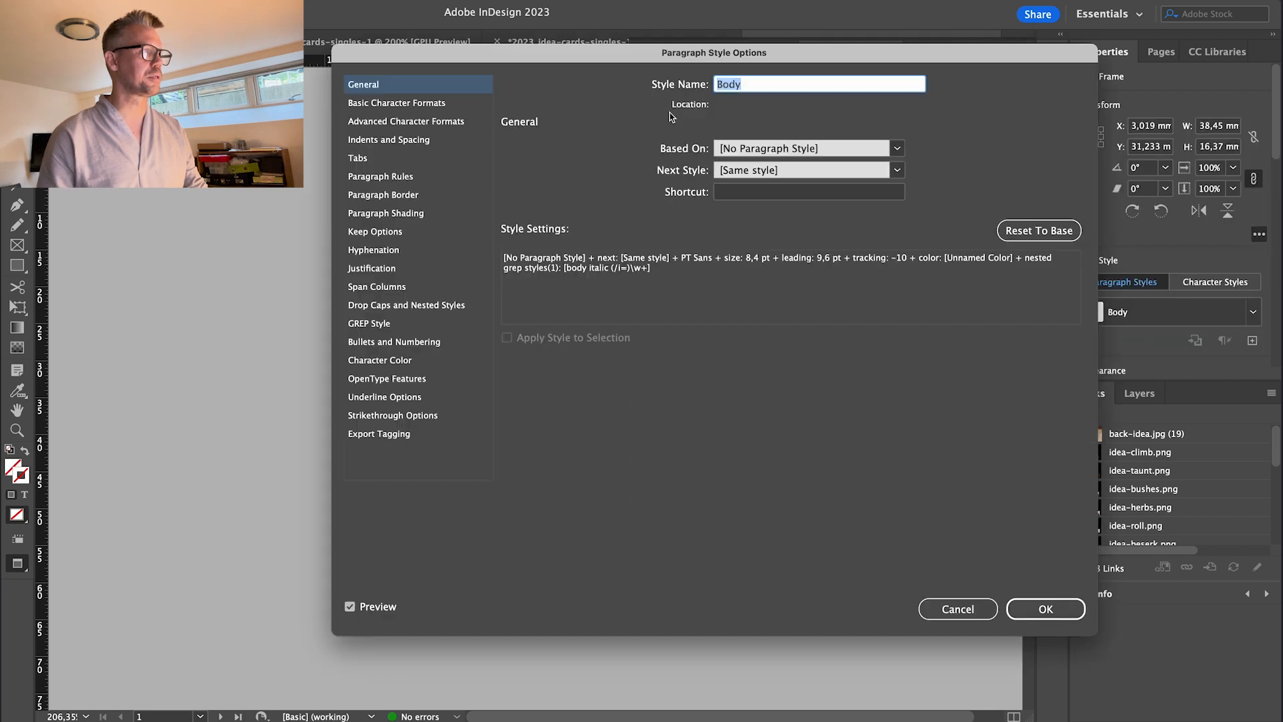
mouse_move(444, 59)
left_mouse_down()
mouse_move(724, 338)
mouse_move(331, 38)
mouse_move(464, 43)
left_mouse_up()
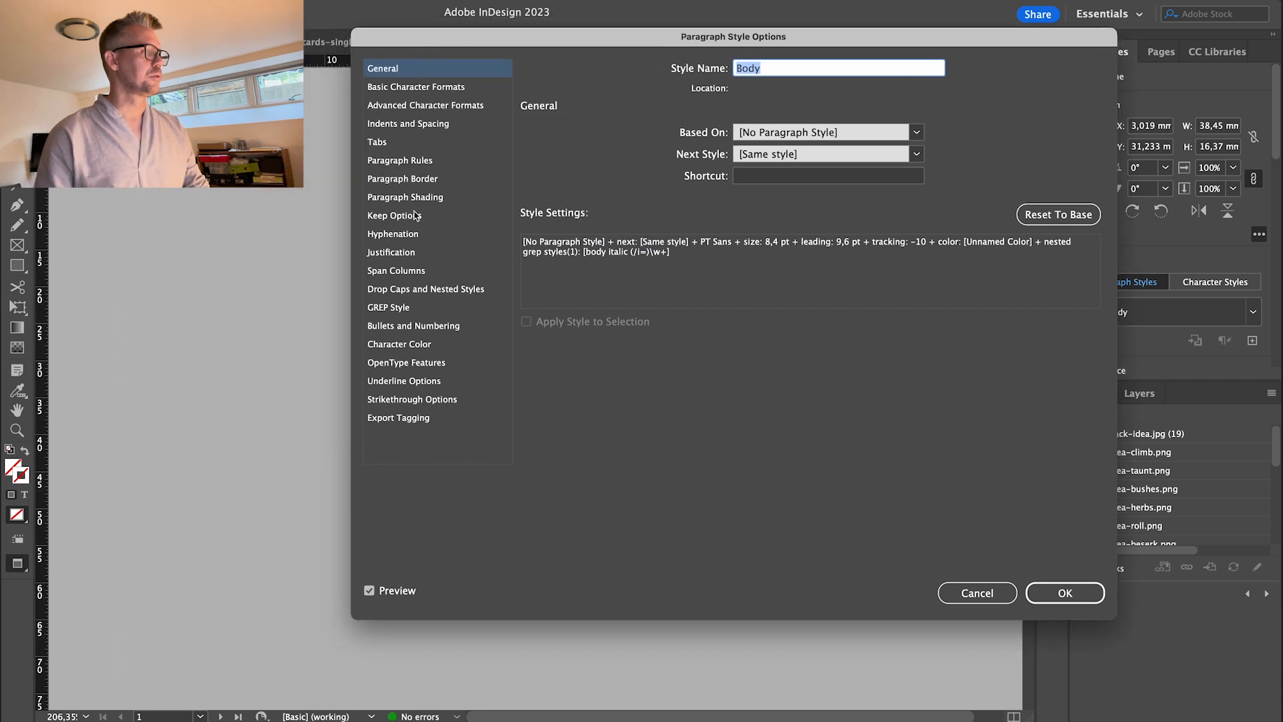
left_click(393, 309)
left_click(568, 381)
Make the GREP rule apply the Dissapear character style to every /i= match.
left_click(643, 190)
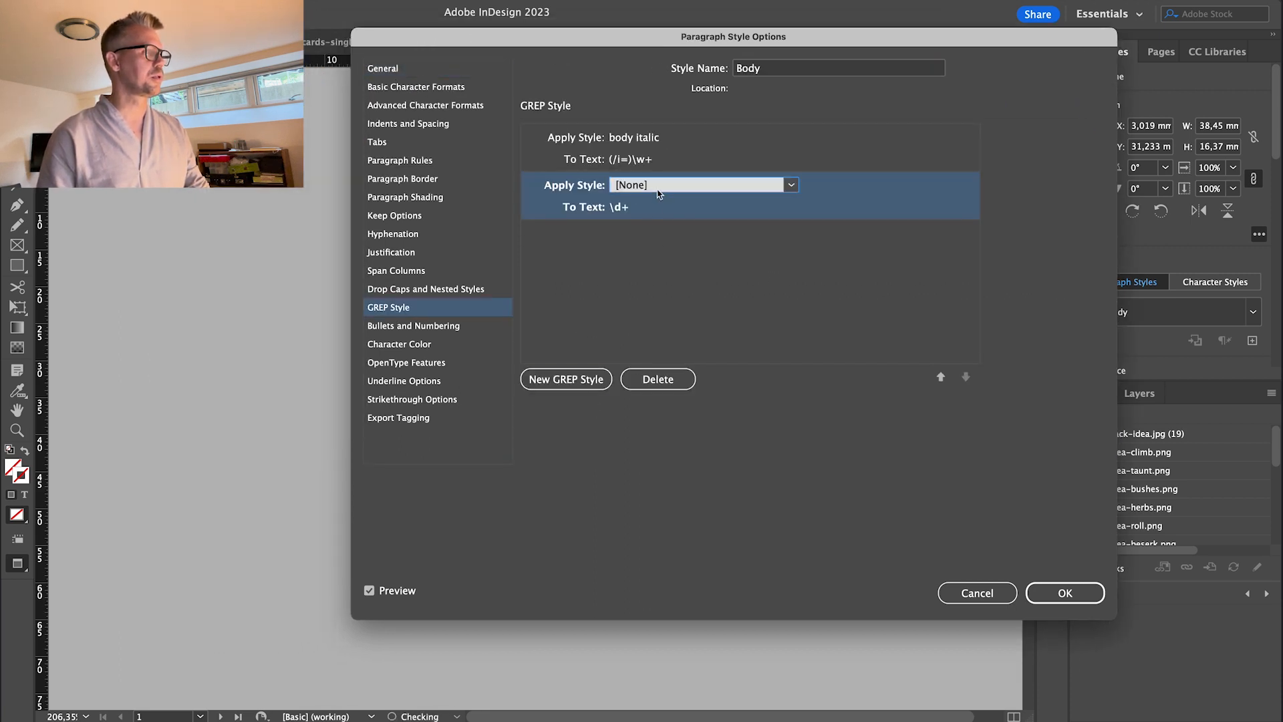
left_click(790, 185)
left_click(631, 220)
left_click(638, 212)
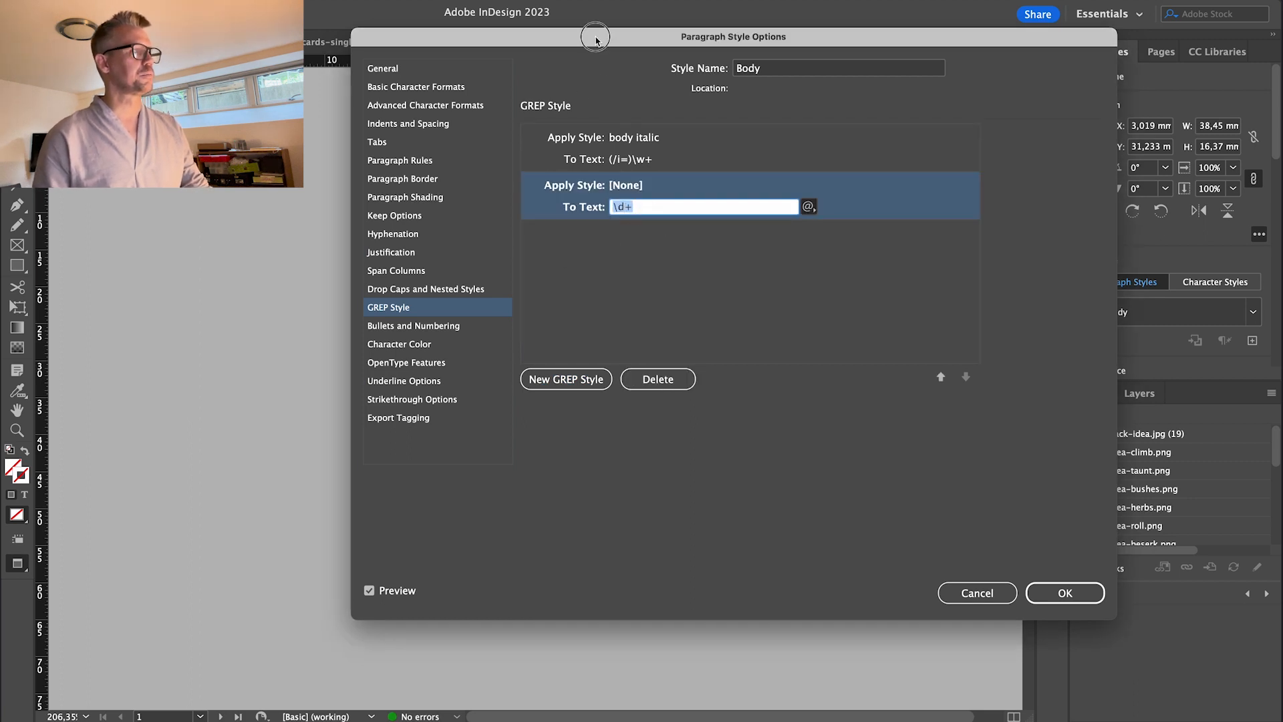
left_click_drag(595, 36, 872, 8)
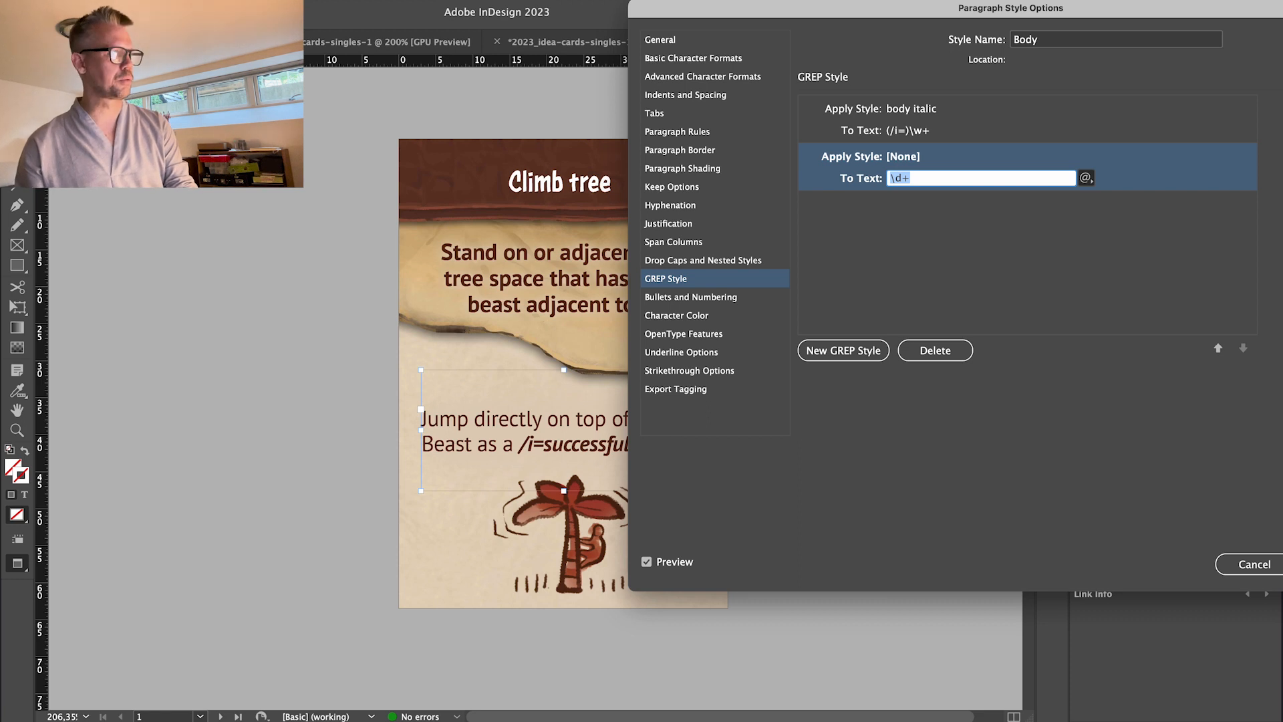
type("/i=")
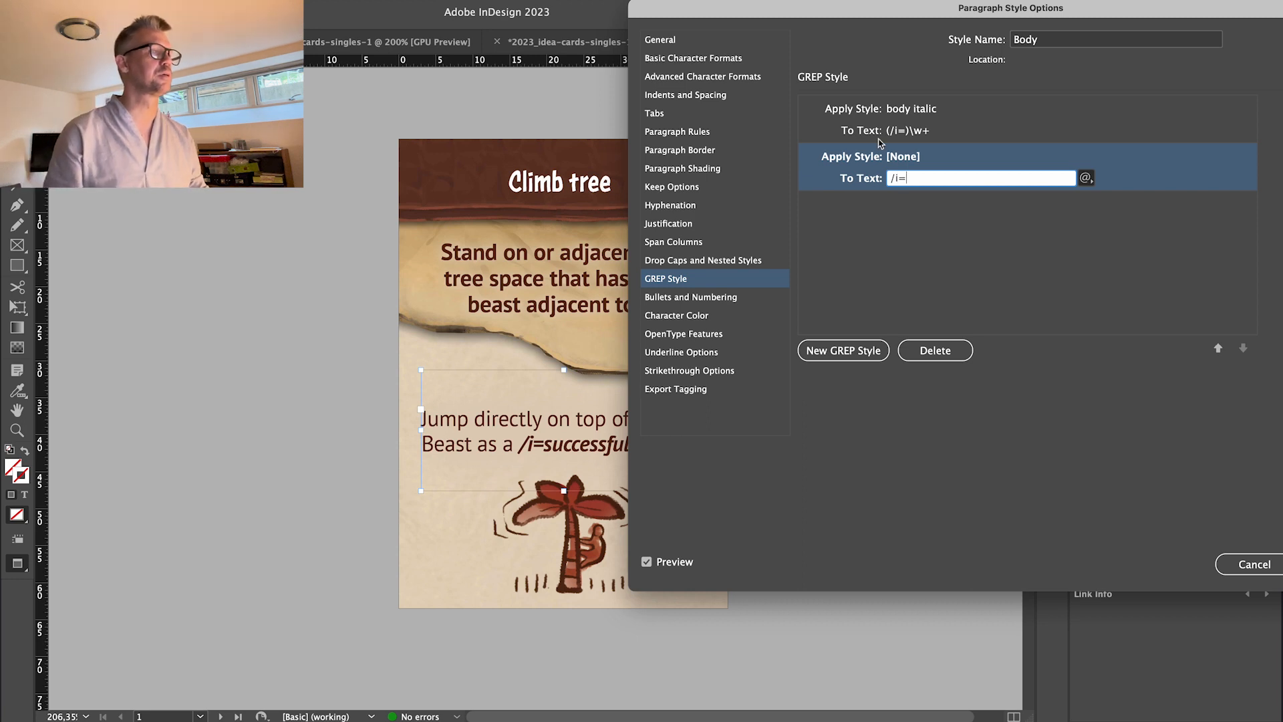
left_click(944, 220)
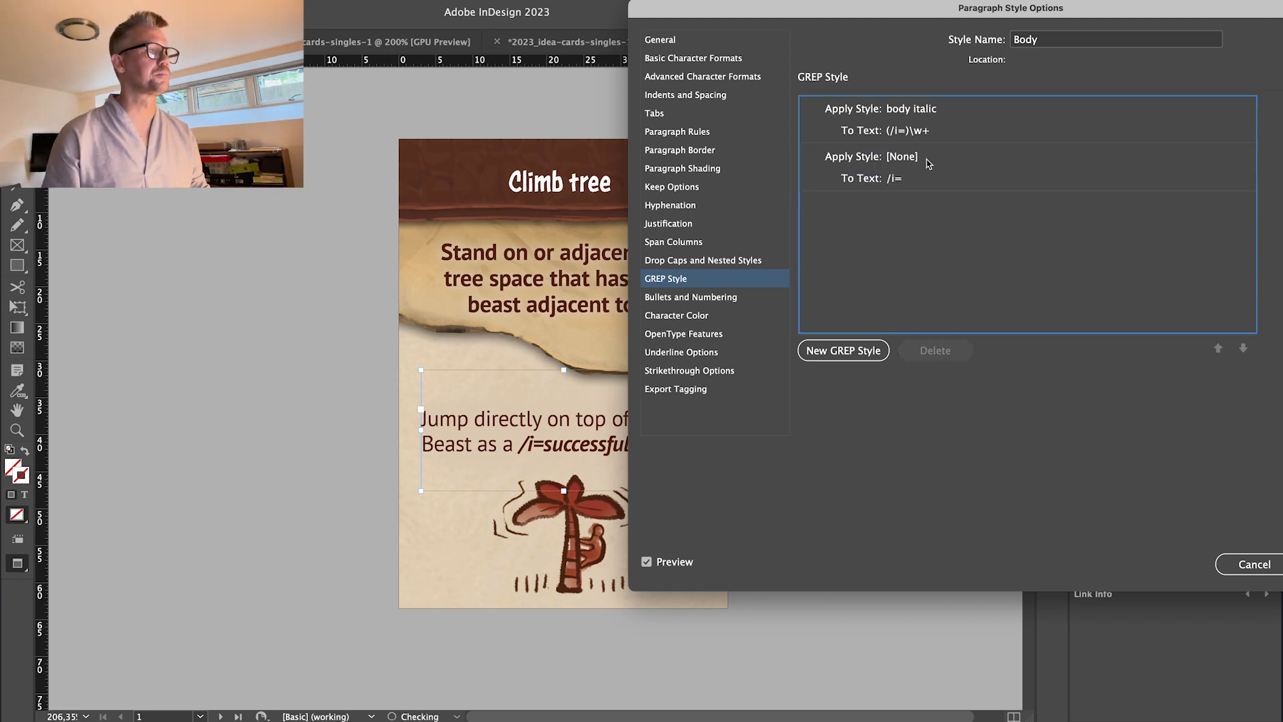
left_click(923, 159)
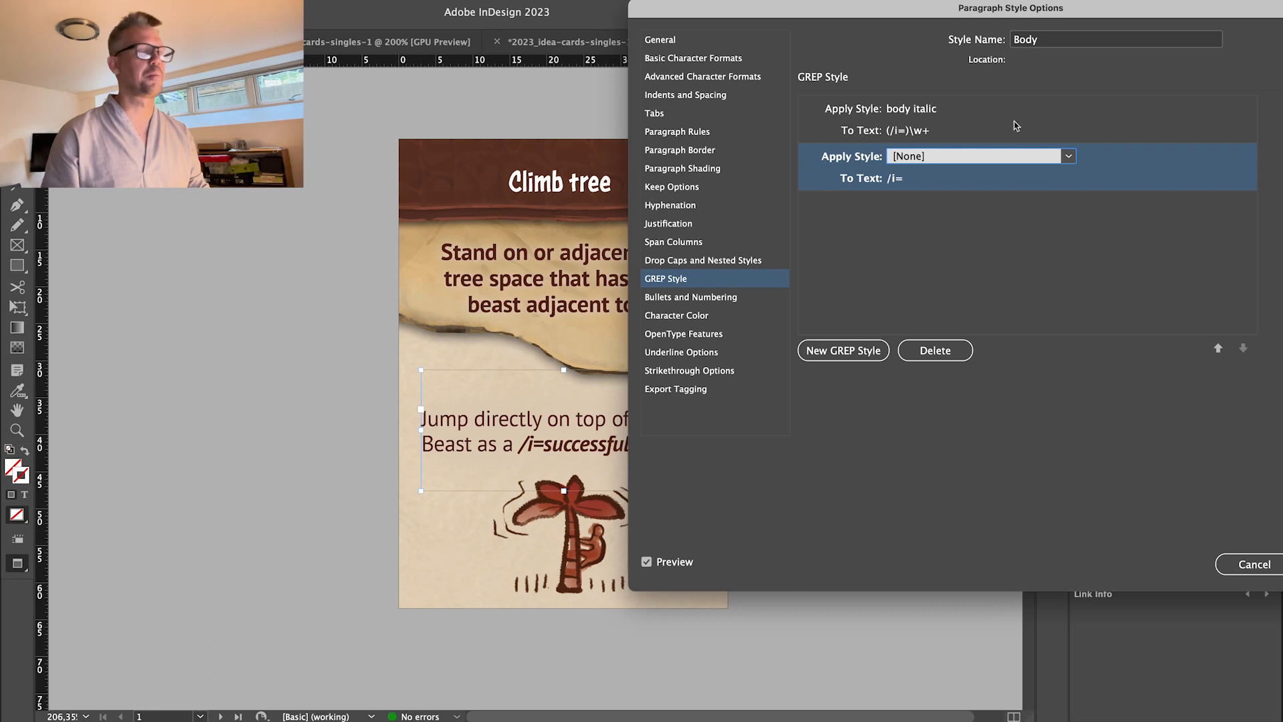
left_click(1069, 156)
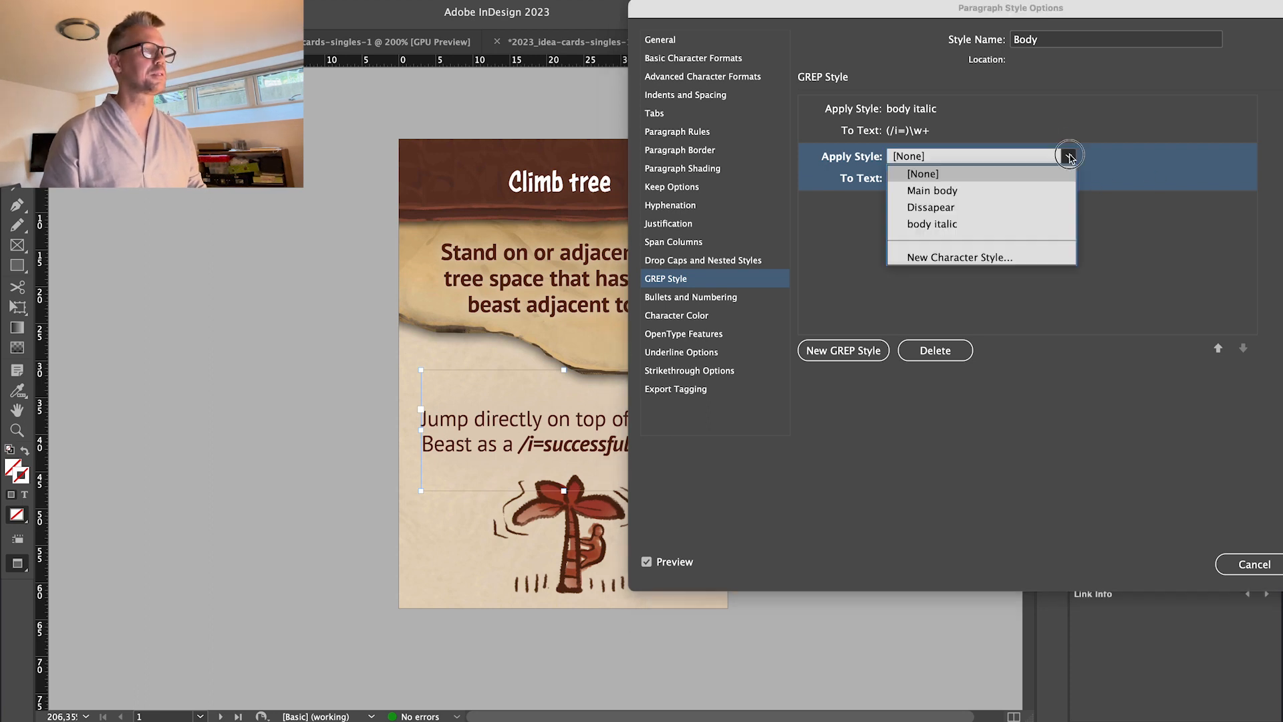
left_click(945, 212)
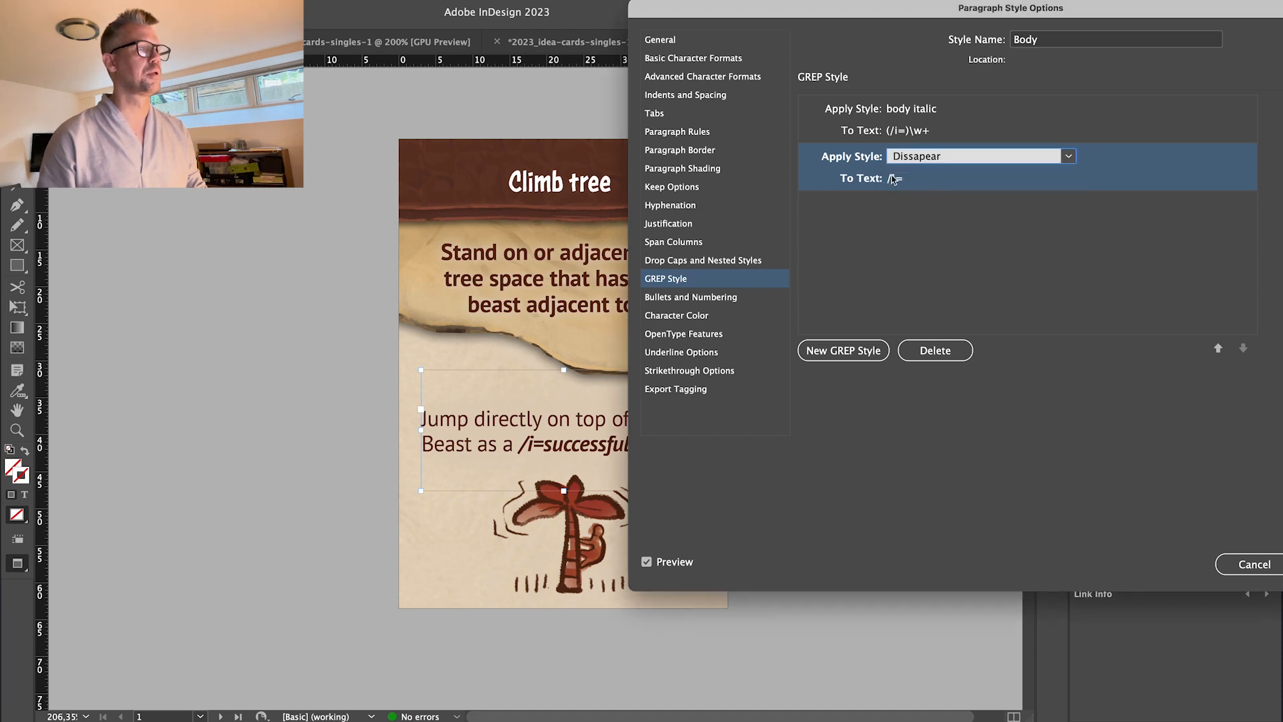
left_click(940, 283)
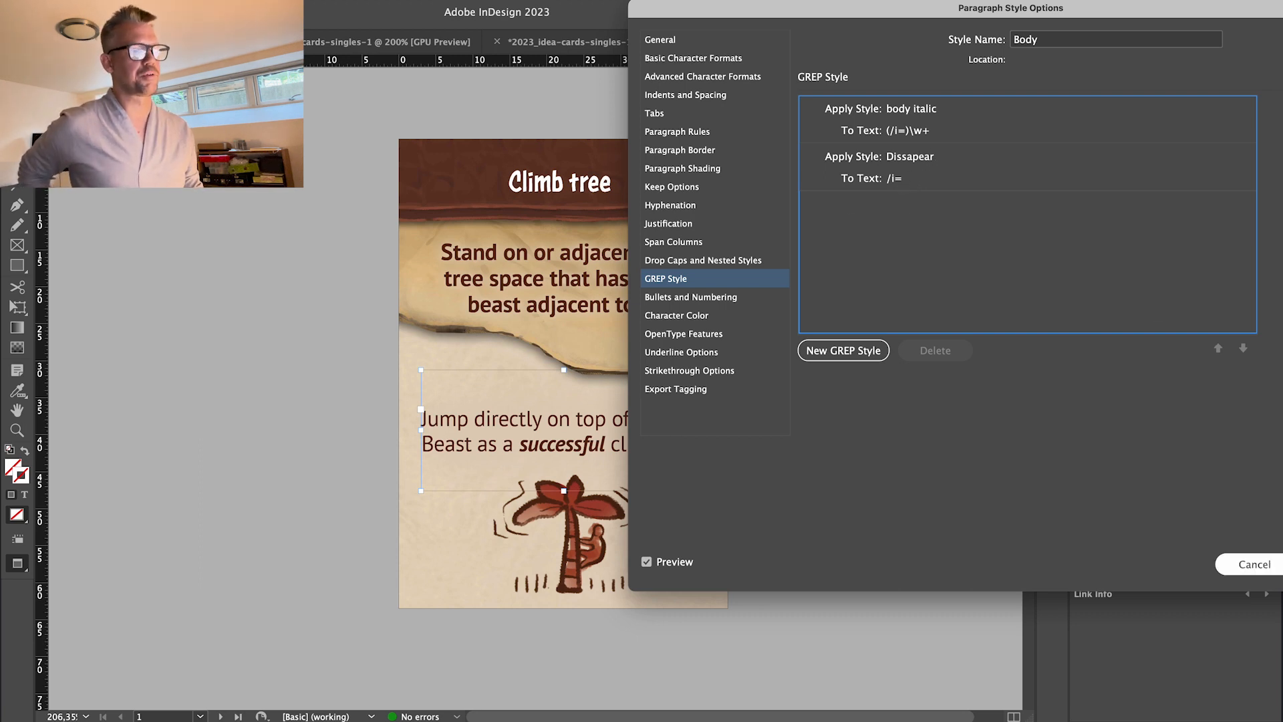
Save the Body style changes and bring the item-data spreadsheet over InDesign.
left_click_drag(960, 19, 659, 19)
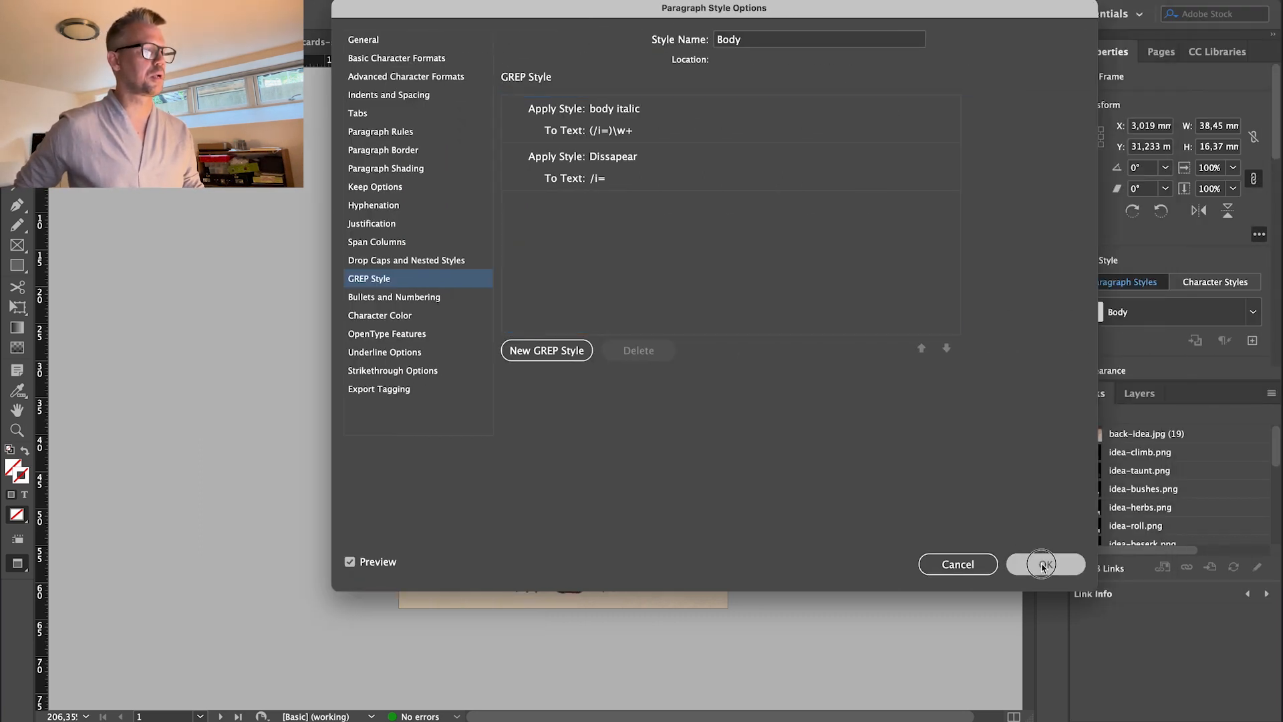
left_click(1057, 564)
left_click(1052, 106)
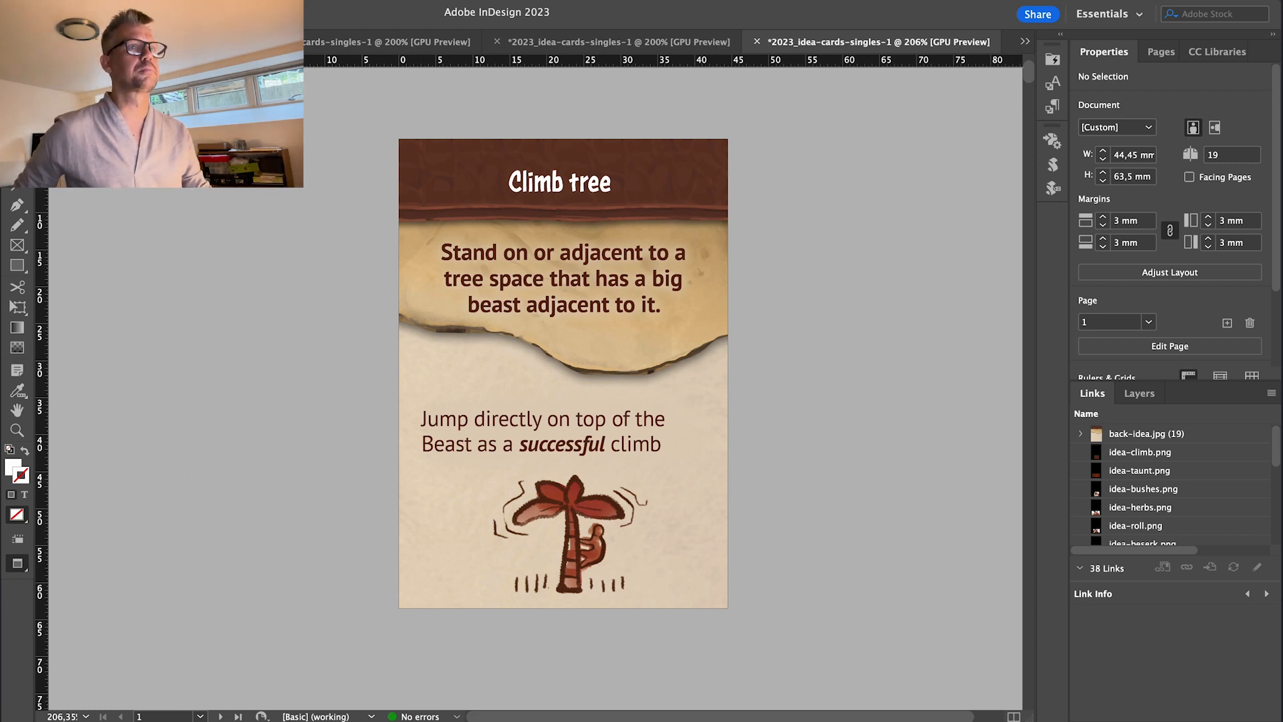
left_click_drag(1282, 117, 614, 55)
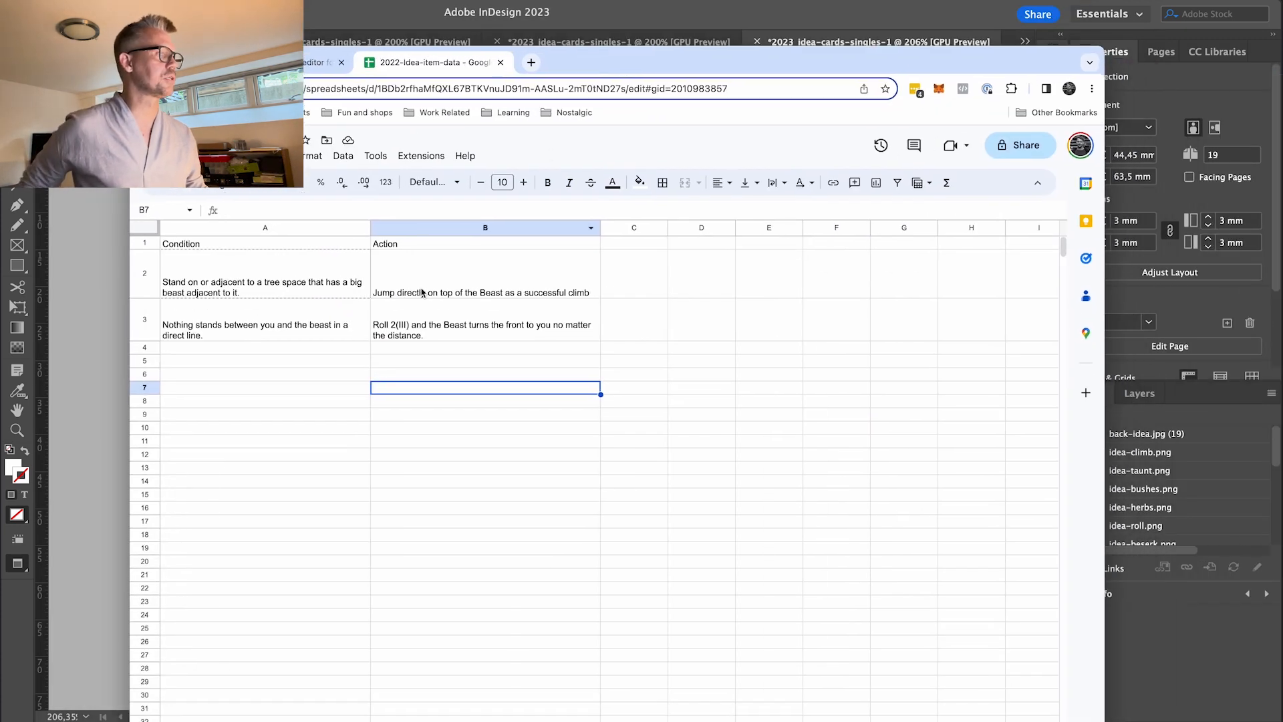
Insert /i= before 'successful' in cell B2's action text, then hide Chrome.
double_click(532, 280)
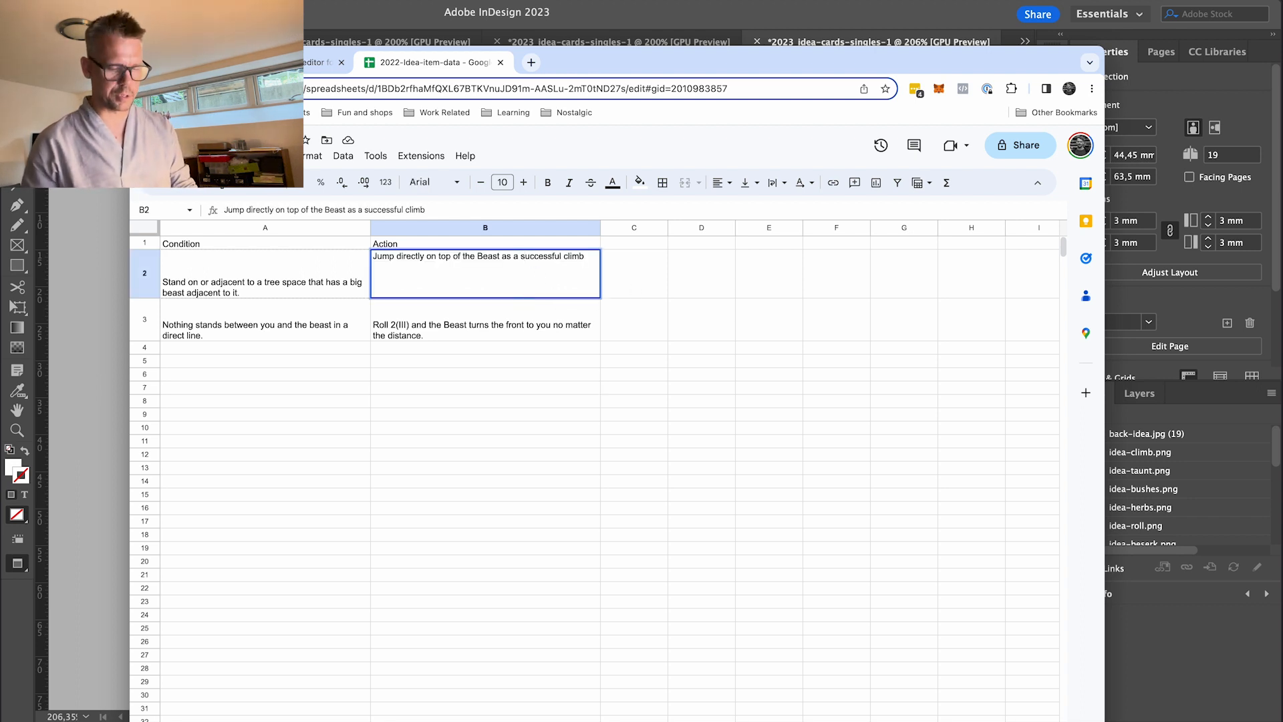
key("alt+Left")
key("alt+Left")
type("/i=")
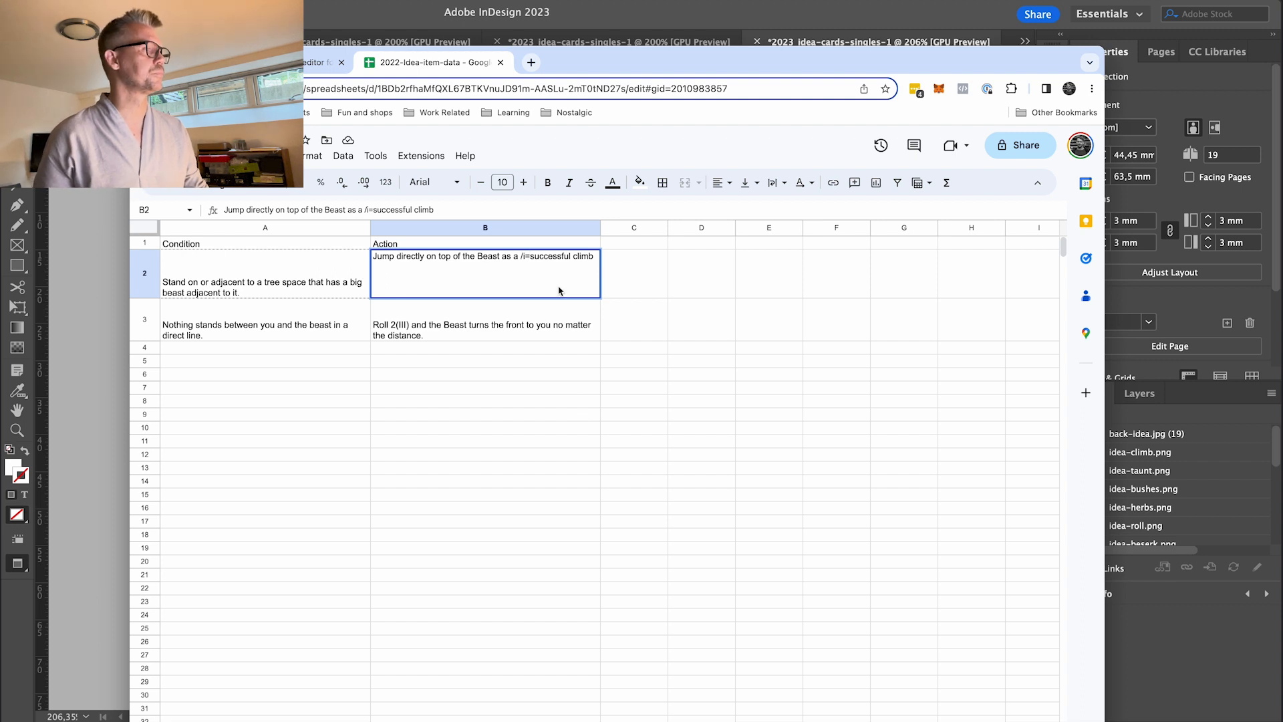
left_click(565, 388)
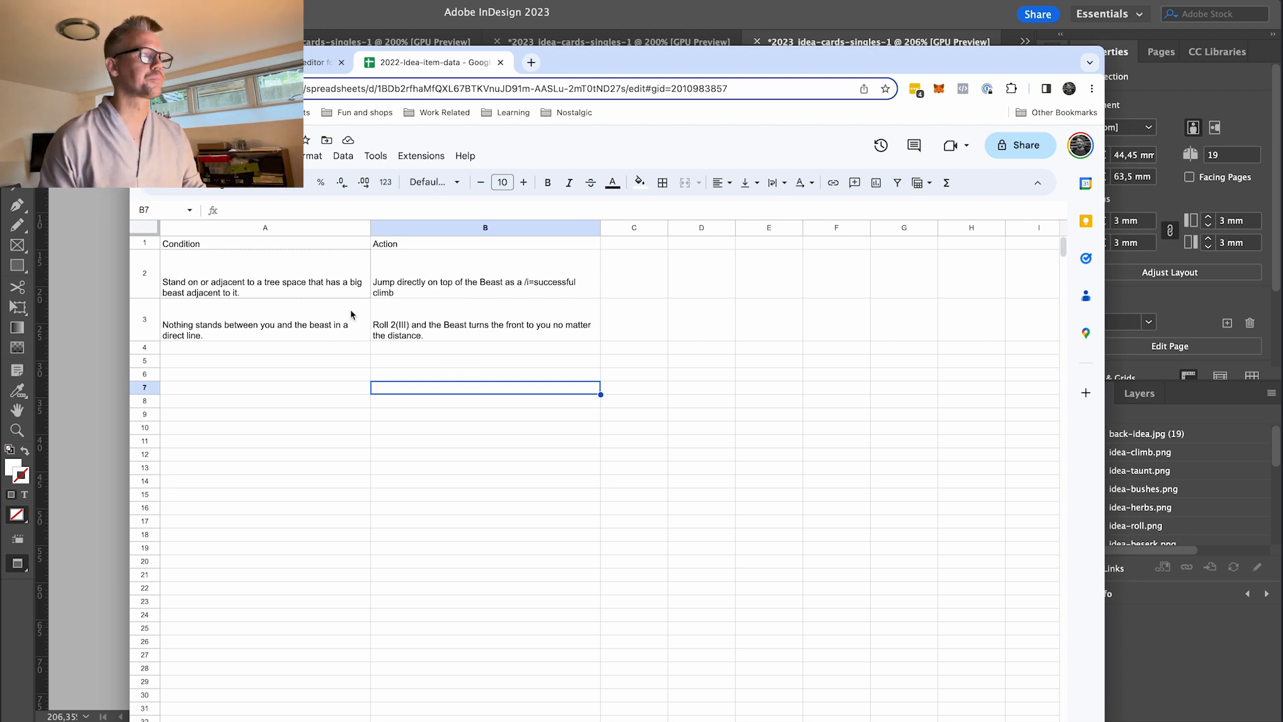
key("super+Tab")
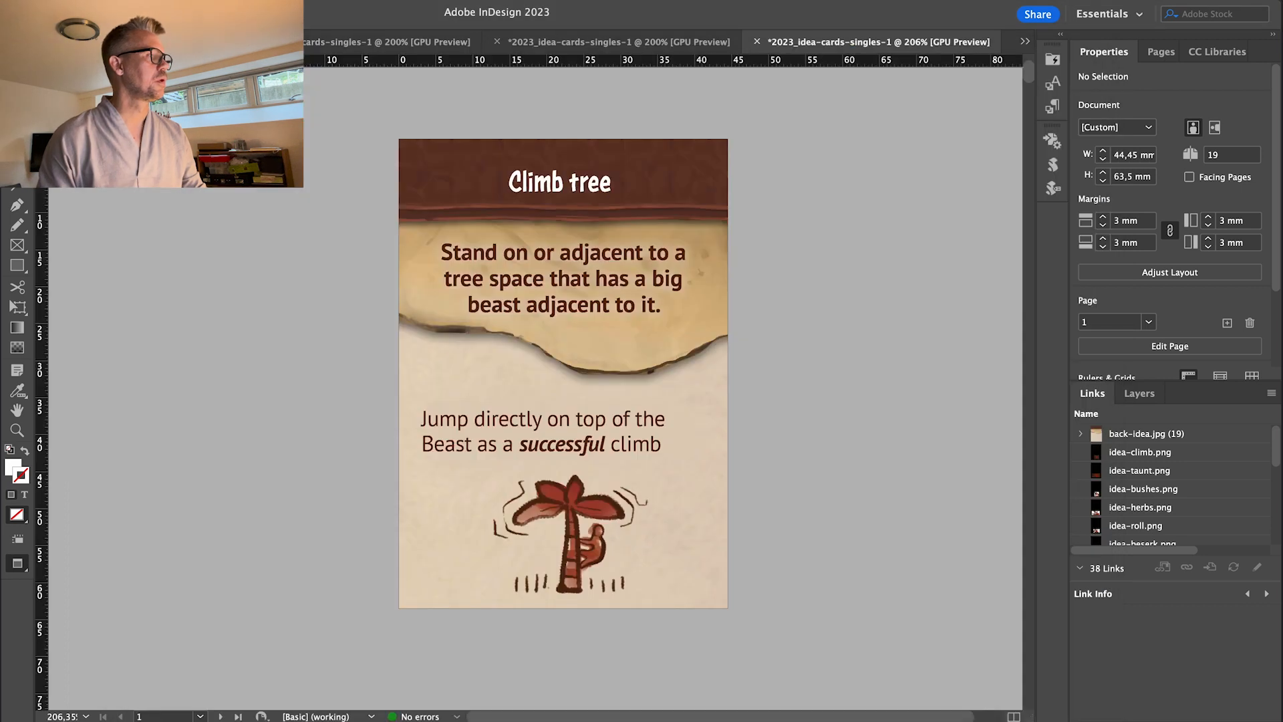